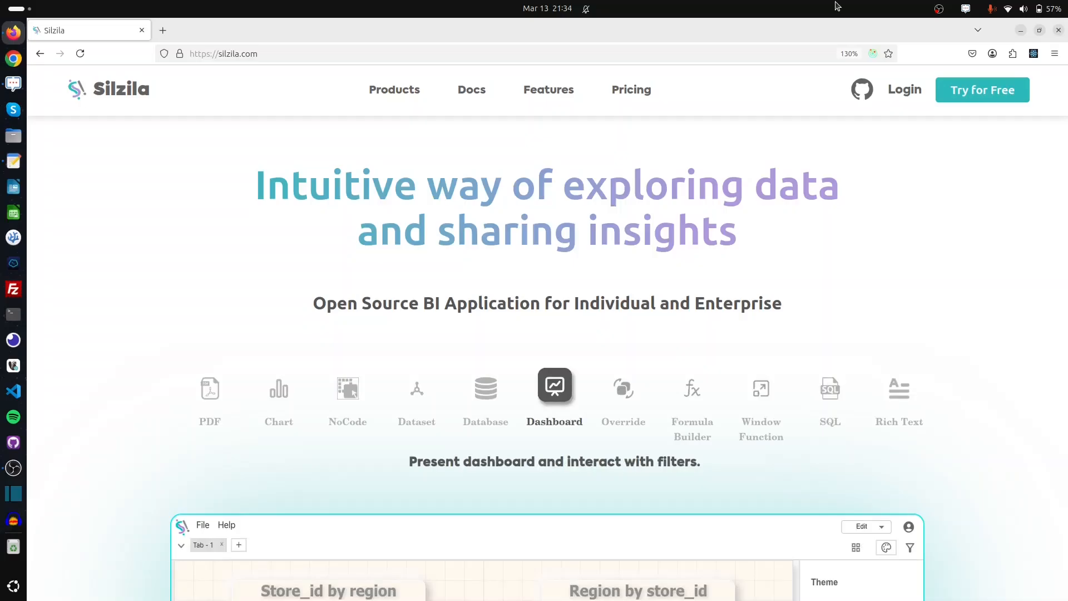
Sign in to Silzila on the Personal tab with the account e-mail and password
{"action": "left_click", "coordinate": [905, 94]}
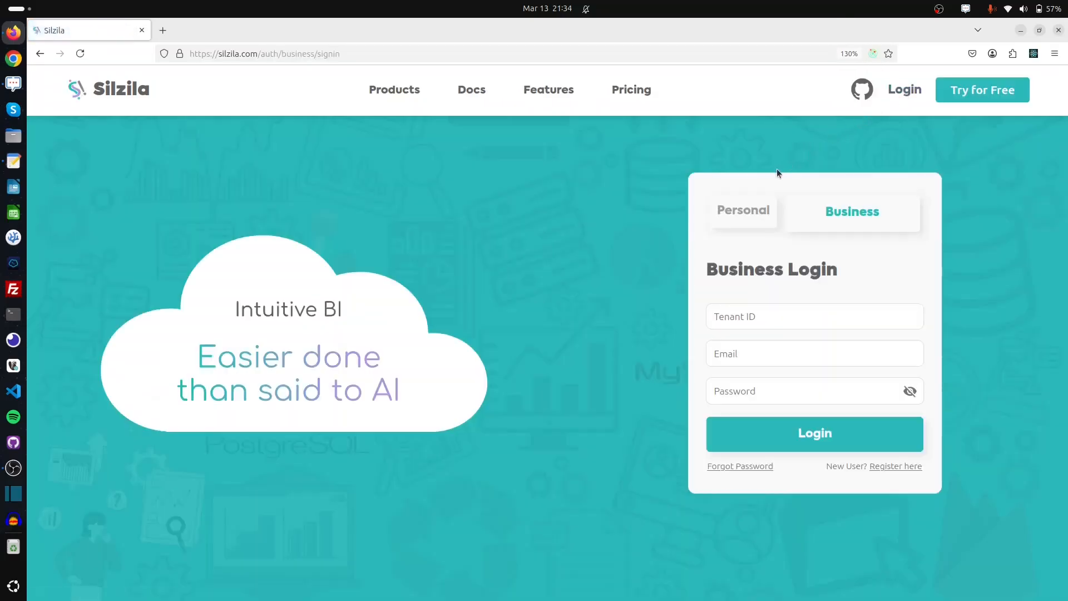
{"action": "left_click", "coordinate": [746, 223]}
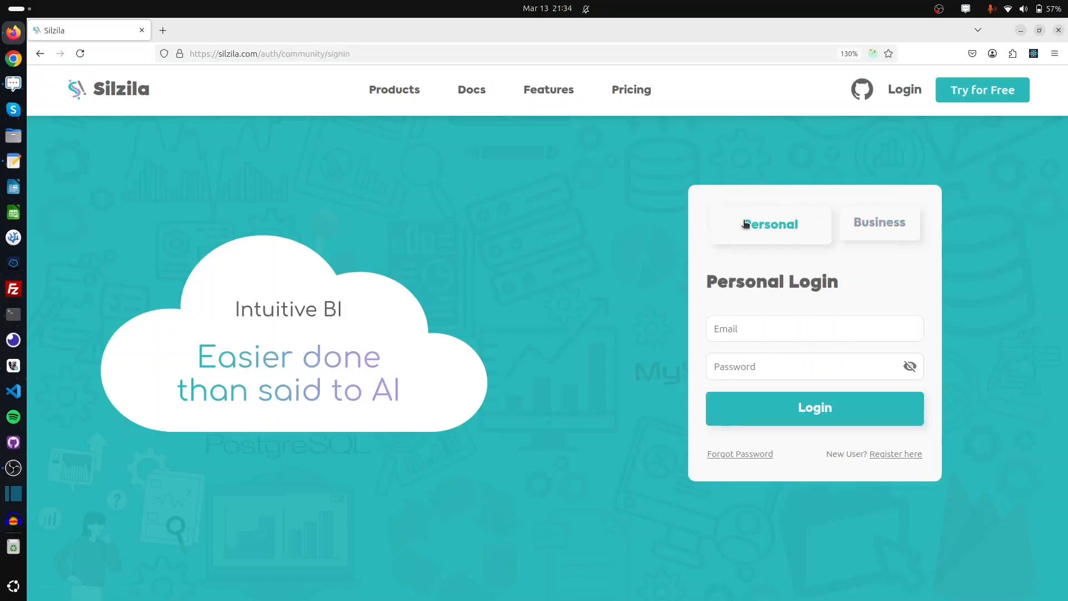
{"action": "left_click", "coordinate": [752, 326]}
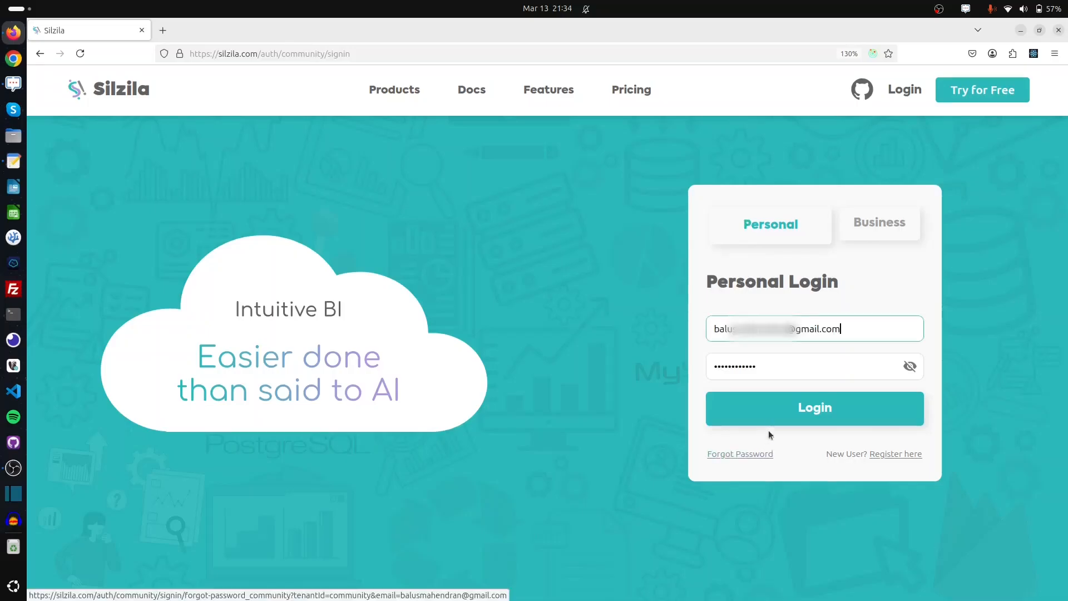
{"action": "left_click", "coordinate": [857, 418]}
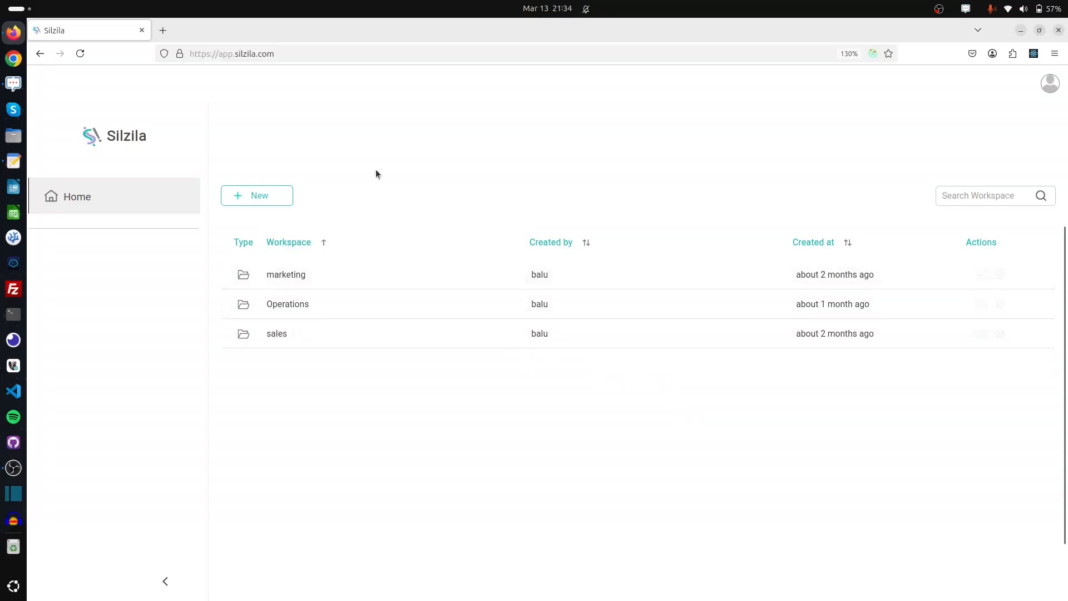
Create a new workspace named 'demo' and open it
{"action": "left_click", "coordinate": [289, 202]}
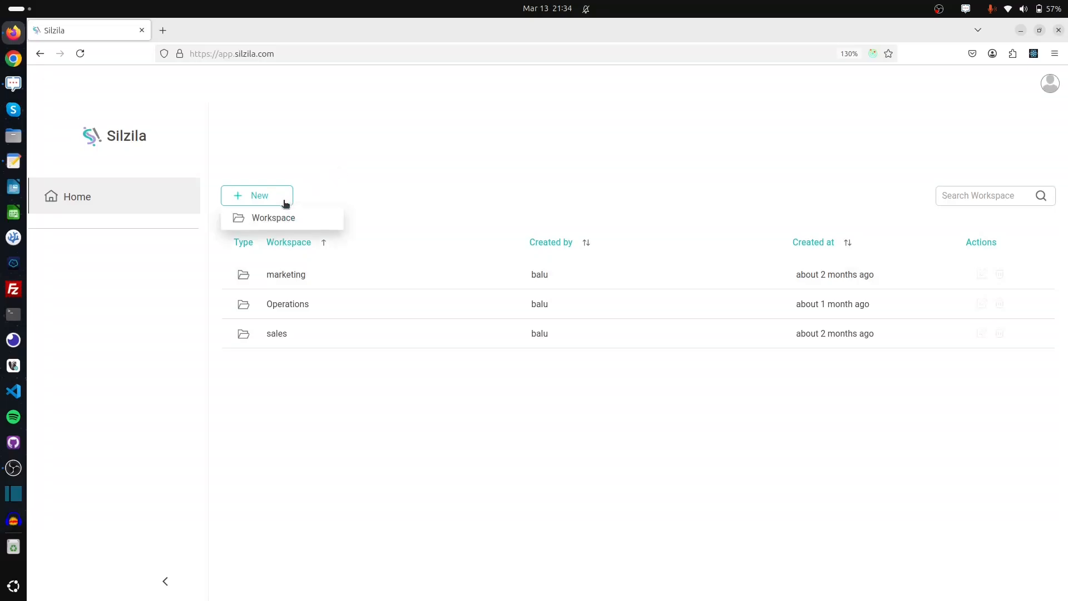
{"action": "left_click", "coordinate": [300, 220]}
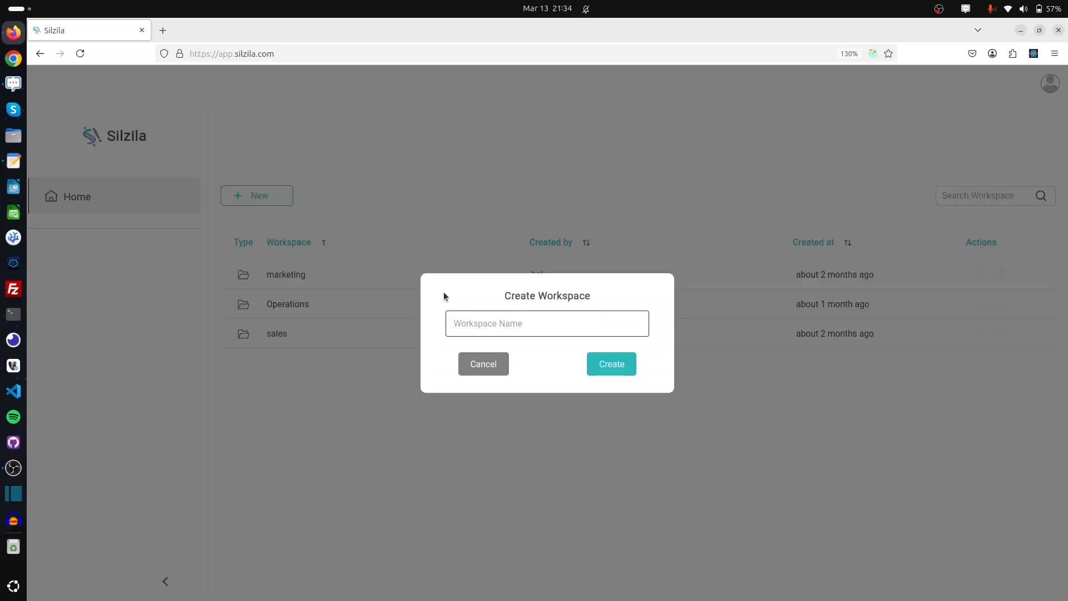
{"action": "type", "text": "demo"}
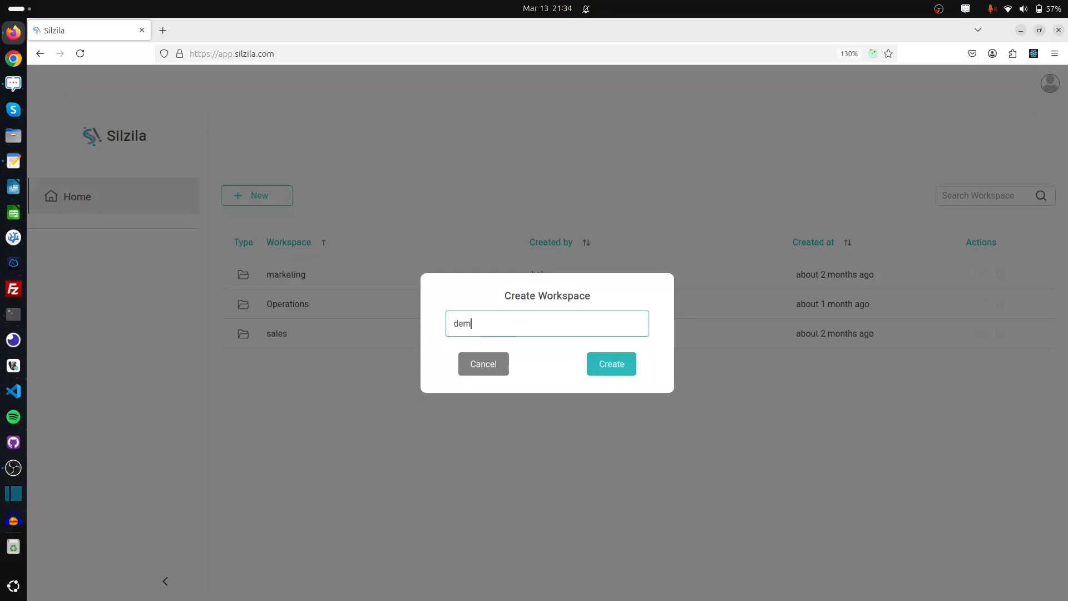
{"action": "left_click", "coordinate": [612, 363]}
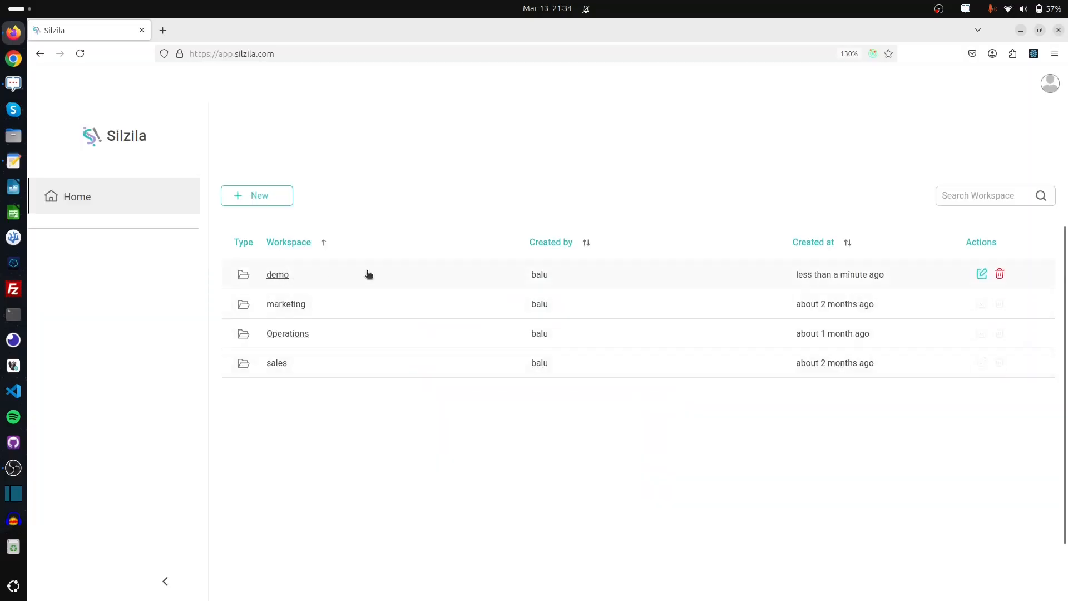
{"action": "left_click", "coordinate": [297, 277]}
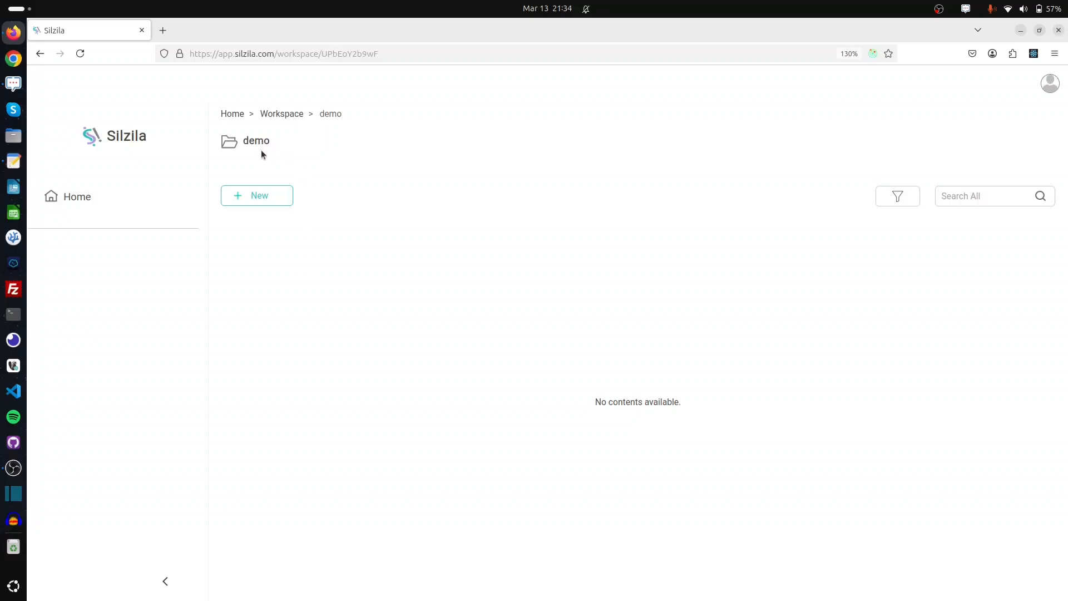
Start a new DB connection with PostgreSQL as the database type
{"action": "left_click", "coordinate": [278, 195]}
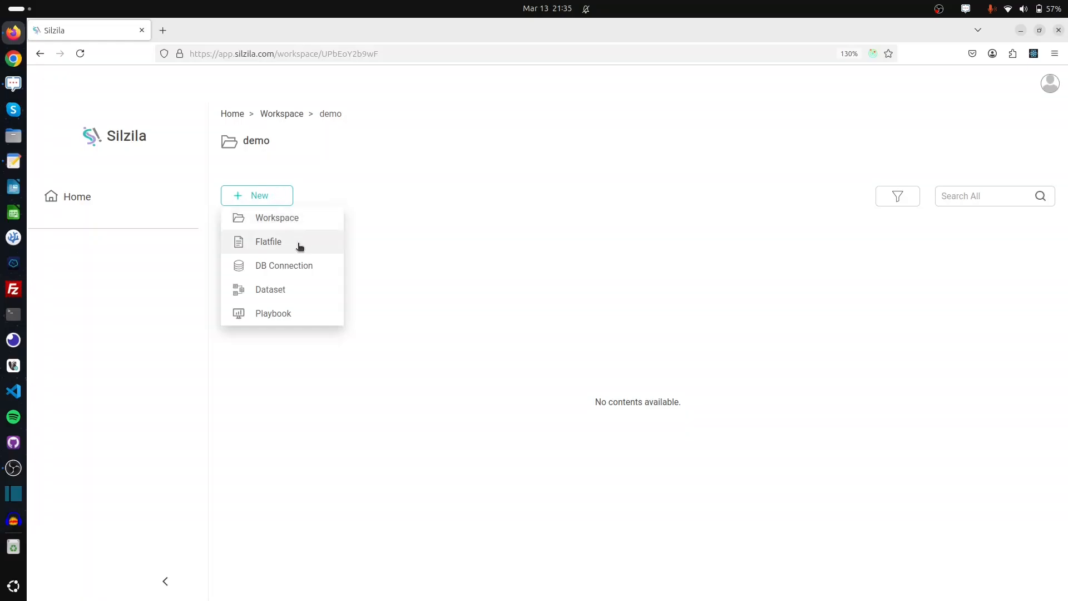
{"action": "mouse_move", "coordinate": [322, 281]}
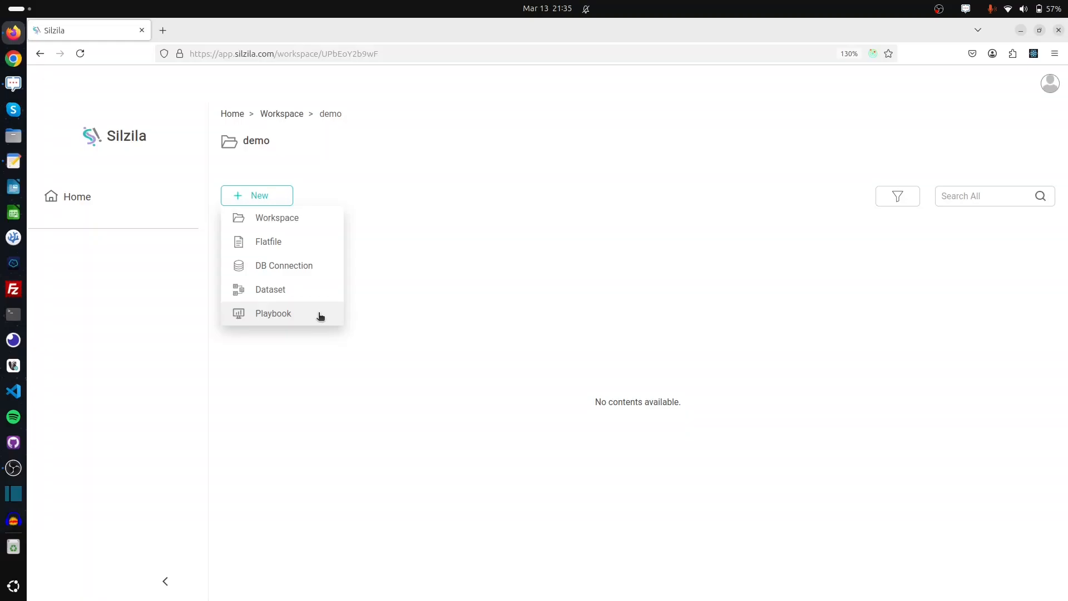
{"action": "left_click", "coordinate": [324, 271]}
{"action": "scroll", "coordinate": [102, 241], "scroll_direction": "down", "scroll_amount": 1}
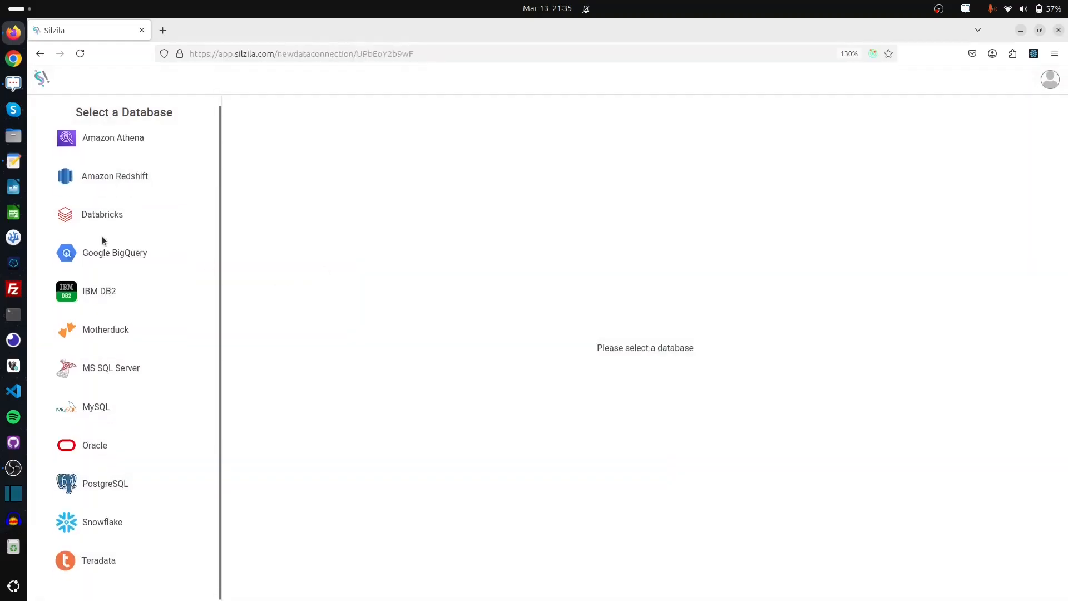
{"action": "scroll", "coordinate": [156, 362], "scroll_direction": "up", "scroll_amount": 1}
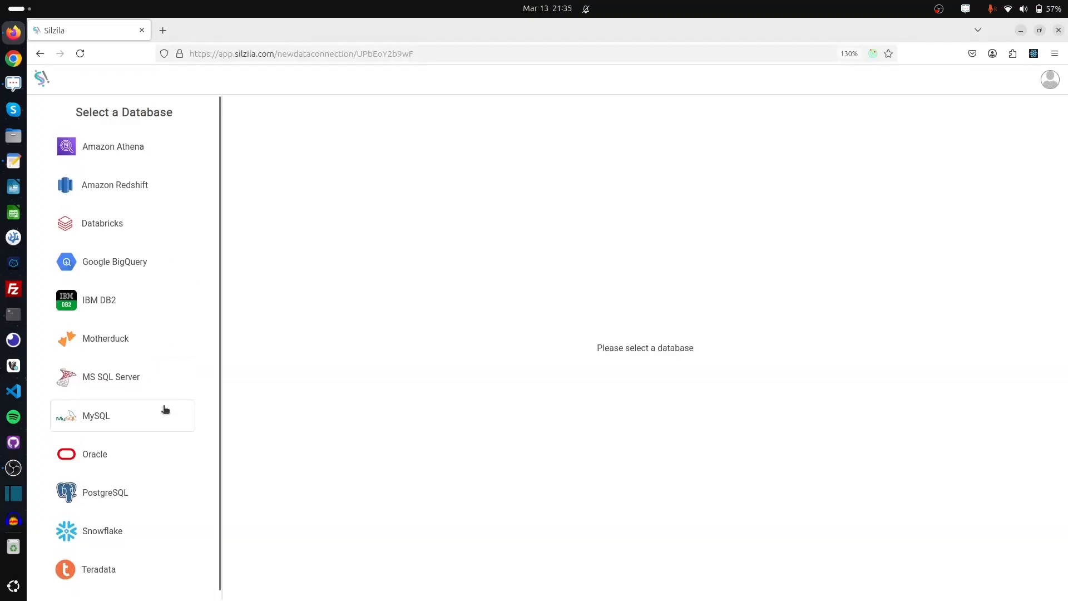
{"action": "left_click", "coordinate": [165, 497]}
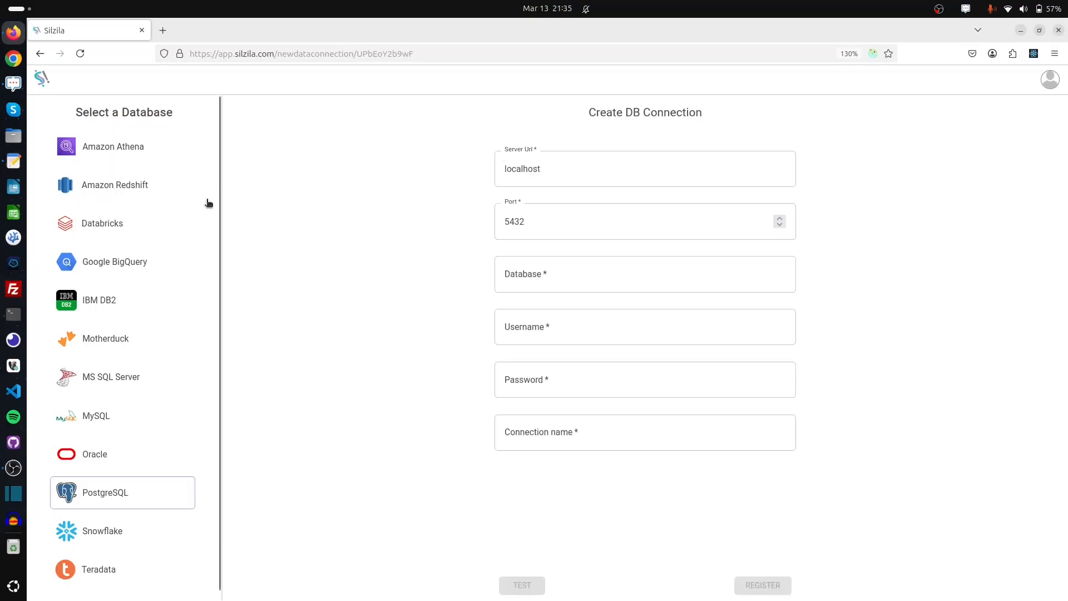
Fill in the server IP, database landmark, username, password and connection name 'postgres landmark'
{"action": "left_click", "coordinate": [537, 166]}
{"action": "left_click_drag", "start_coordinate": [553, 172], "coordinate": [459, 160]}
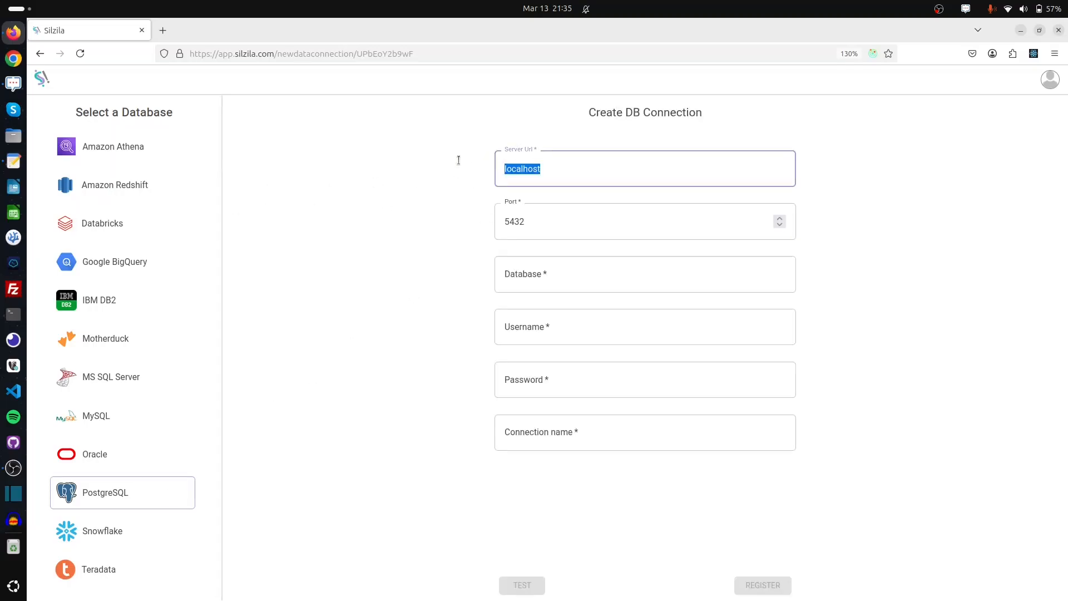
{"action": "key", "text": "ctrl+v"}
{"action": "left_click", "coordinate": [520, 212]}
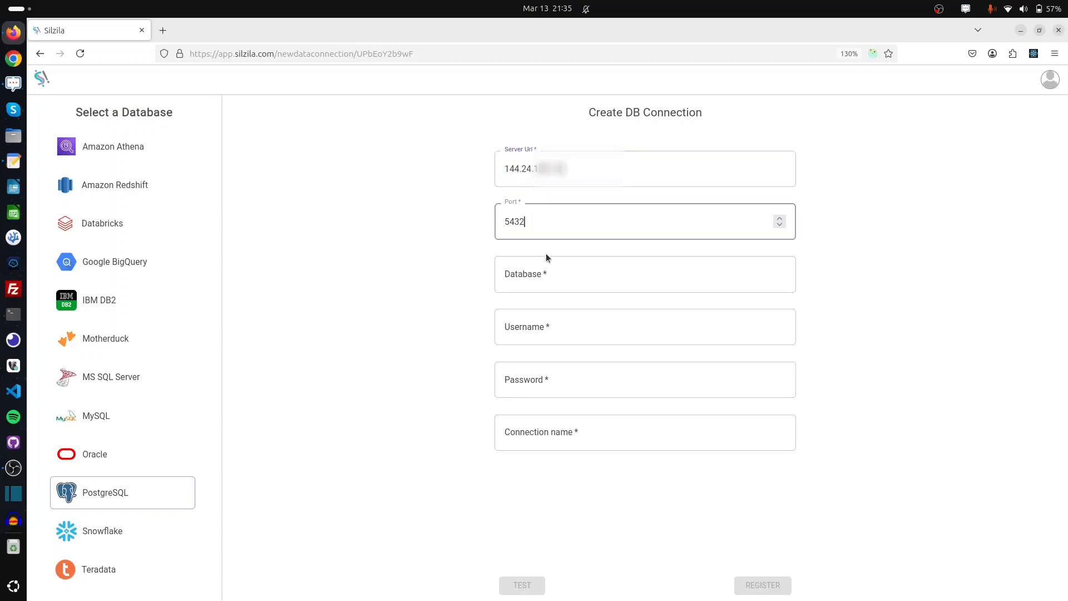
{"action": "left_click", "coordinate": [555, 273]}
{"action": "type", "text": "landmark"}
{"action": "key", "text": "Tab"}
{"action": "type", "text": "balu"}
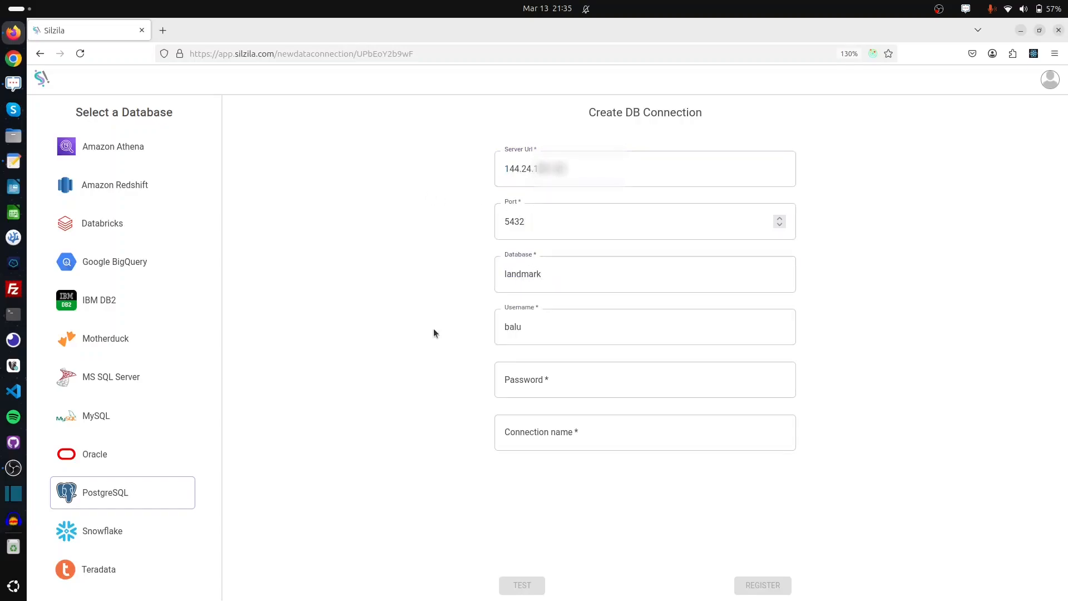
{"action": "left_click", "coordinate": [562, 376]}
{"action": "type", "text": "123"}
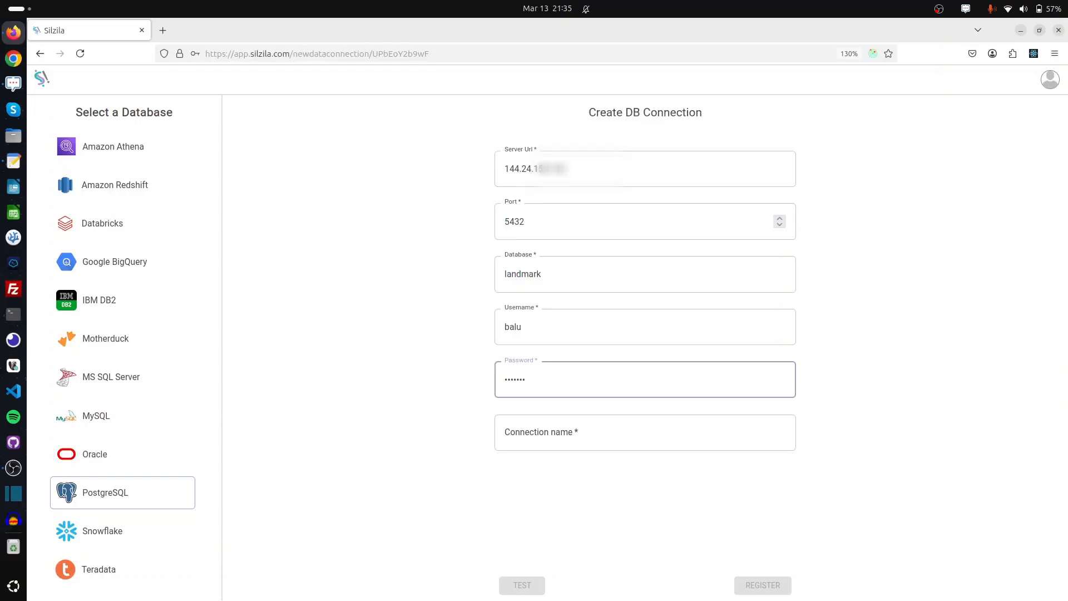
{"action": "type", "text": "45"}
{"action": "left_click", "coordinate": [593, 432]}
{"action": "type", "text": "postgres "}
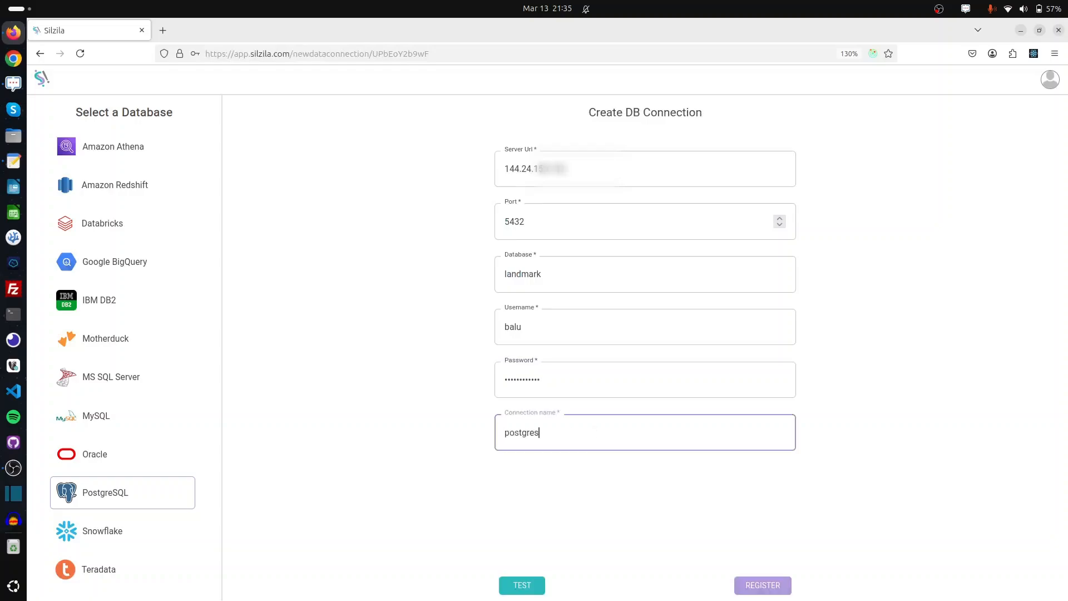
{"action": "type", "text": "landmark"}
Test the connection, then register it and save it in the demo workspace
{"action": "left_click", "coordinate": [533, 587]}
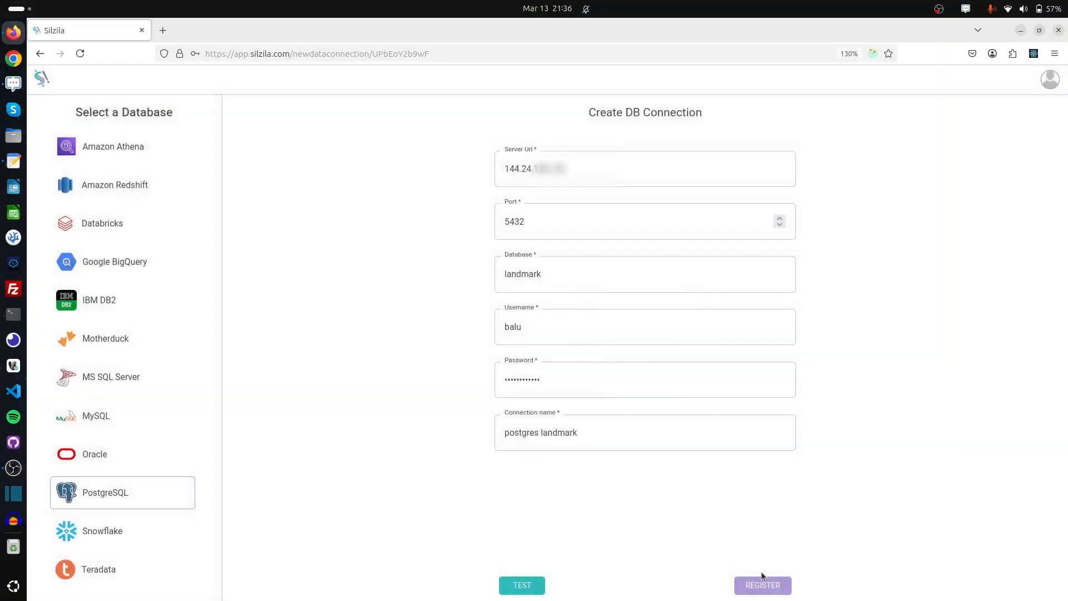
{"action": "left_click", "coordinate": [785, 589]}
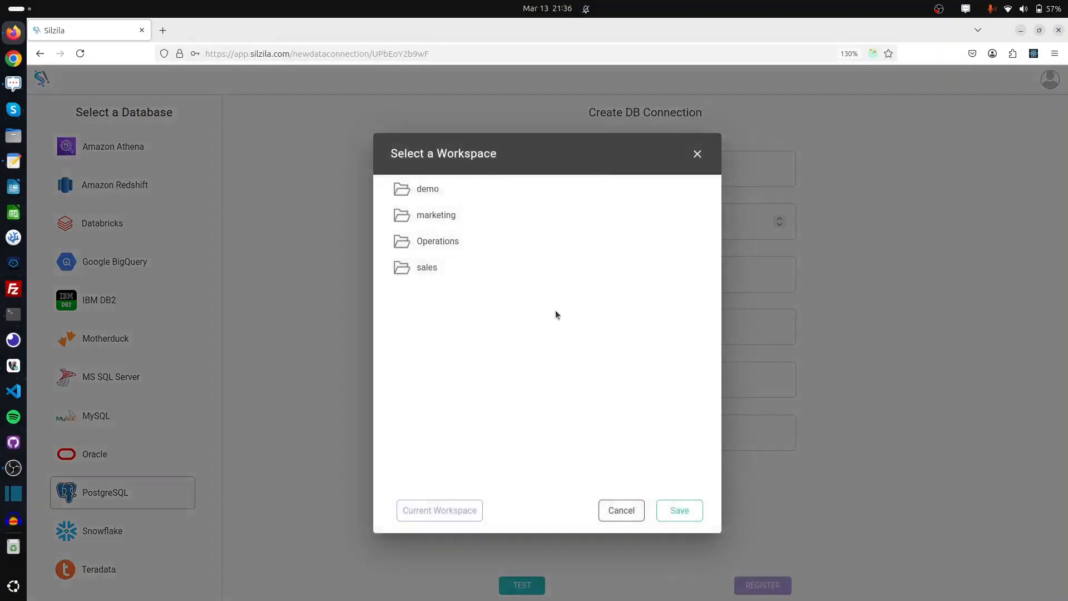
{"action": "left_click", "coordinate": [460, 195]}
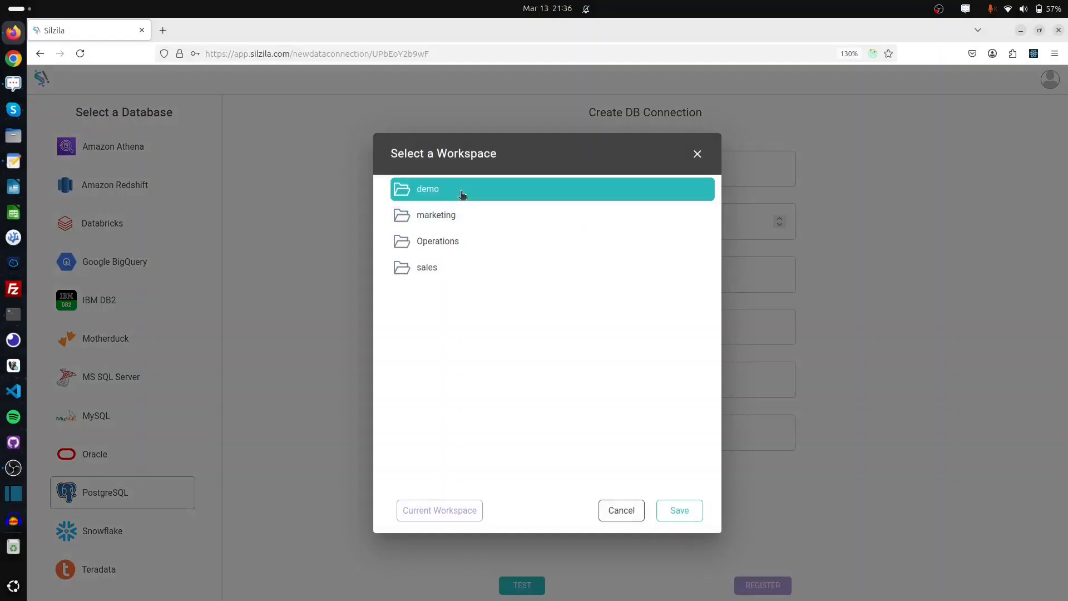
{"action": "left_click", "coordinate": [677, 515]}
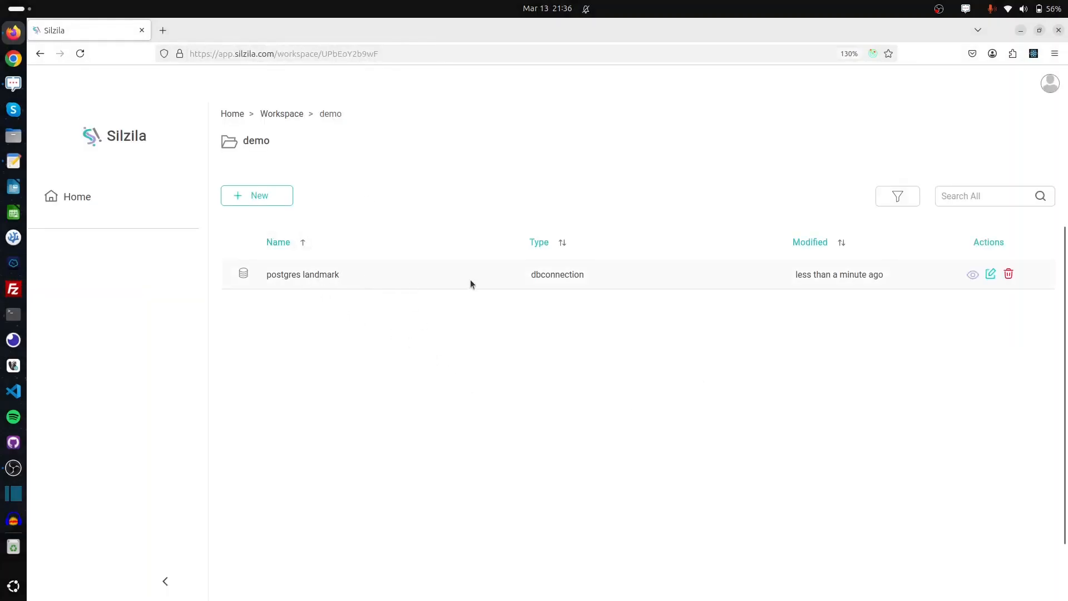
Create a new dataset sourced from the demo workspace's postgres landmark connection
{"action": "left_click", "coordinate": [278, 197]}
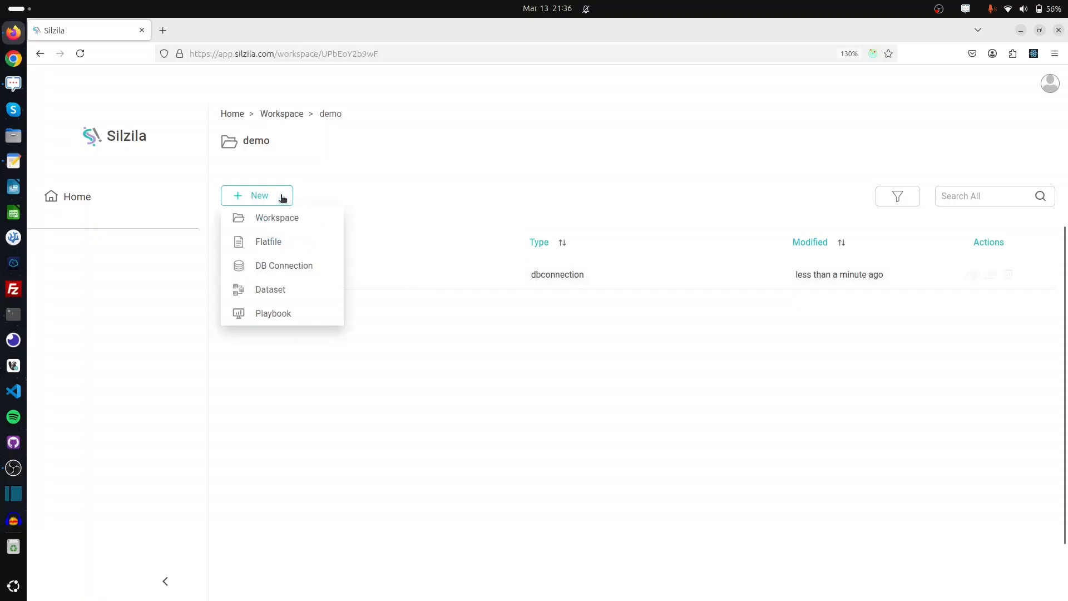
{"action": "mouse_move", "coordinate": [299, 299]}
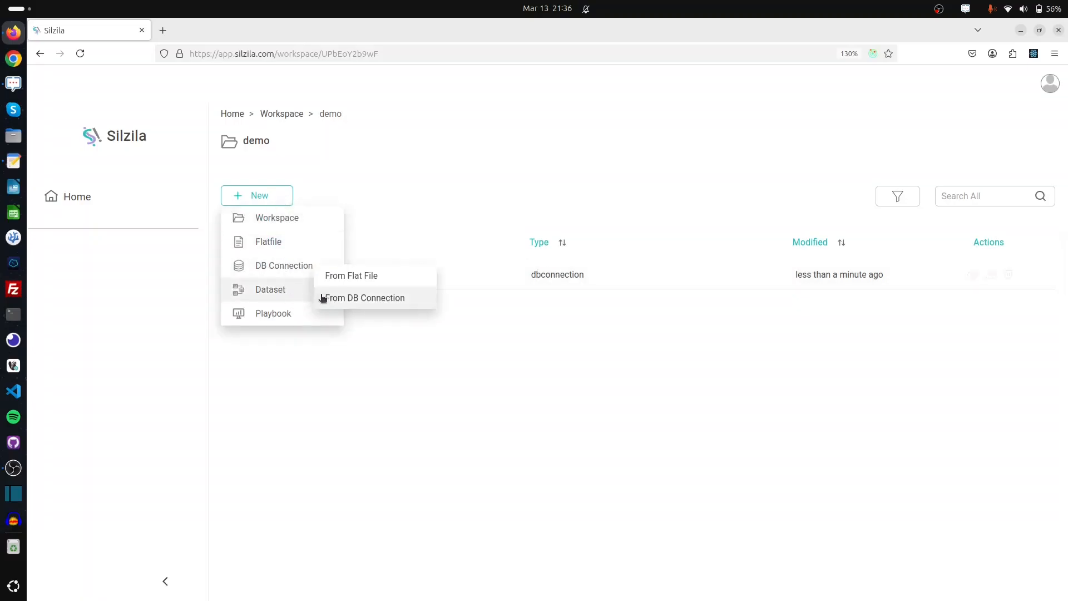
{"action": "left_click", "coordinate": [419, 301]}
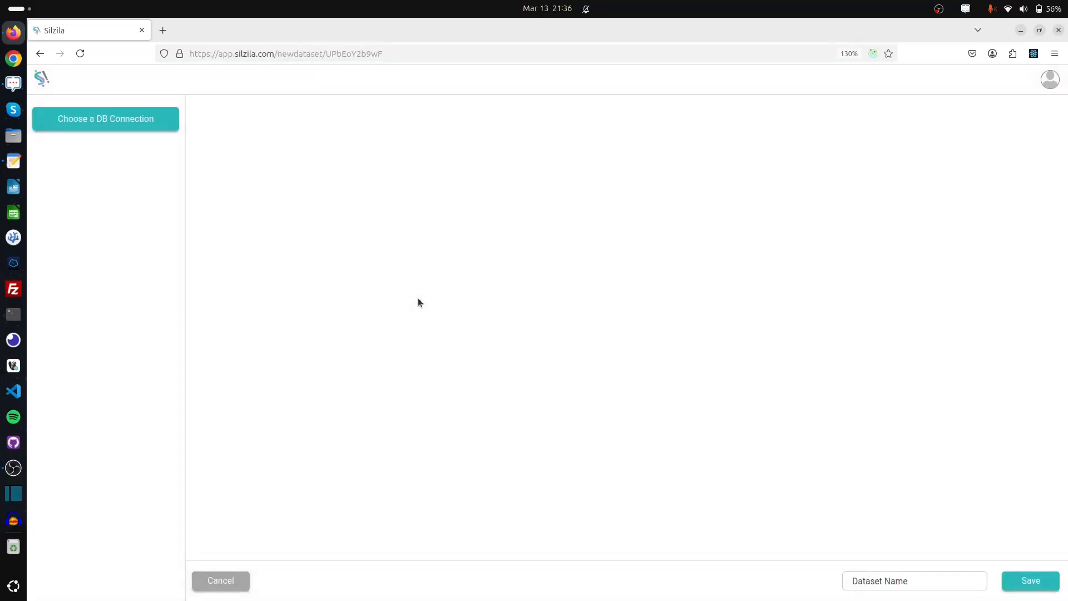
{"action": "left_click", "coordinate": [159, 120]}
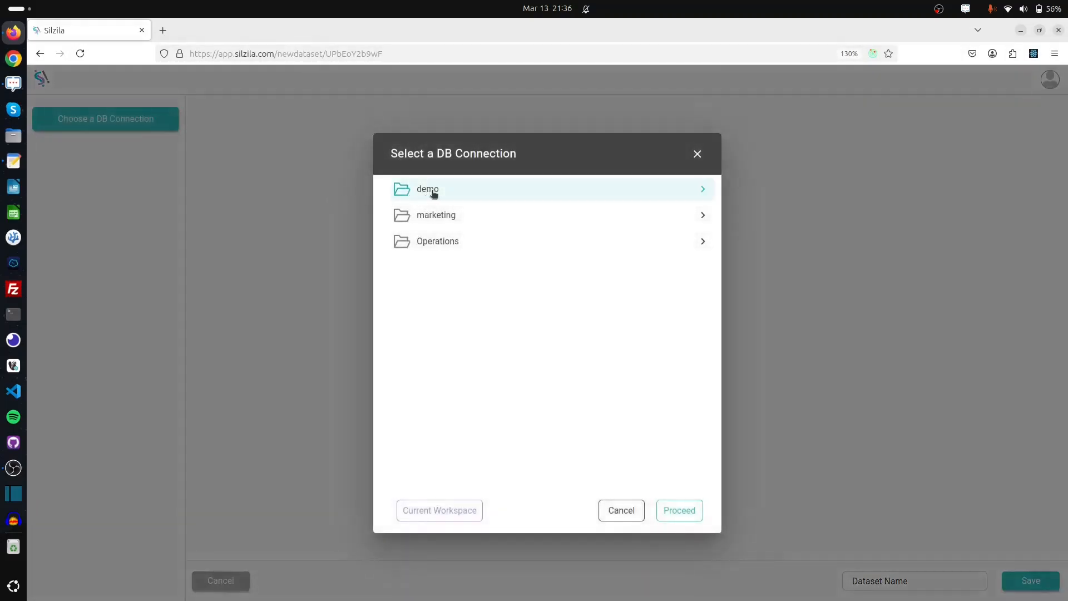
{"action": "left_click", "coordinate": [473, 193]}
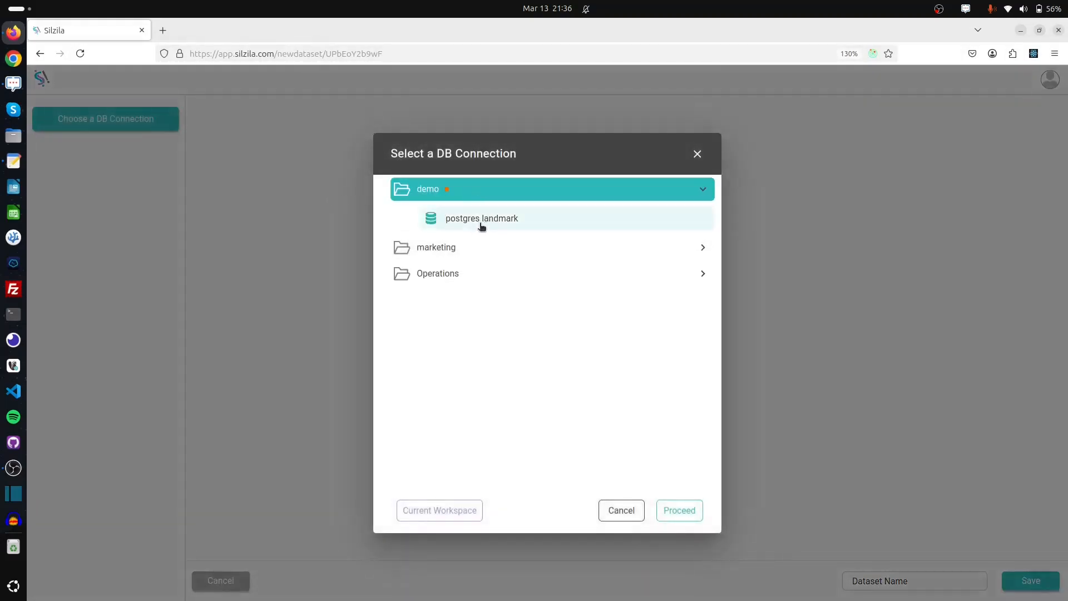
{"action": "left_click", "coordinate": [521, 223]}
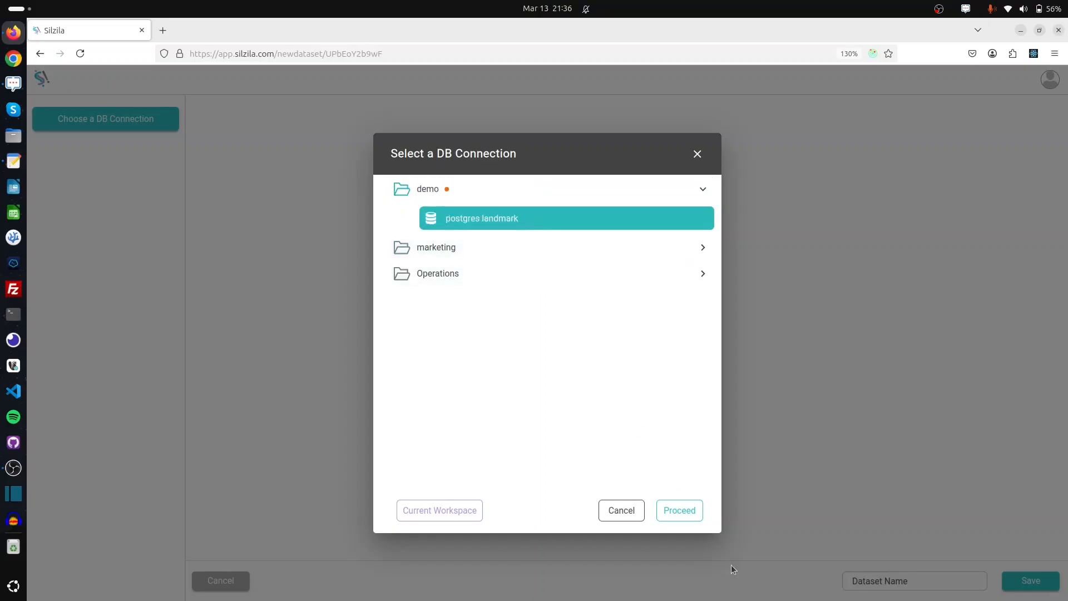
{"action": "left_click", "coordinate": [696, 510]}
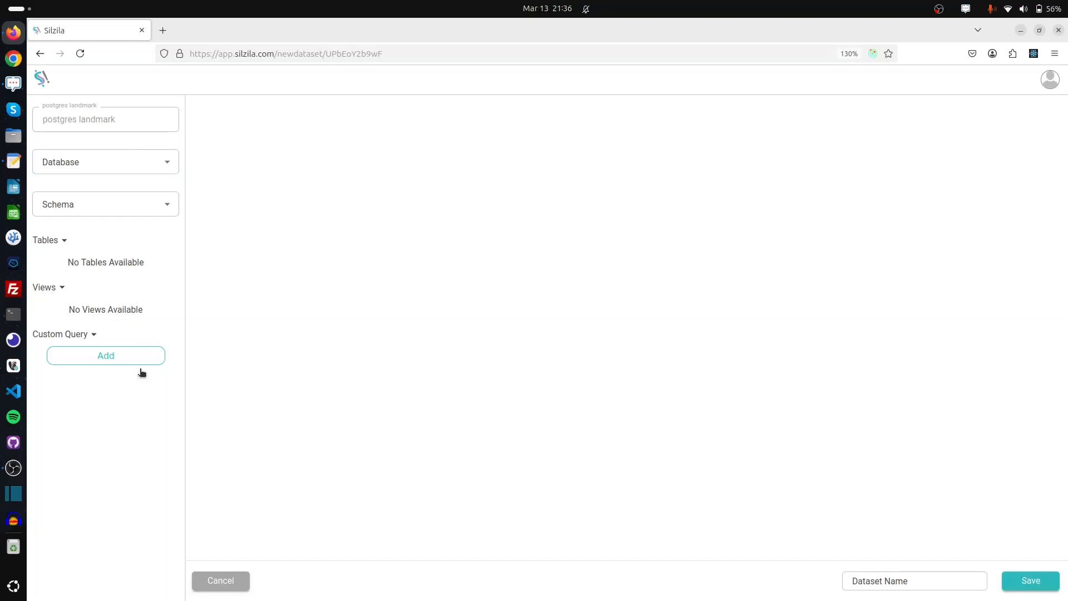
Select the landmark database and the pos schema for the dataset
{"action": "left_click", "coordinate": [100, 162]}
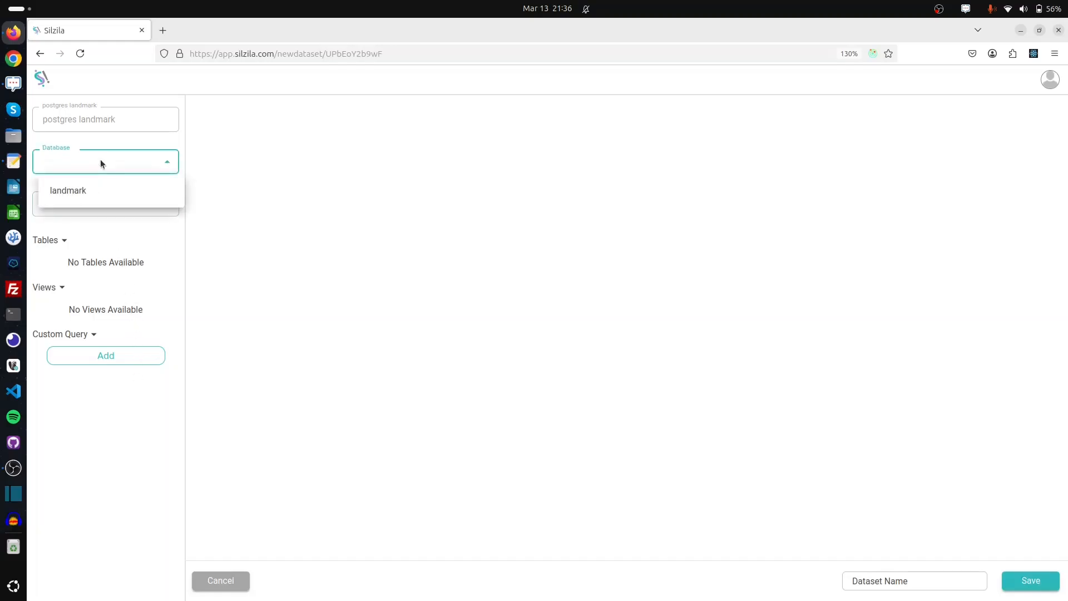
{"action": "left_click", "coordinate": [100, 192]}
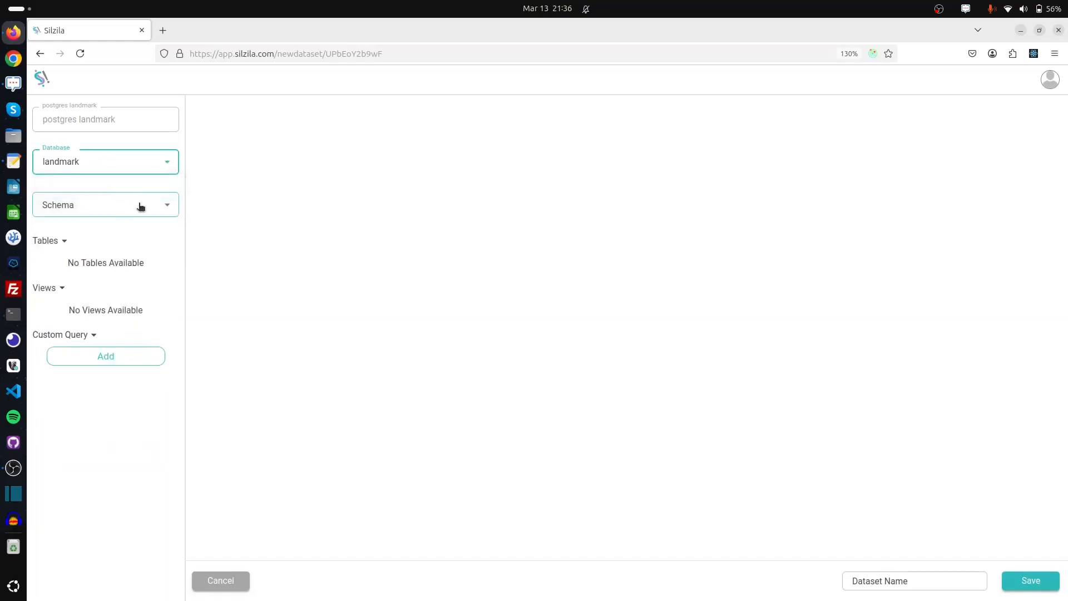
{"action": "left_click", "coordinate": [146, 205]}
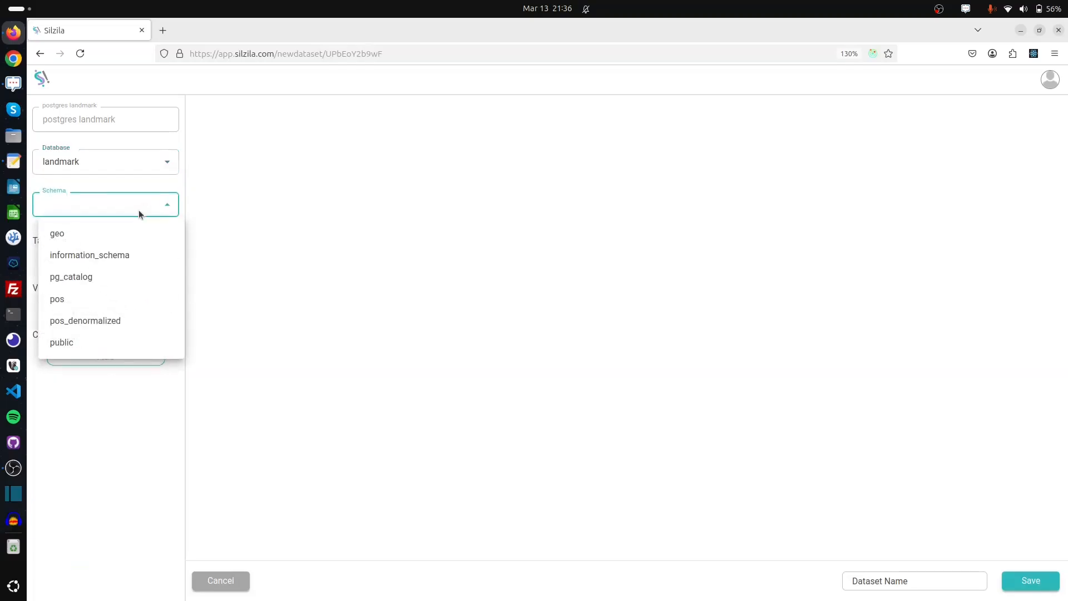
{"action": "left_click", "coordinate": [78, 299]}
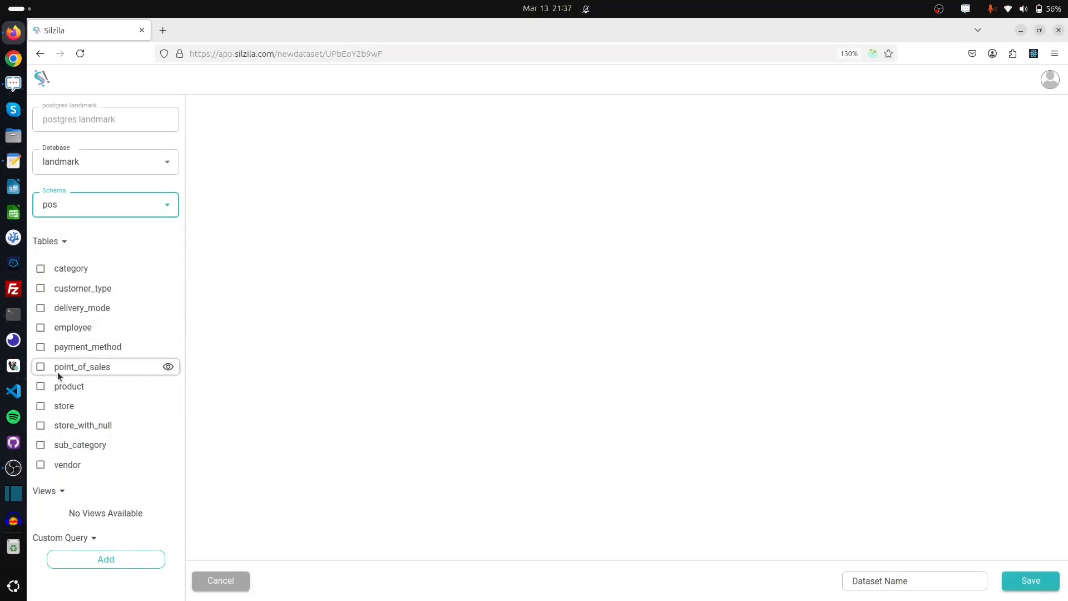
Preview the point_of_sales table's rows, then close the preview
{"action": "left_click", "coordinate": [168, 368]}
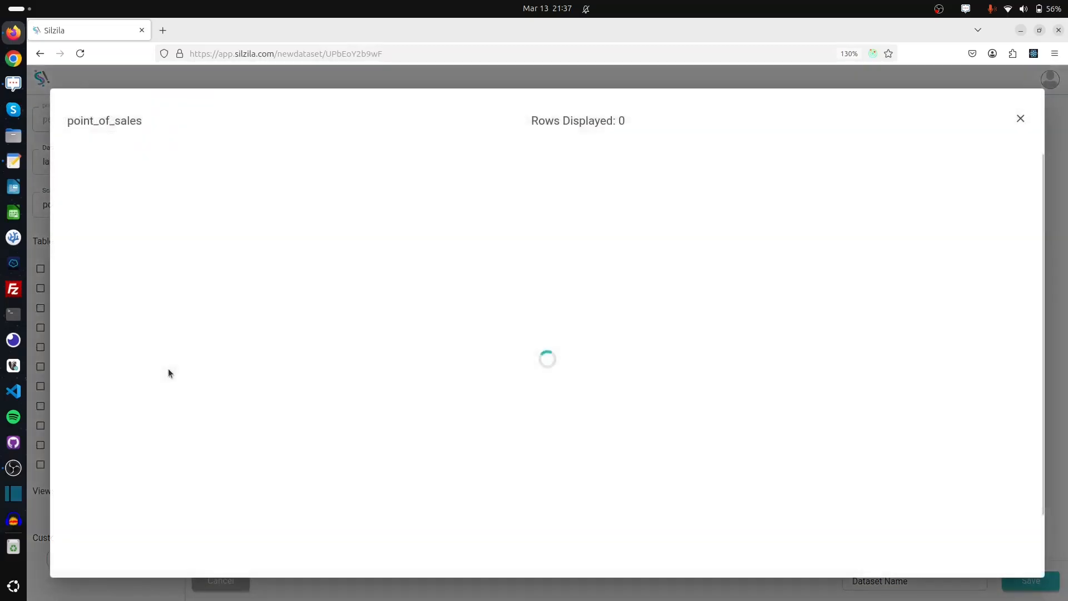
{"action": "scroll", "coordinate": [465, 323], "scroll_direction": "down", "scroll_amount": 5}
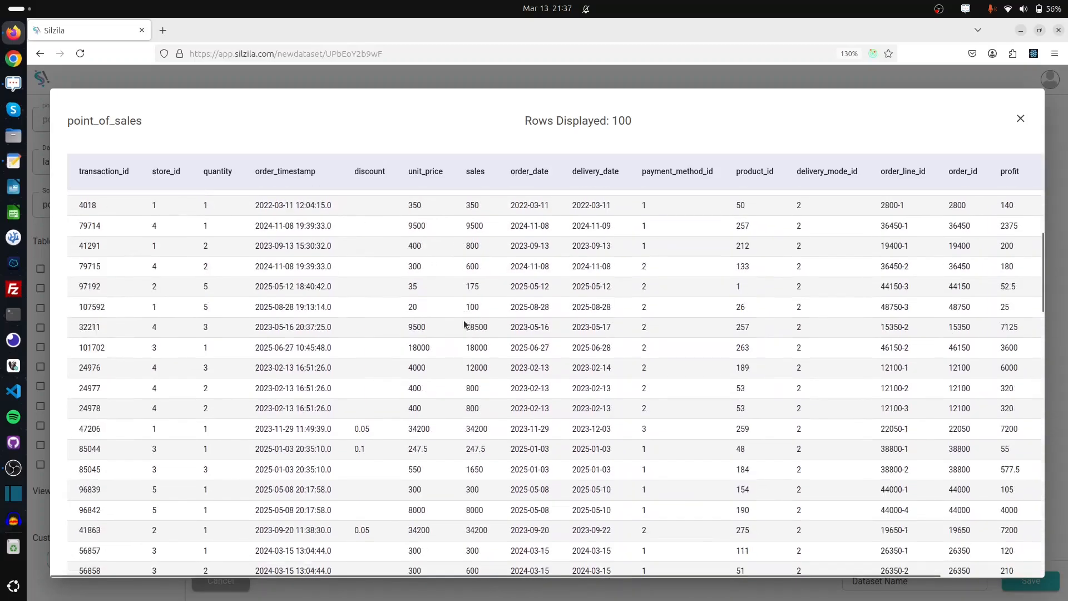
{"action": "scroll", "coordinate": [465, 322], "scroll_direction": "up", "scroll_amount": 5}
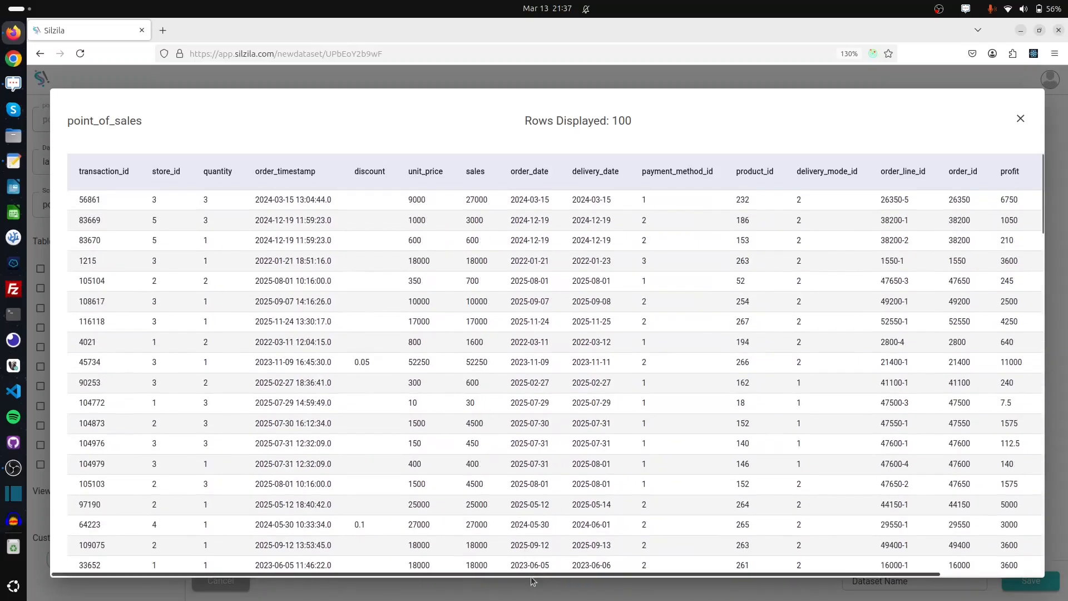
{"action": "left_click_drag", "start_coordinate": [531, 575], "coordinate": [474, 553]}
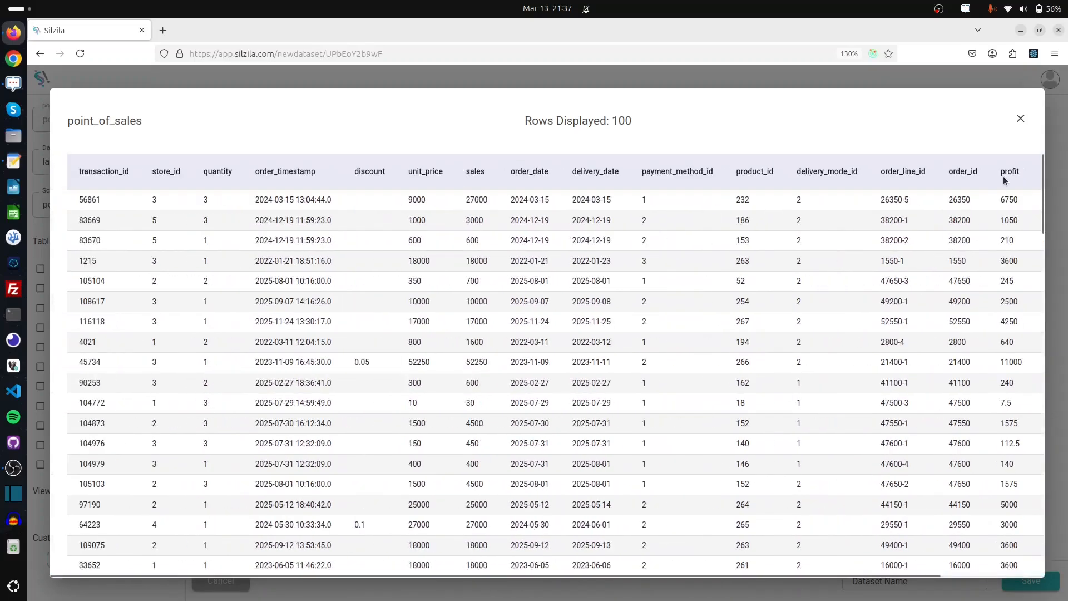
{"action": "left_click", "coordinate": [1021, 119]}
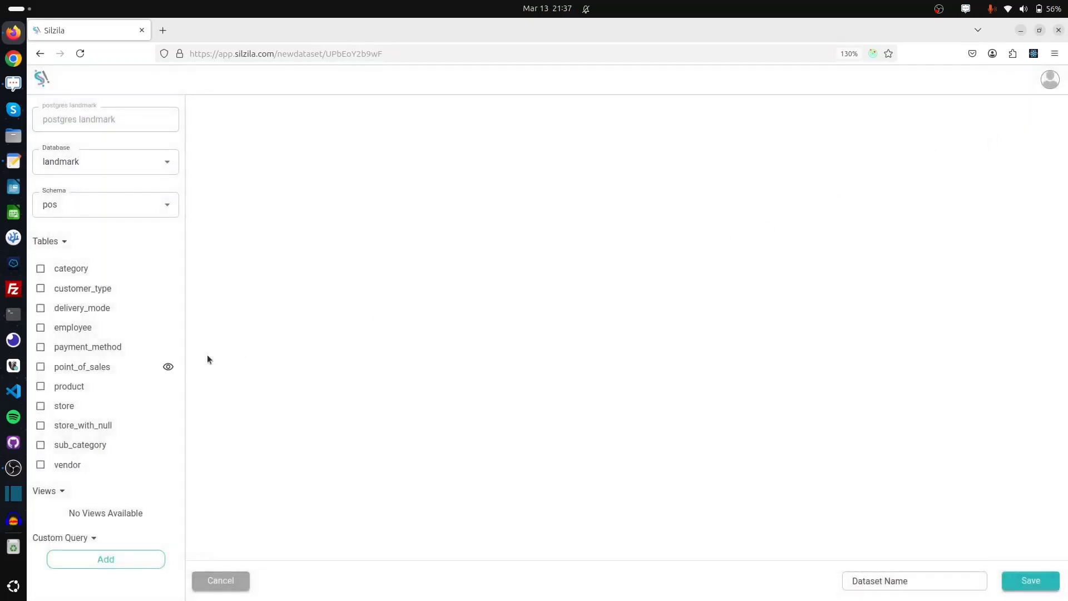
Add point_of_sales, category, product and sub_category tables and arrange them on the canvas
{"action": "left_click", "coordinate": [41, 366]}
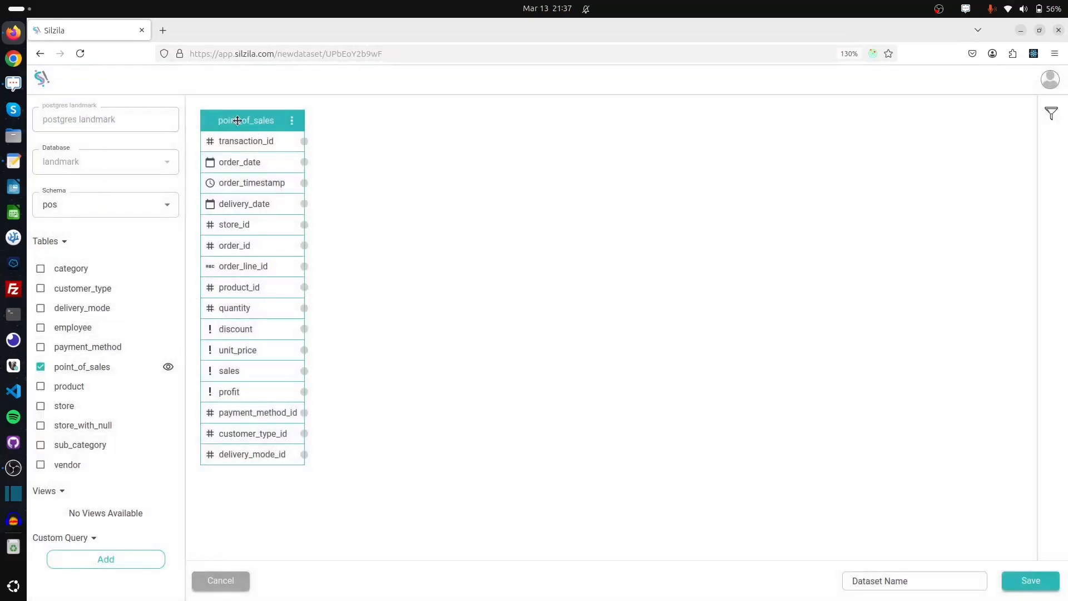
{"action": "left_click_drag", "start_coordinate": [237, 121], "coordinate": [588, 148]}
{"action": "left_click", "coordinate": [41, 268]}
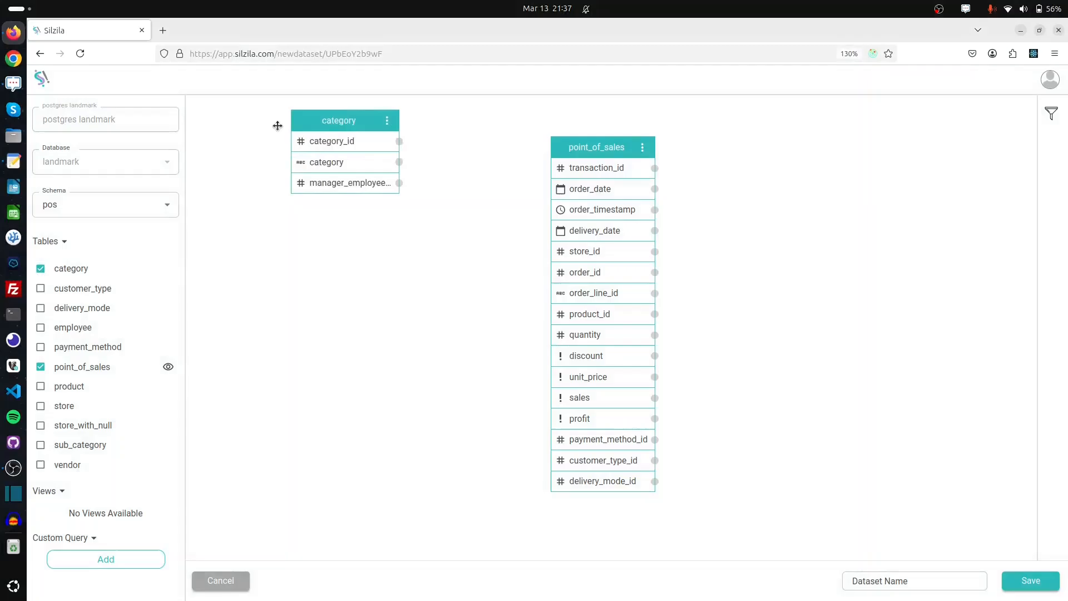
{"action": "left_click", "coordinate": [53, 388]}
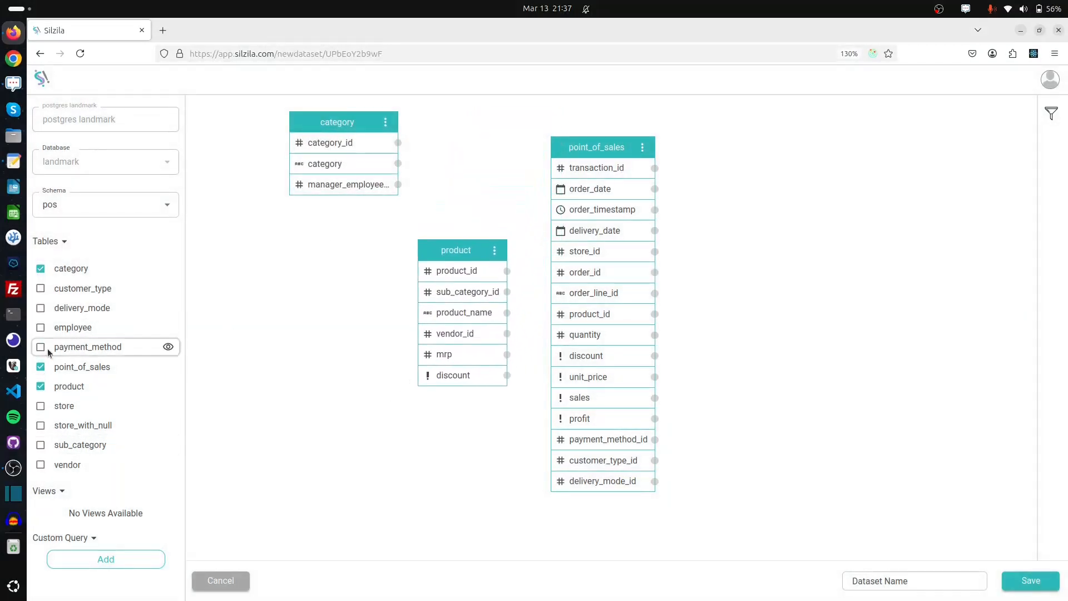
{"action": "left_click", "coordinate": [42, 445]}
{"action": "left_click_drag", "start_coordinate": [605, 118], "coordinate": [304, 347]}
Add store and customer_type, arrange them, and link store.store_id to point_of_sales.store_id
{"action": "left_click", "coordinate": [42, 406]}
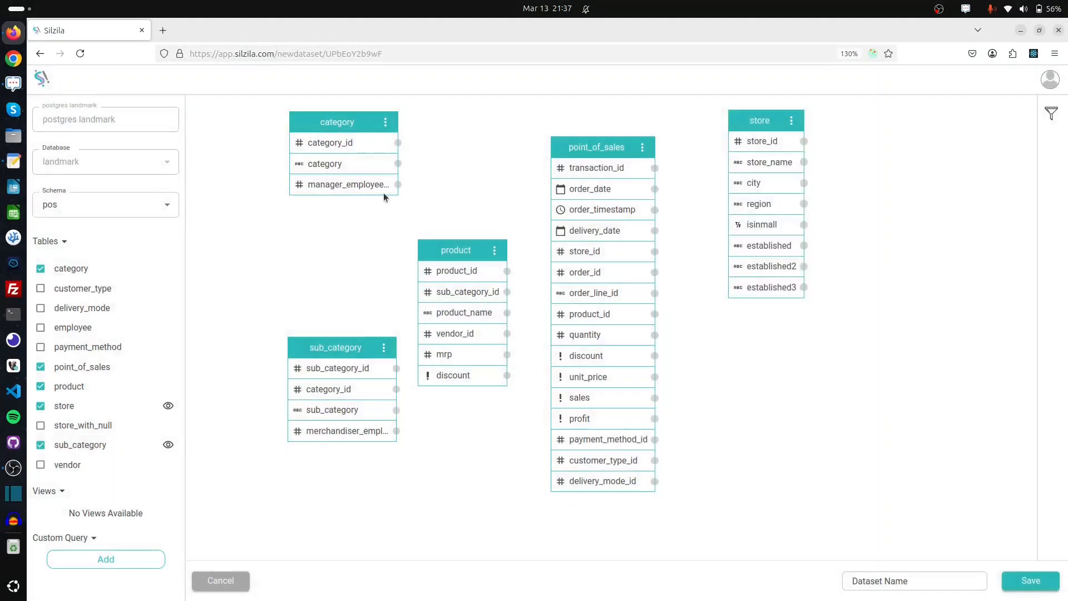
{"action": "left_click_drag", "start_coordinate": [757, 123], "coordinate": [789, 159]}
{"action": "left_click_drag", "start_coordinate": [591, 141], "coordinate": [607, 139]}
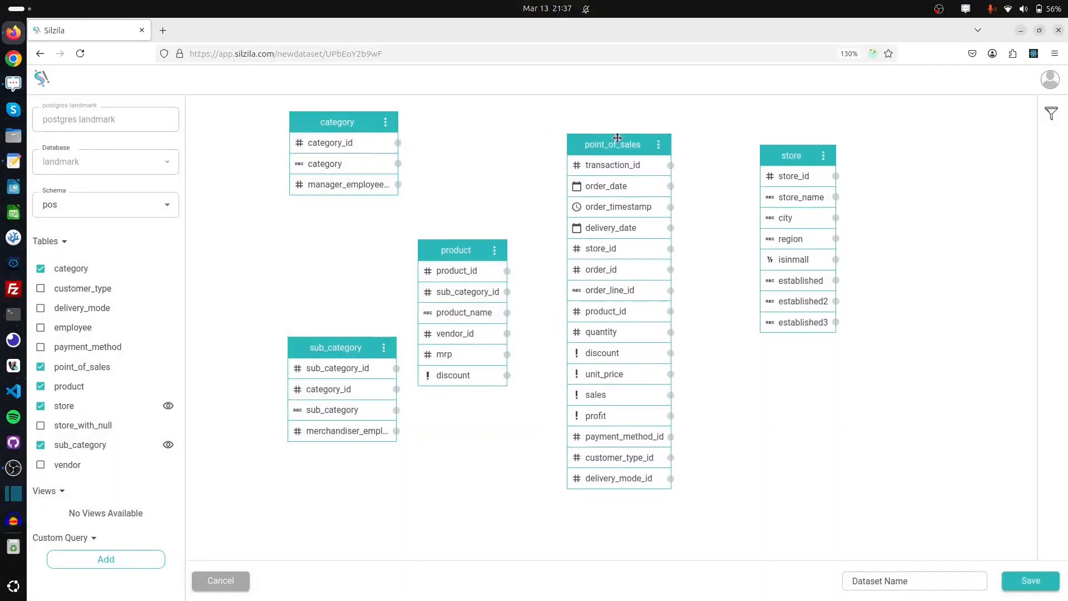
{"action": "left_click", "coordinate": [41, 289]}
{"action": "left_click_drag", "start_coordinate": [261, 499], "coordinate": [803, 403]}
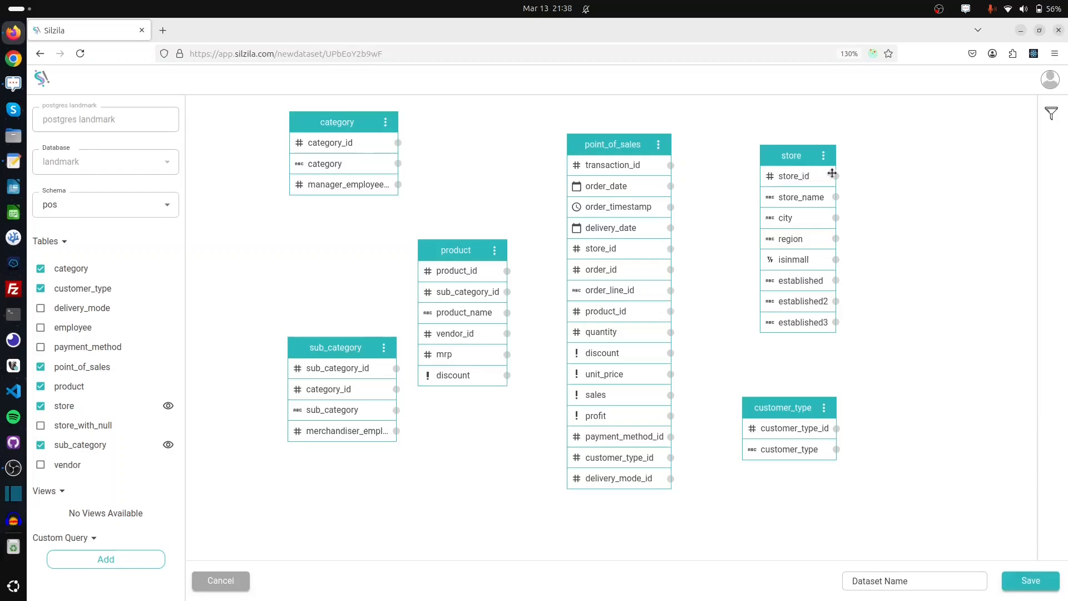
{"action": "left_click_drag", "start_coordinate": [836, 175], "coordinate": [618, 247]}
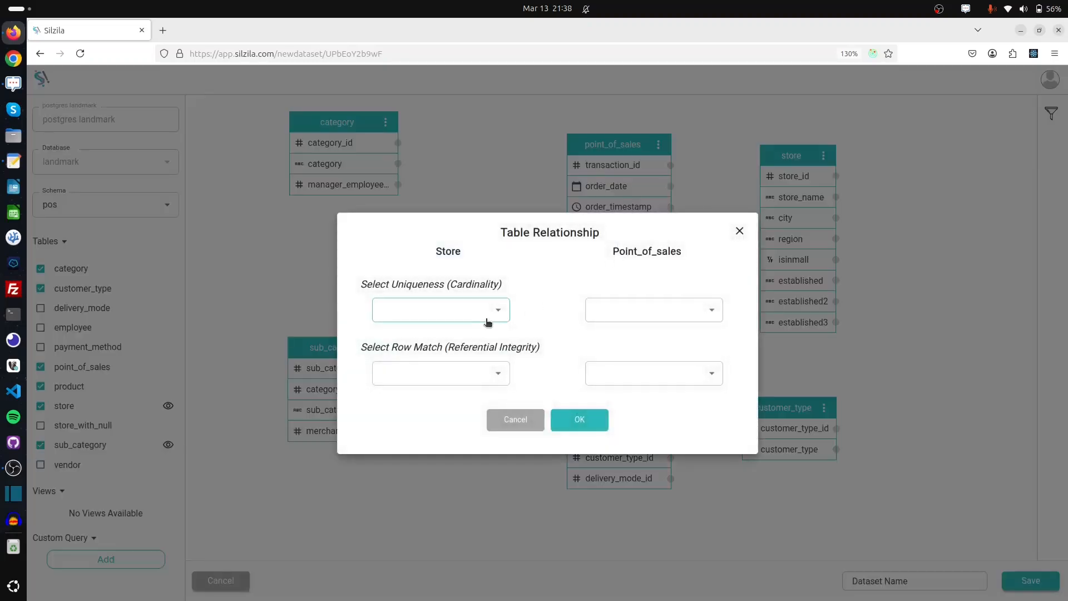
Set store rows unique, point_of_sales rows repeating, keep only matching rows on both sides
{"action": "left_click", "coordinate": [464, 315]}
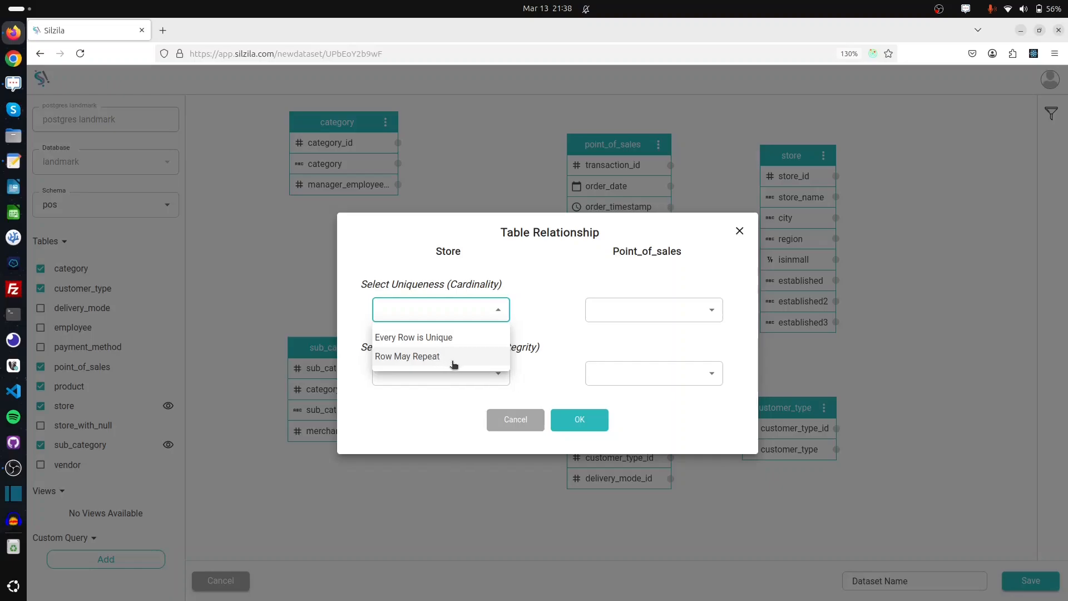
{"action": "left_click", "coordinate": [448, 337]}
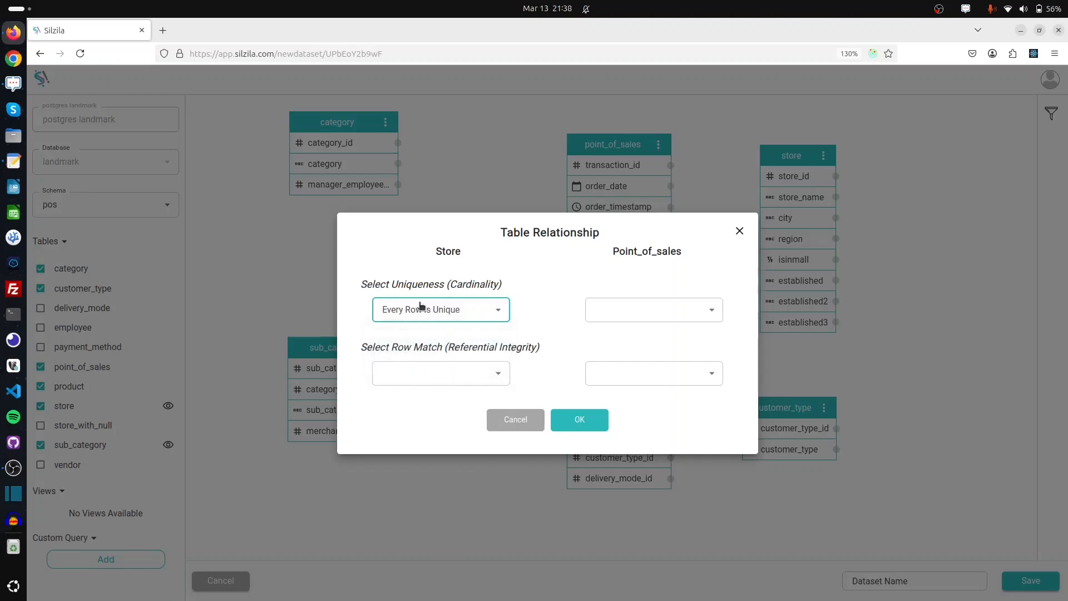
{"action": "left_click", "coordinate": [612, 310]}
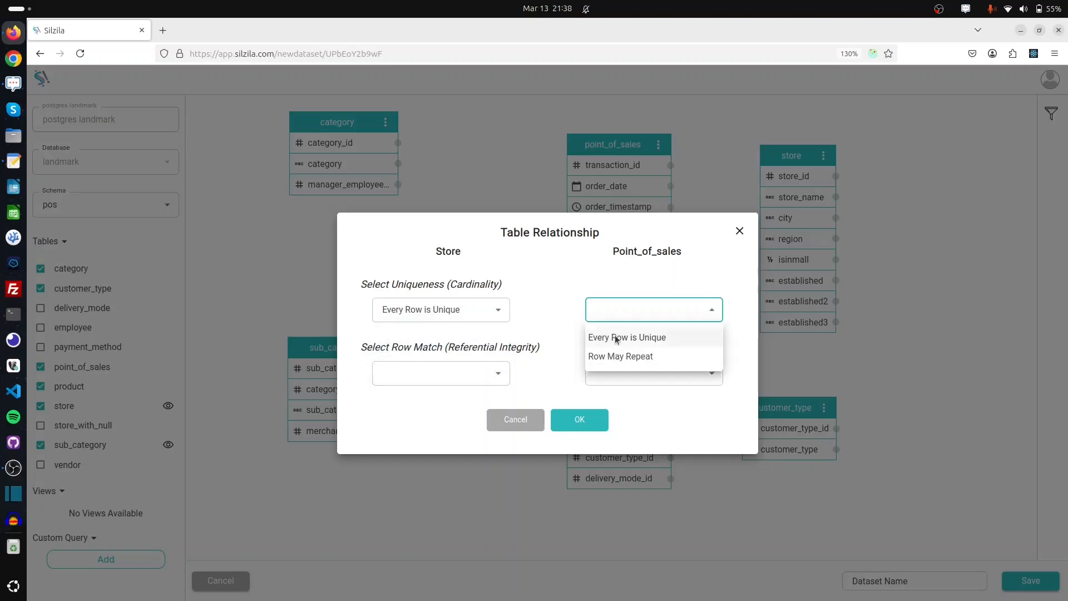
{"action": "left_click", "coordinate": [672, 357]}
{"action": "left_click", "coordinate": [447, 364]}
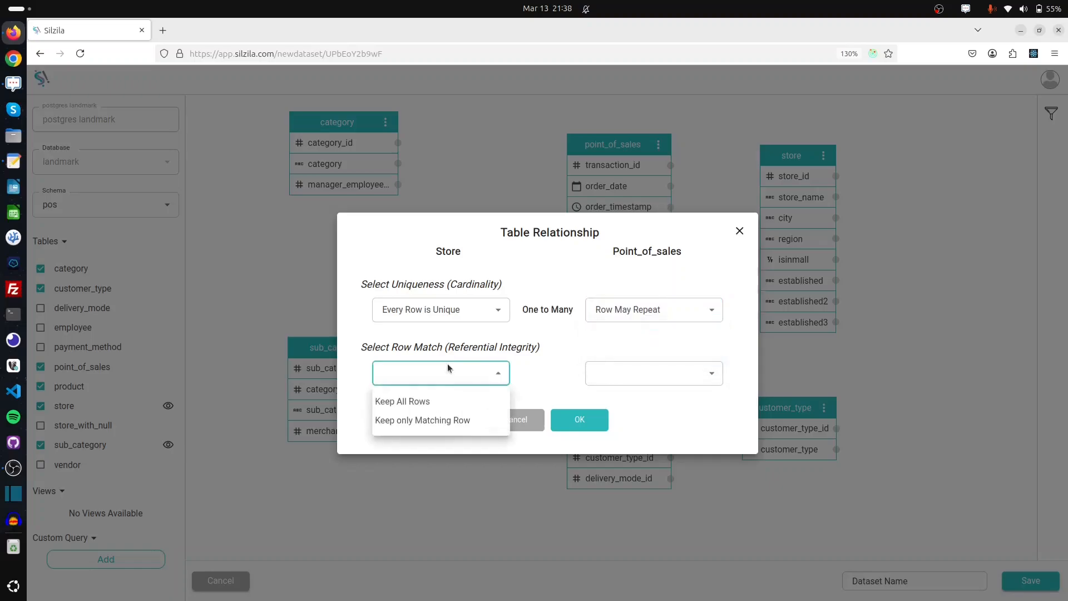
{"action": "left_click", "coordinate": [449, 421]}
{"action": "left_click", "coordinate": [638, 374]}
{"action": "left_click", "coordinate": [634, 422]}
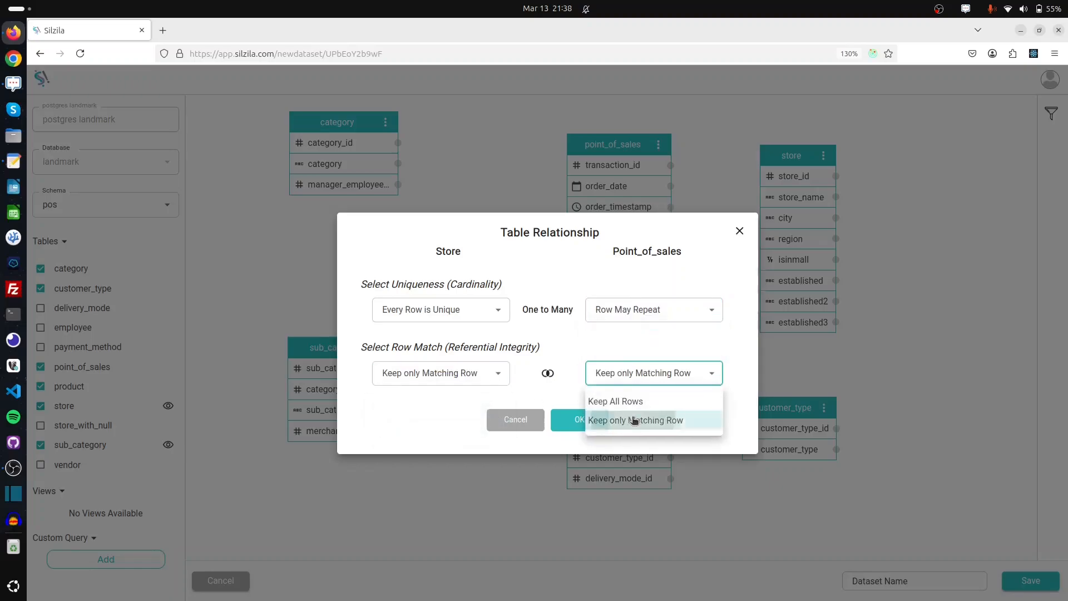
{"action": "left_click", "coordinate": [573, 422]}
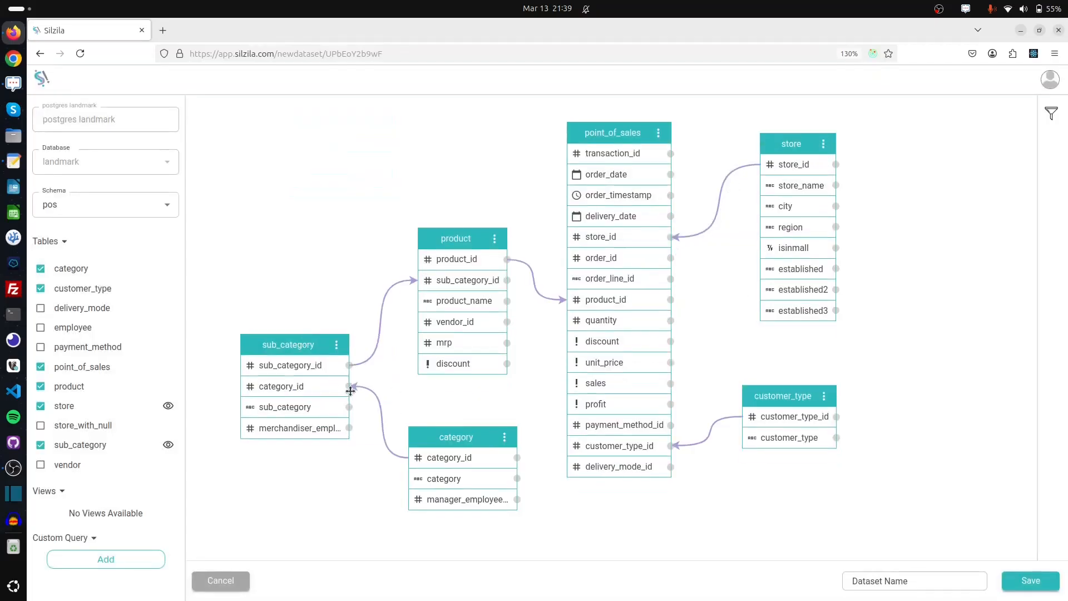
Name the dataset 'store sales' and save it into the demo workspace
{"action": "left_click", "coordinate": [875, 579]}
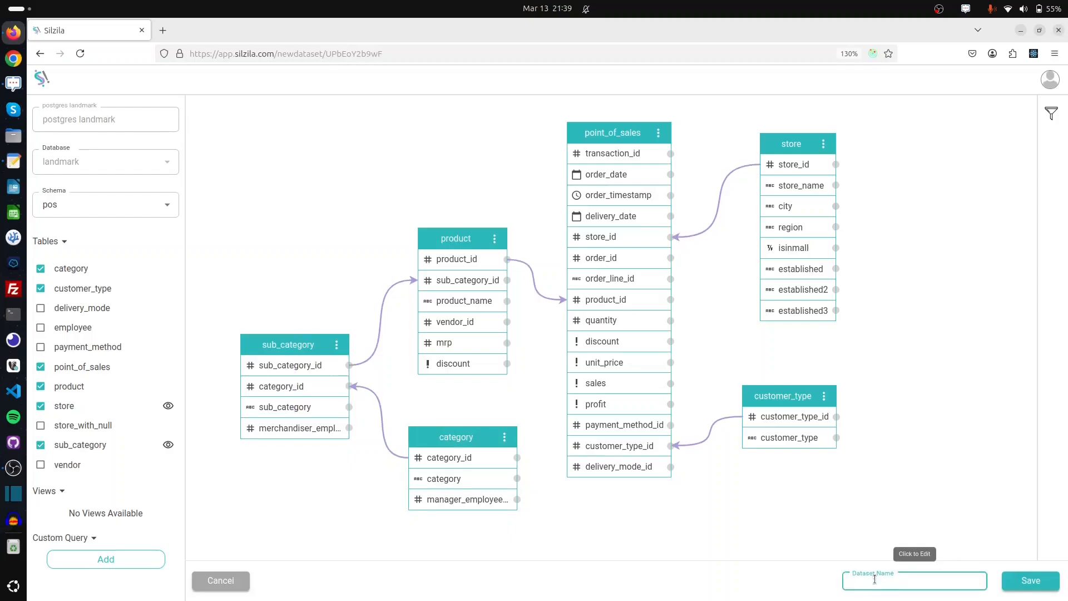
{"action": "type", "text": "store sales"}
{"action": "left_click", "coordinate": [847, 512]}
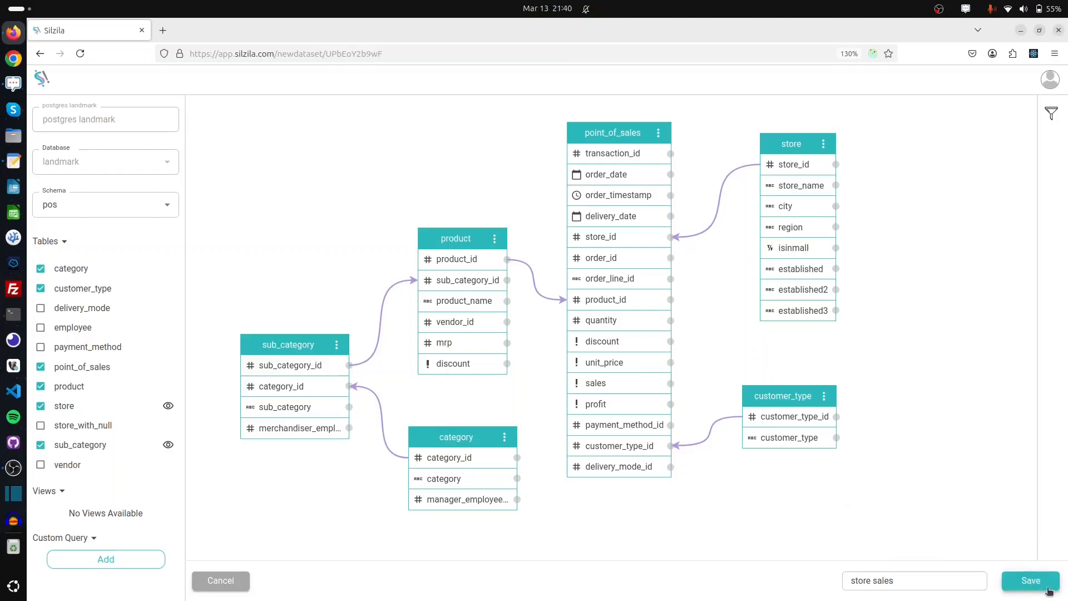
{"action": "left_click", "coordinate": [1032, 580]}
{"action": "left_click", "coordinate": [458, 193]}
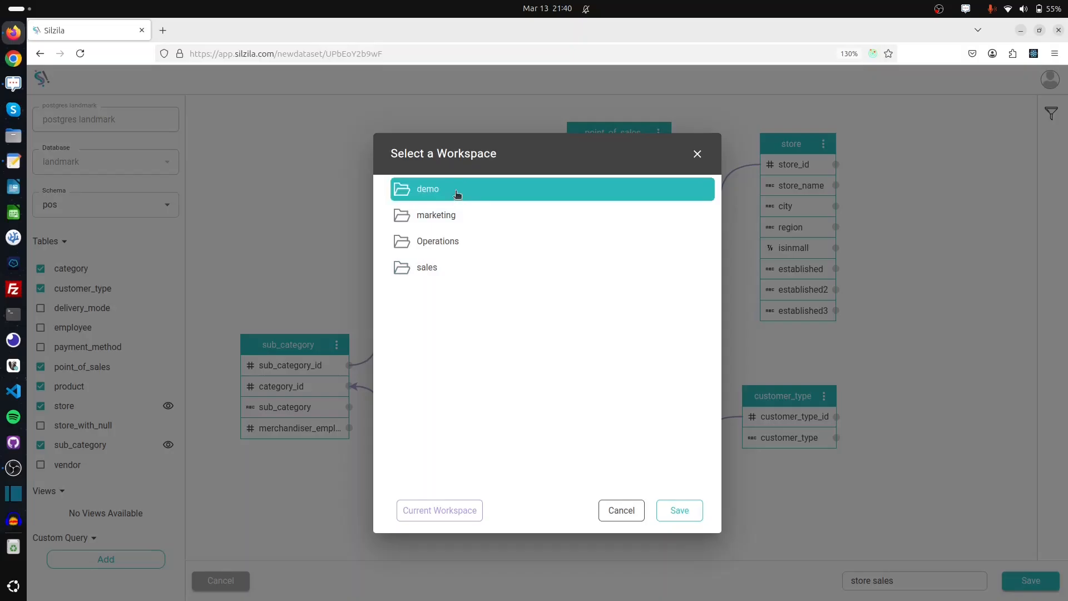
{"action": "left_click", "coordinate": [680, 510]}
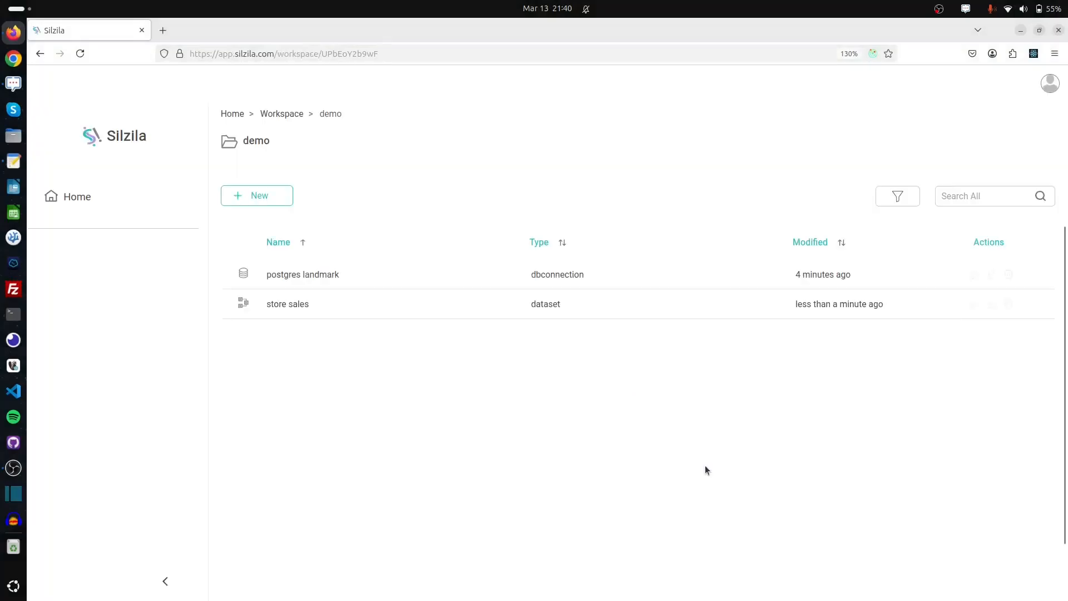
Start a new playbook and pick store sales from the demo folder as its dataset
{"action": "double_click", "coordinate": [537, 303]}
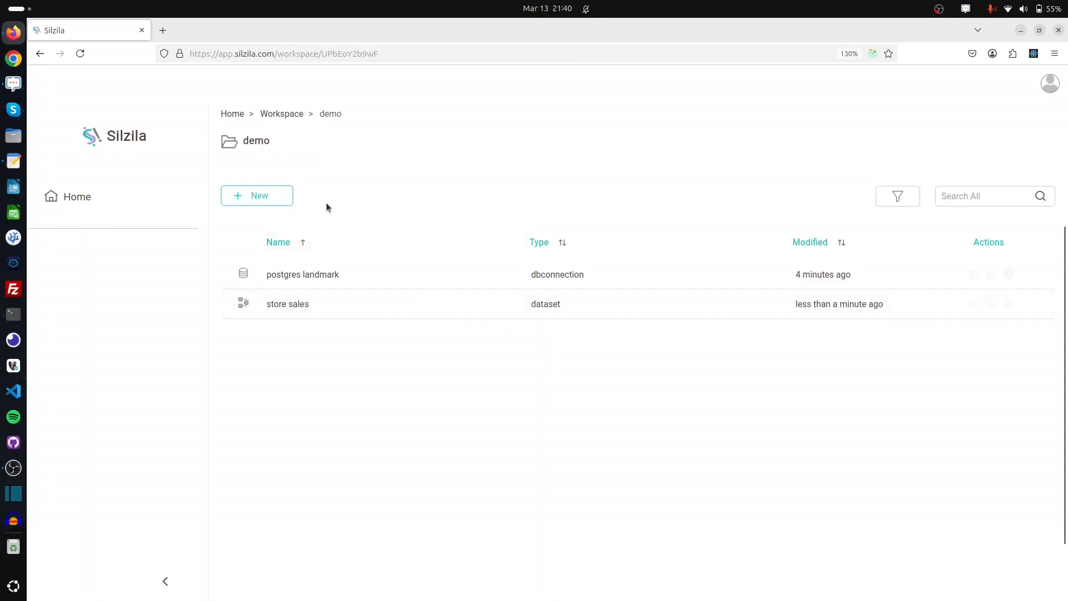
{"action": "left_click", "coordinate": [266, 196]}
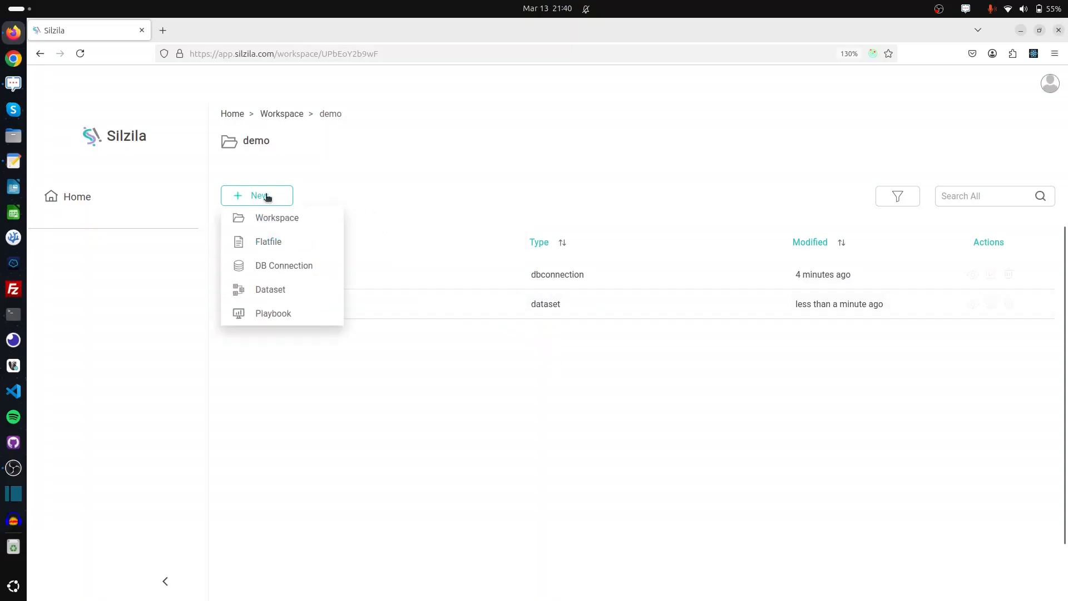
{"action": "left_click", "coordinate": [307, 321]}
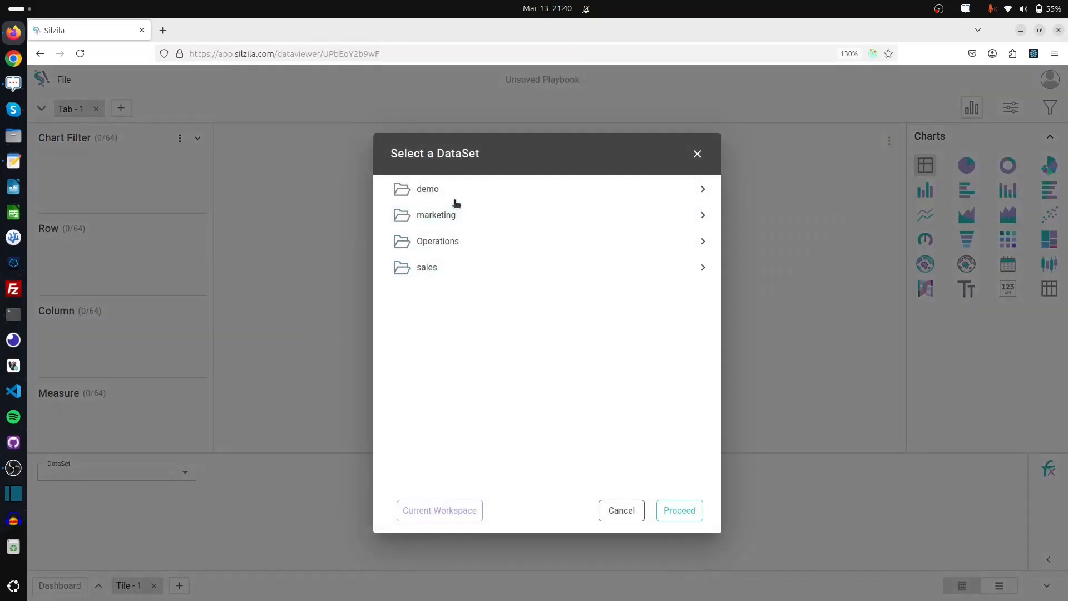
{"action": "left_click", "coordinate": [502, 192]}
{"action": "left_click", "coordinate": [507, 217]}
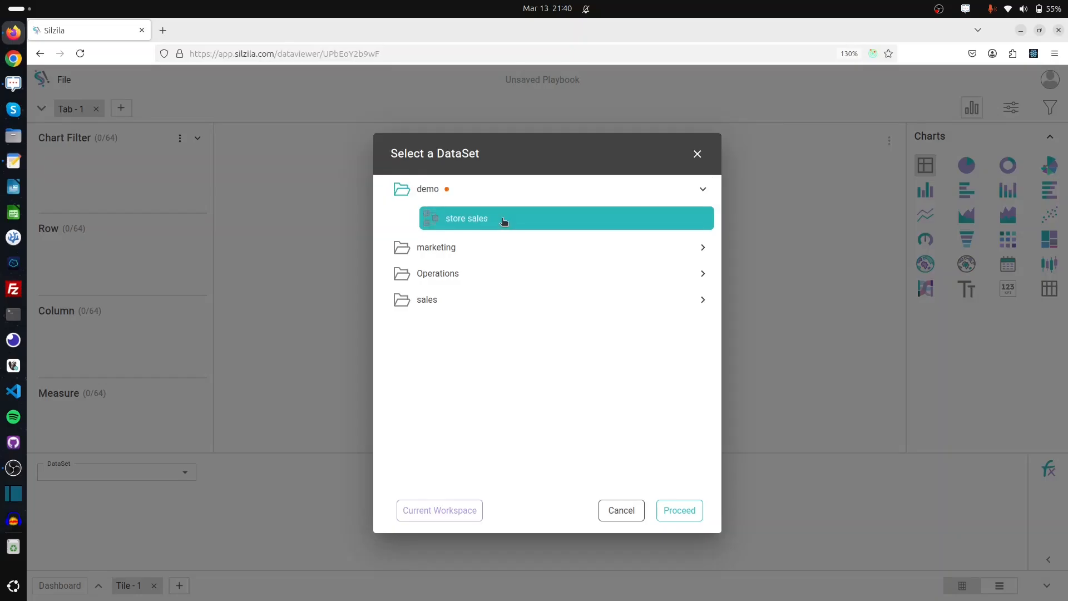
Load the store sales dataset and scroll through the point_of_sales sample rows
{"action": "left_click", "coordinate": [689, 510]}
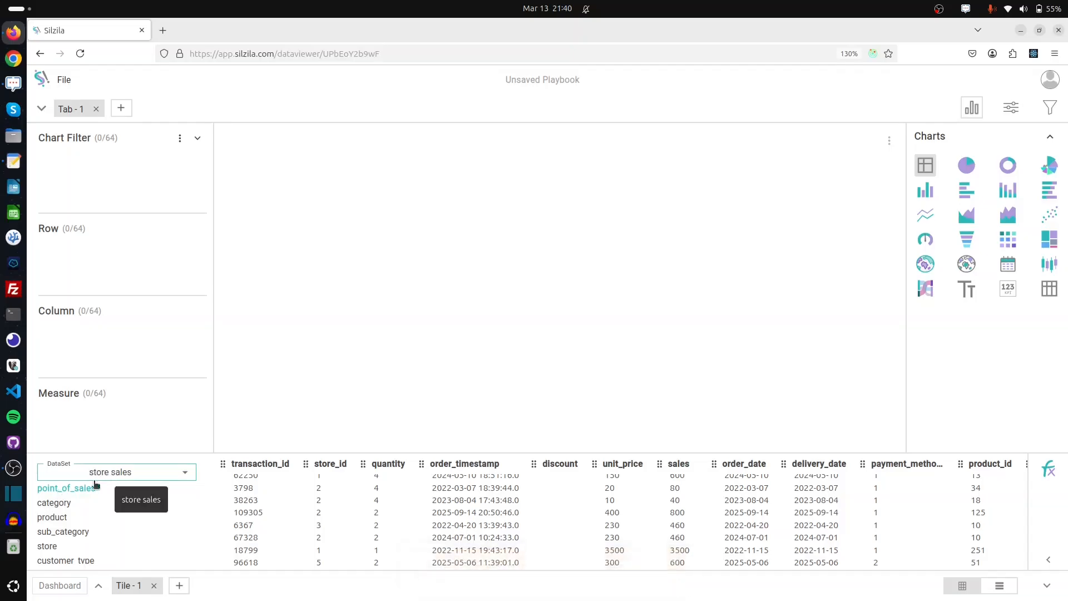
{"action": "scroll", "coordinate": [83, 521], "scroll_direction": "down", "scroll_amount": 1}
{"action": "scroll", "coordinate": [84, 505], "scroll_direction": "up", "scroll_amount": 1}
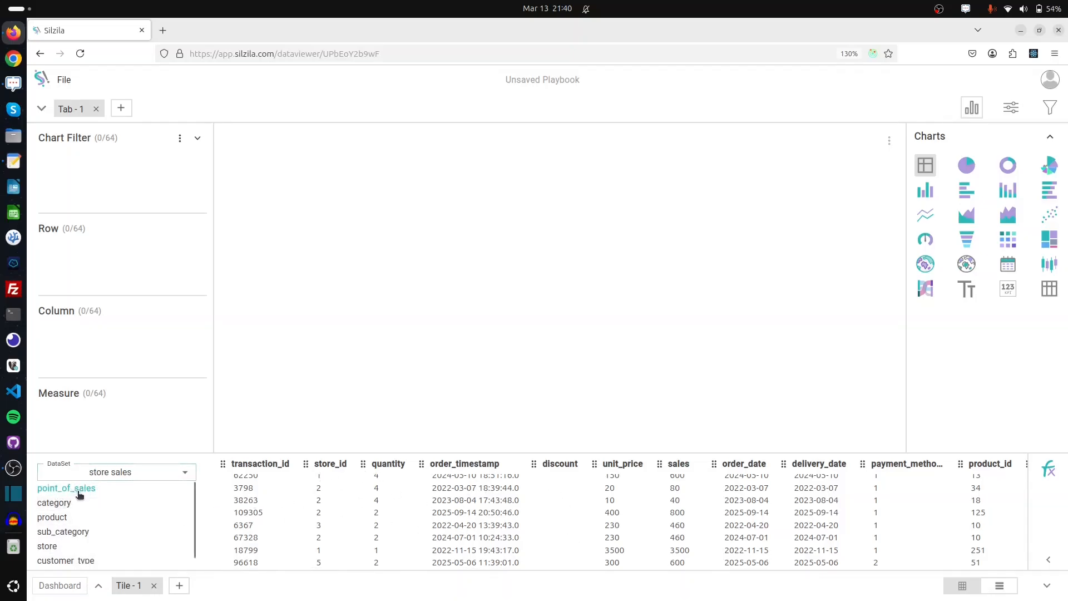
{"action": "scroll", "coordinate": [309, 564], "scroll_direction": "right", "scroll_amount": 5}
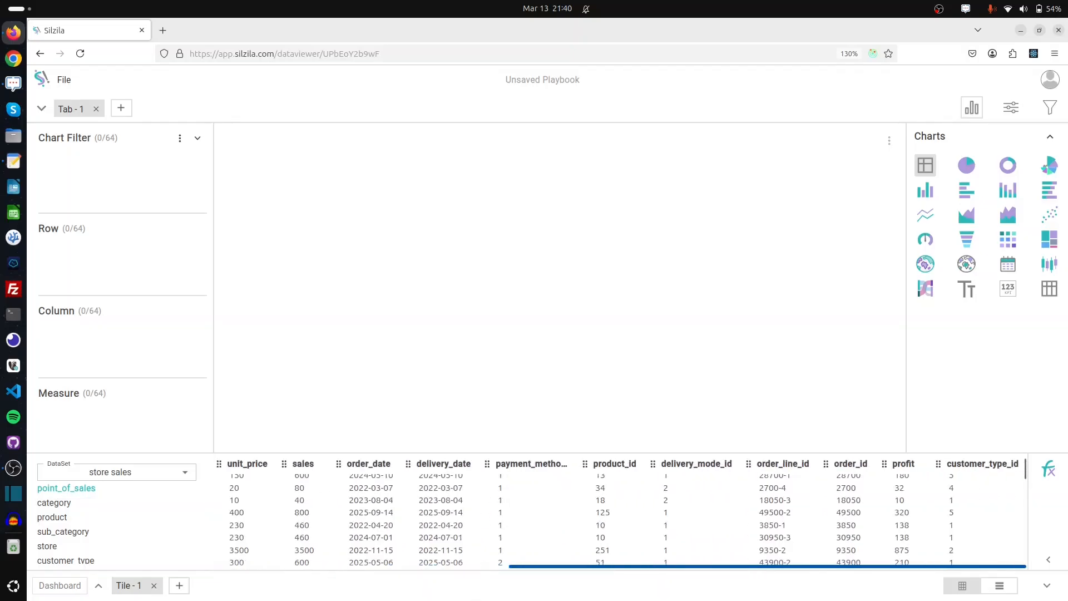
{"action": "scroll", "coordinate": [255, 565], "scroll_direction": "left", "scroll_amount": 5}
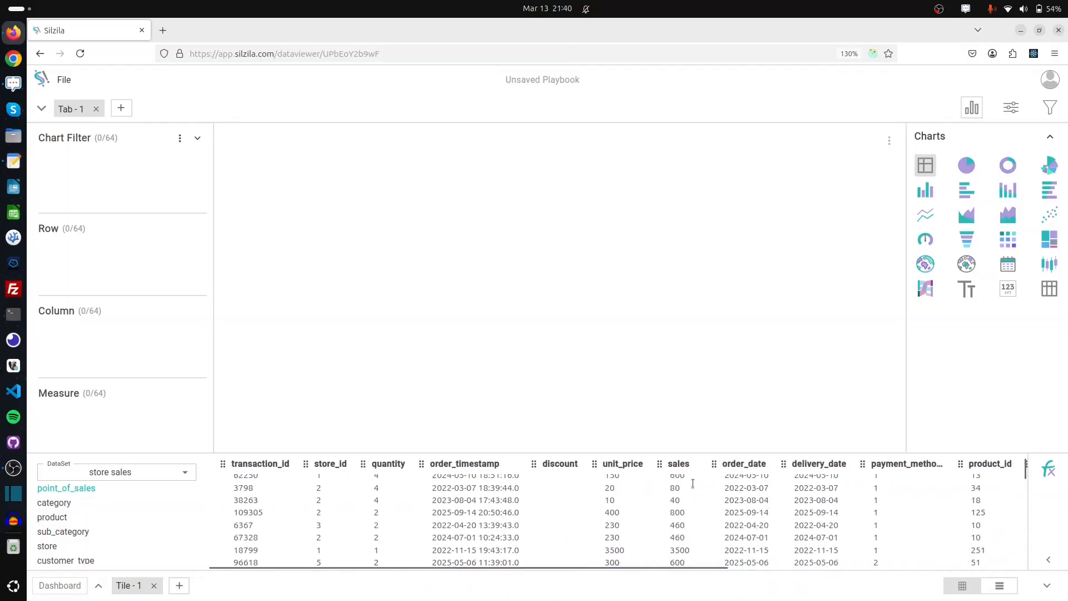
Toggle between the column-list and full-table views, preview category and product, then return to point_of_sales
{"action": "left_click", "coordinate": [1002, 587]}
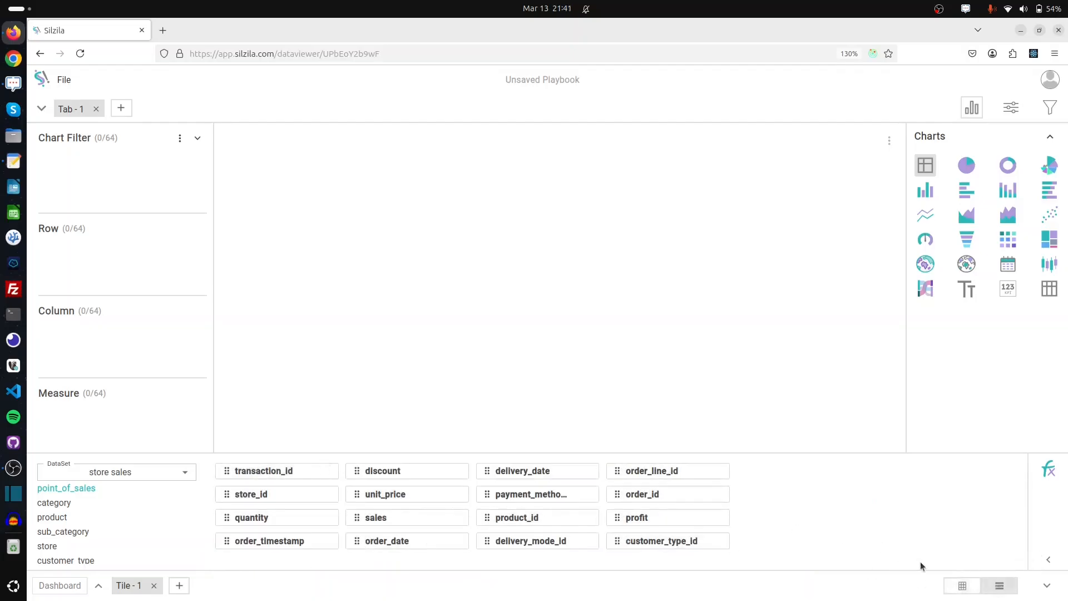
{"action": "left_click", "coordinate": [962, 587]}
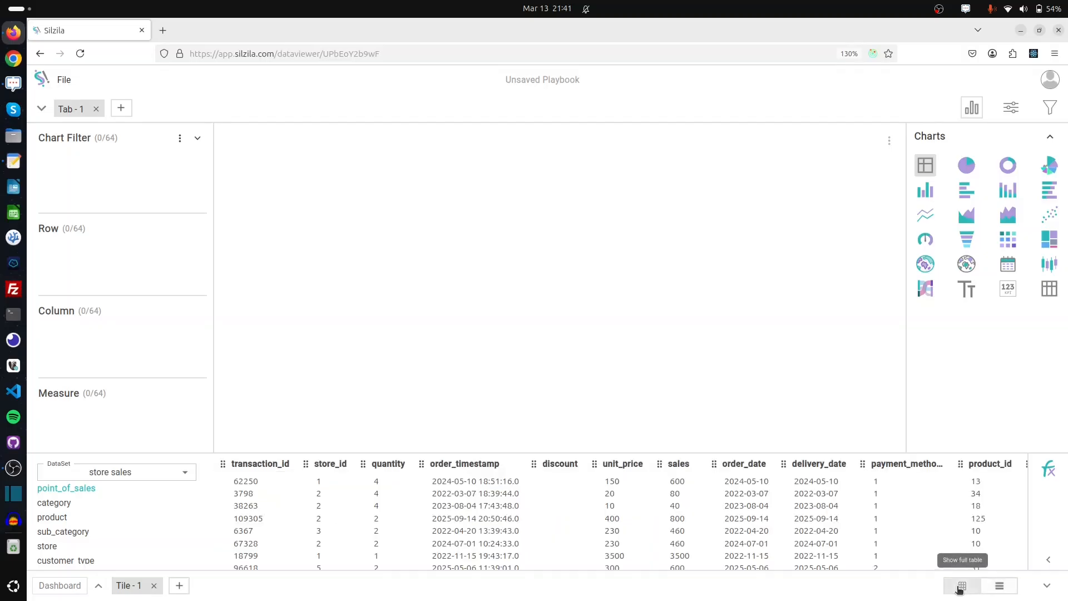
{"action": "left_click", "coordinate": [95, 504]}
{"action": "left_click", "coordinate": [72, 519]}
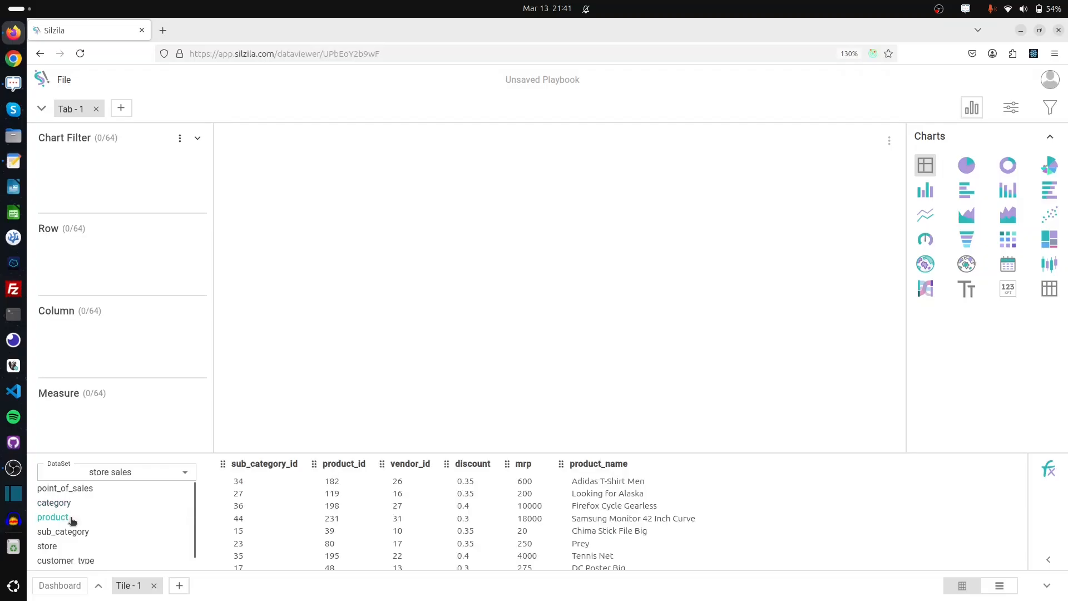
{"action": "left_click", "coordinate": [68, 490]}
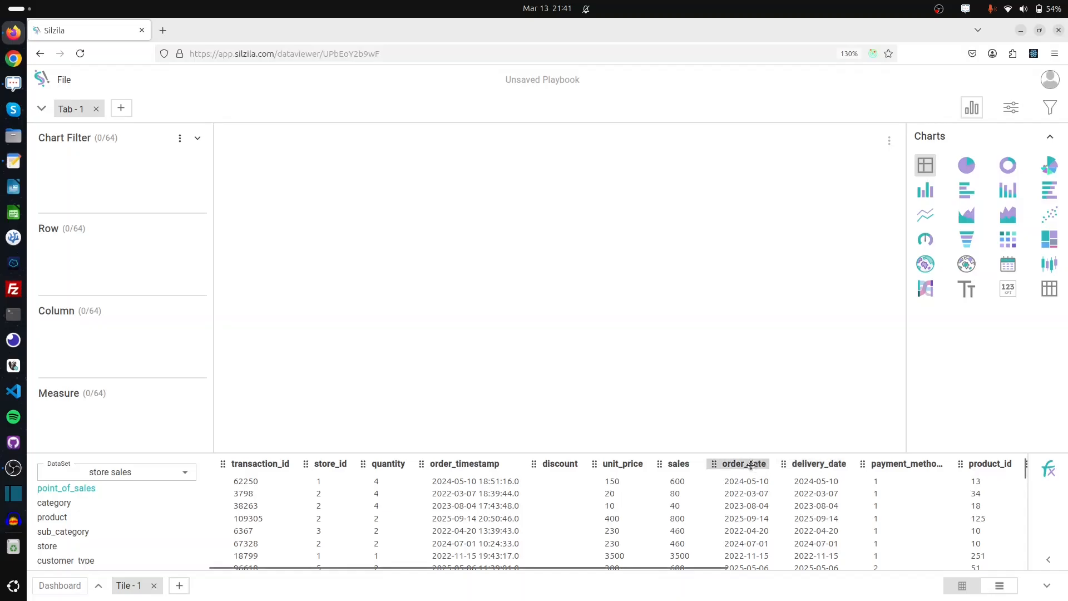
Put order_date in Rows grouped by Year Month and profit in Measures as Avg
{"action": "left_click_drag", "start_coordinate": [744, 463], "coordinate": [154, 269]}
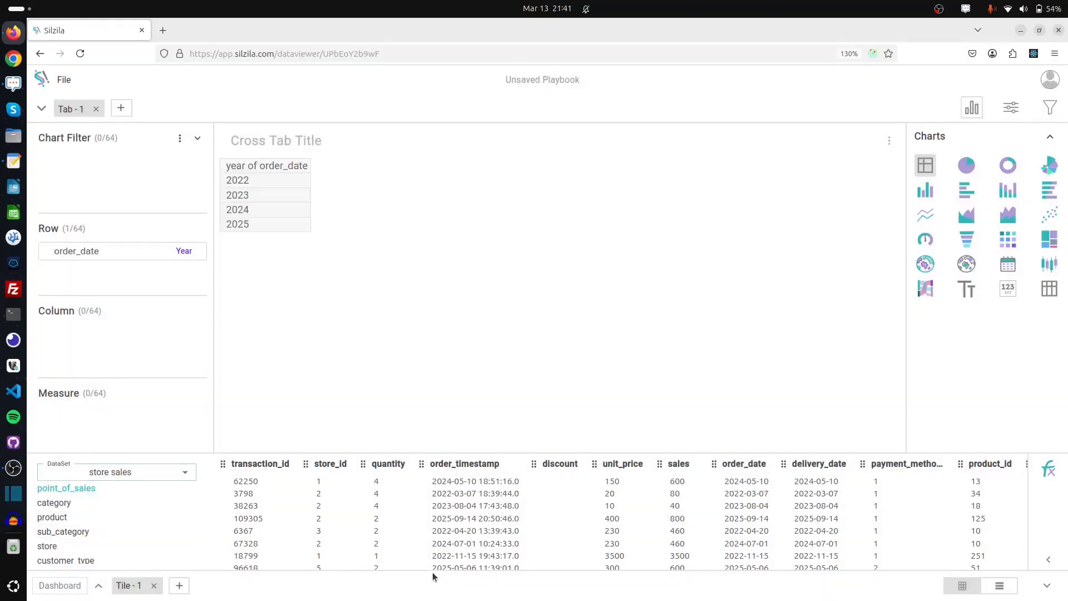
{"action": "left_click_drag", "start_coordinate": [449, 566], "coordinate": [807, 595]}
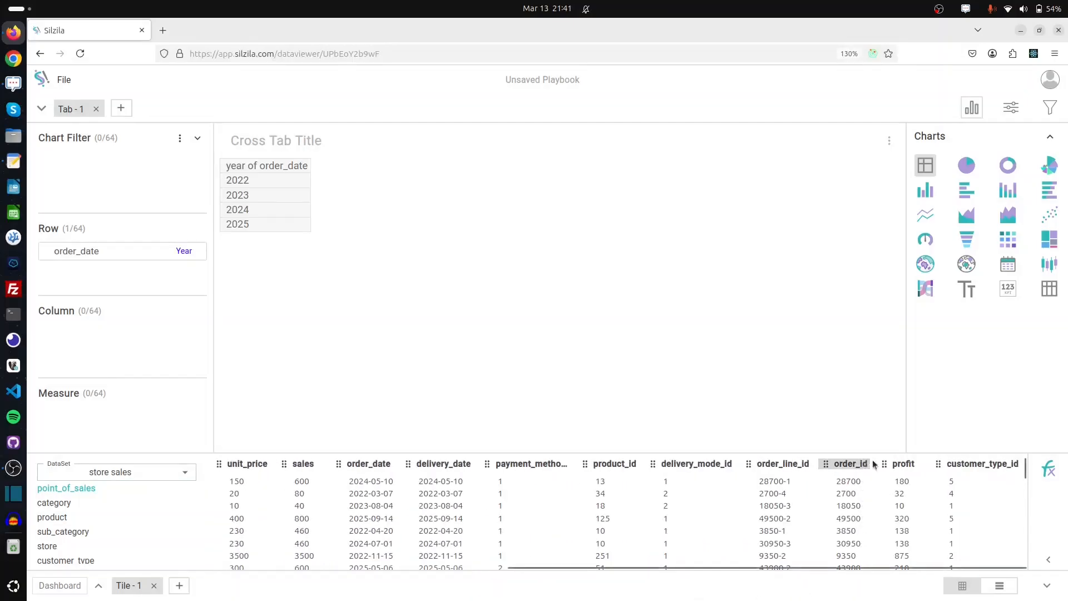
{"action": "left_click_drag", "start_coordinate": [908, 464], "coordinate": [163, 421]}
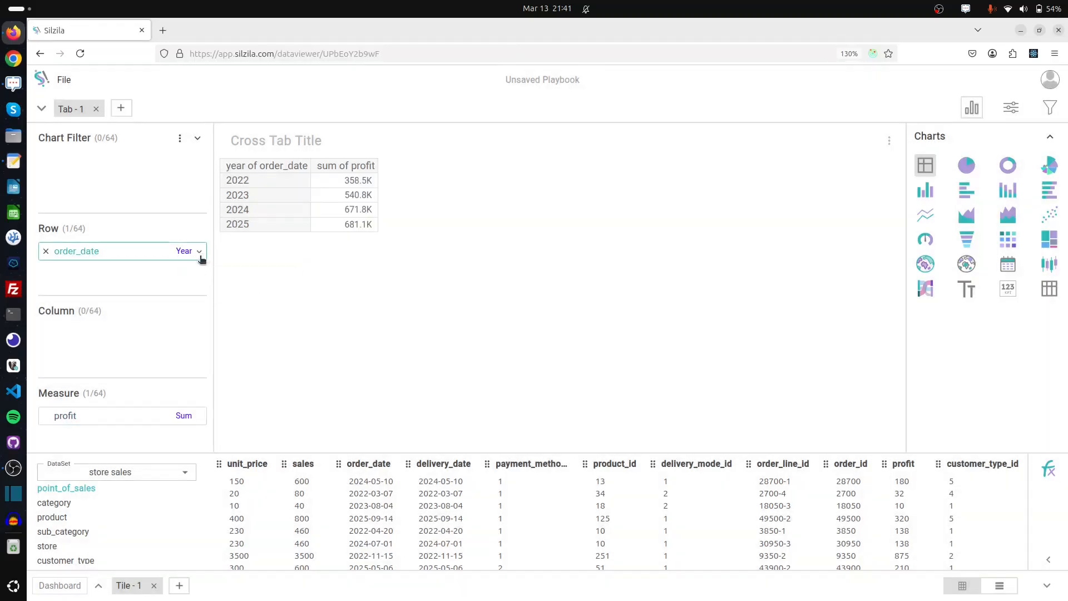
{"action": "left_click", "coordinate": [201, 256]}
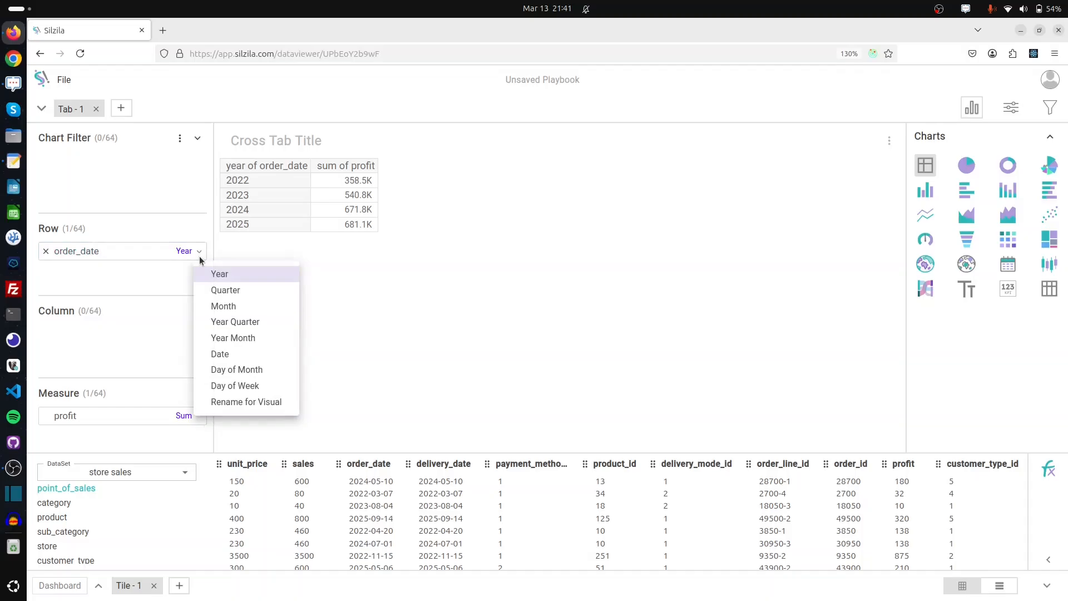
{"action": "left_click", "coordinate": [236, 339]}
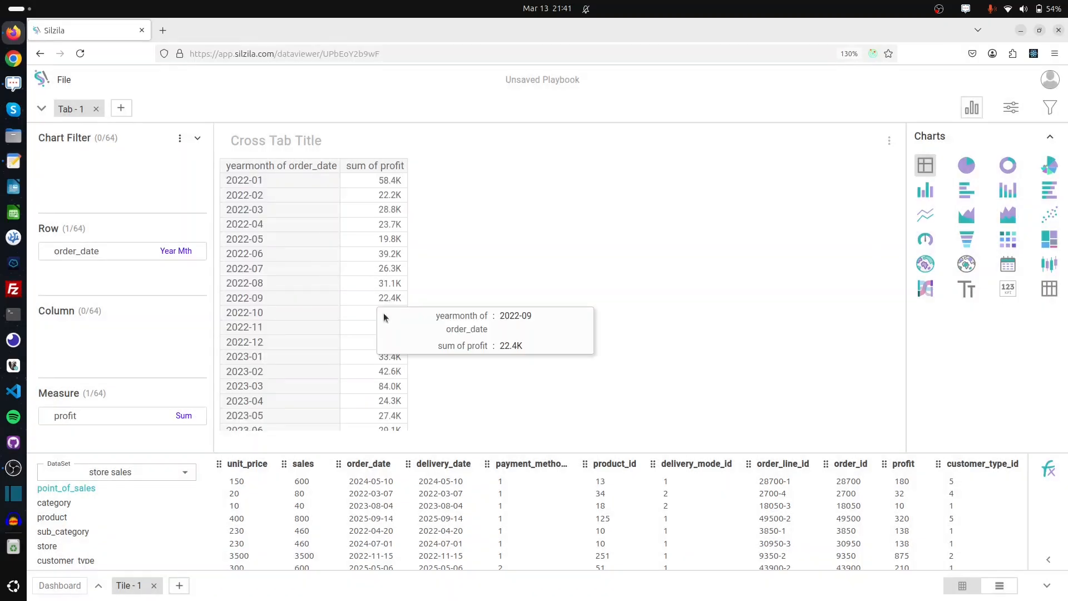
{"action": "left_click", "coordinate": [198, 416]}
{"action": "left_click", "coordinate": [218, 415]}
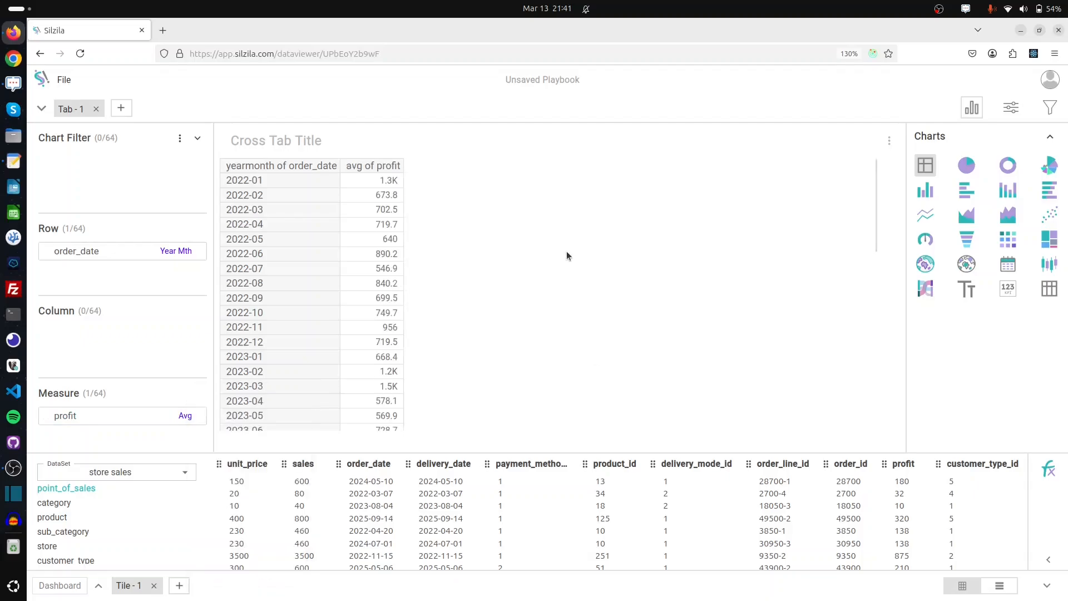
Change the crosstab to a Line chart and then to an Area chart
{"action": "scroll", "coordinate": [567, 250], "scroll_direction": "down", "scroll_amount": 8}
{"action": "scroll", "coordinate": [567, 250], "scroll_direction": "up", "scroll_amount": 8}
{"action": "left_click", "coordinate": [931, 222]}
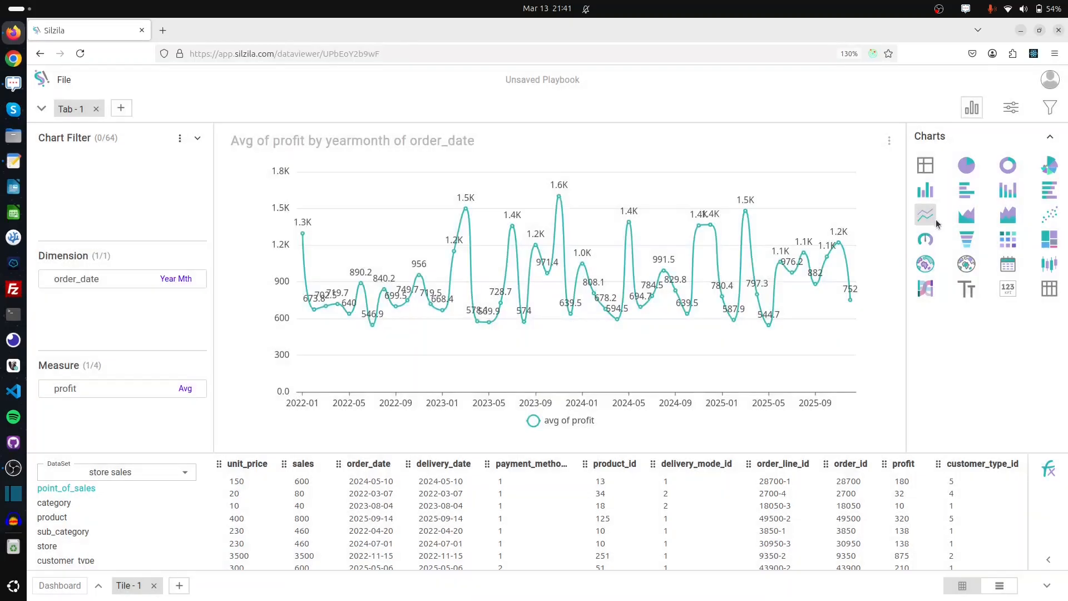
{"action": "left_click", "coordinate": [968, 219]}
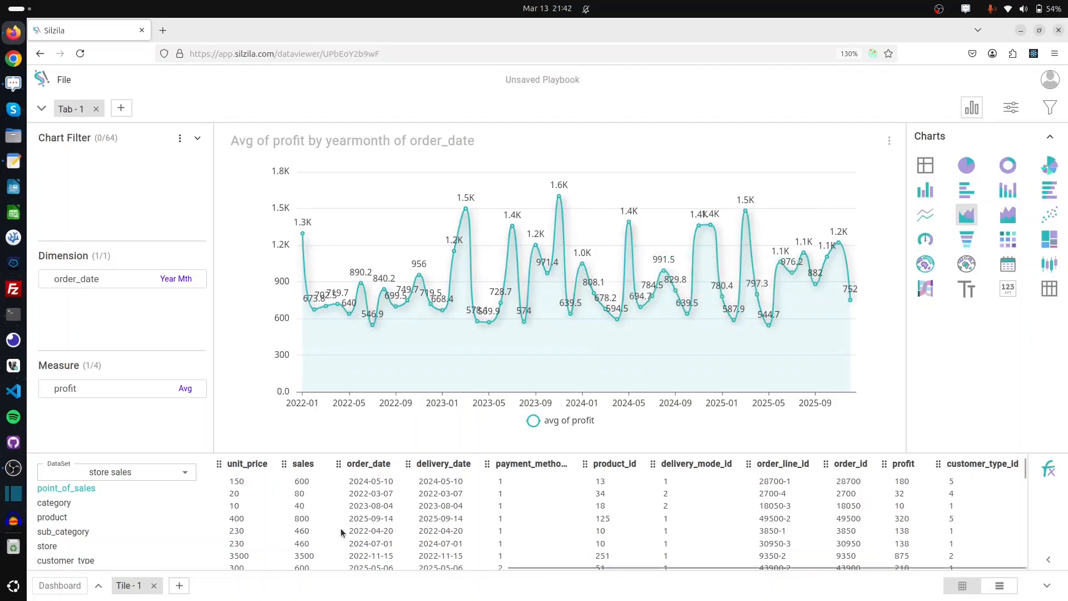
In new Tile 2, build a crosstab of summed sales with category rows and region columns, then add Tile 3
{"action": "left_click", "coordinate": [180, 587]}
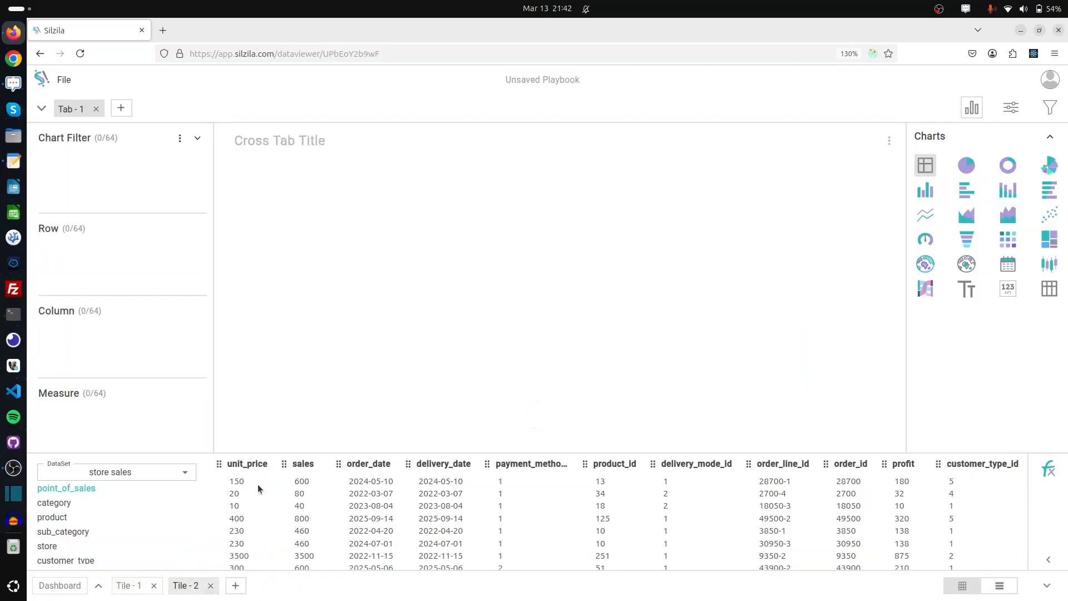
{"action": "left_click_drag", "start_coordinate": [303, 463], "coordinate": [89, 415]}
{"action": "left_click", "coordinate": [75, 504]}
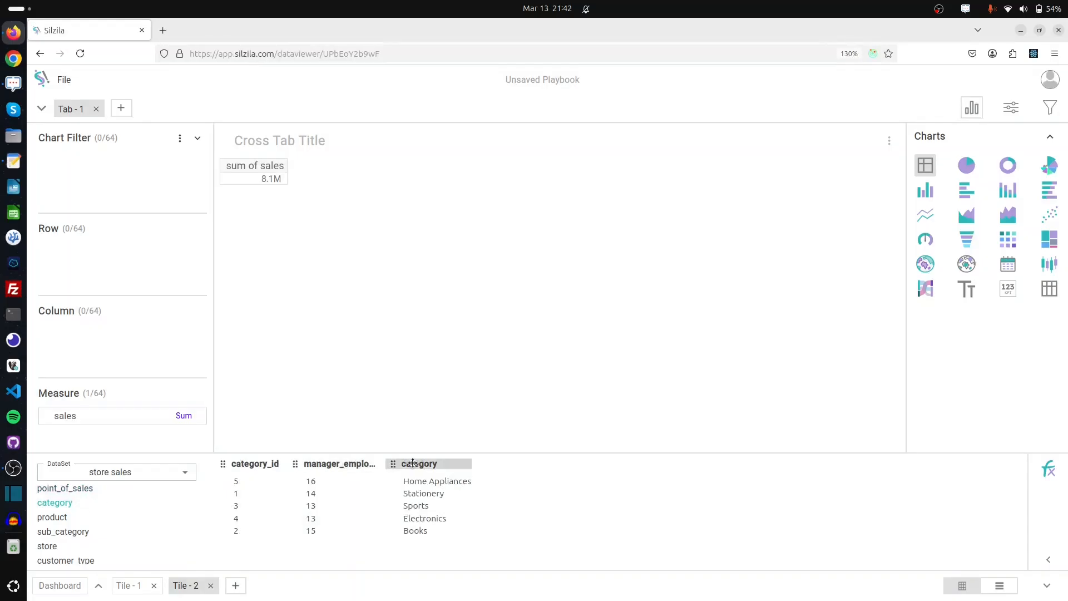
{"action": "left_click_drag", "start_coordinate": [413, 462], "coordinate": [111, 271]}
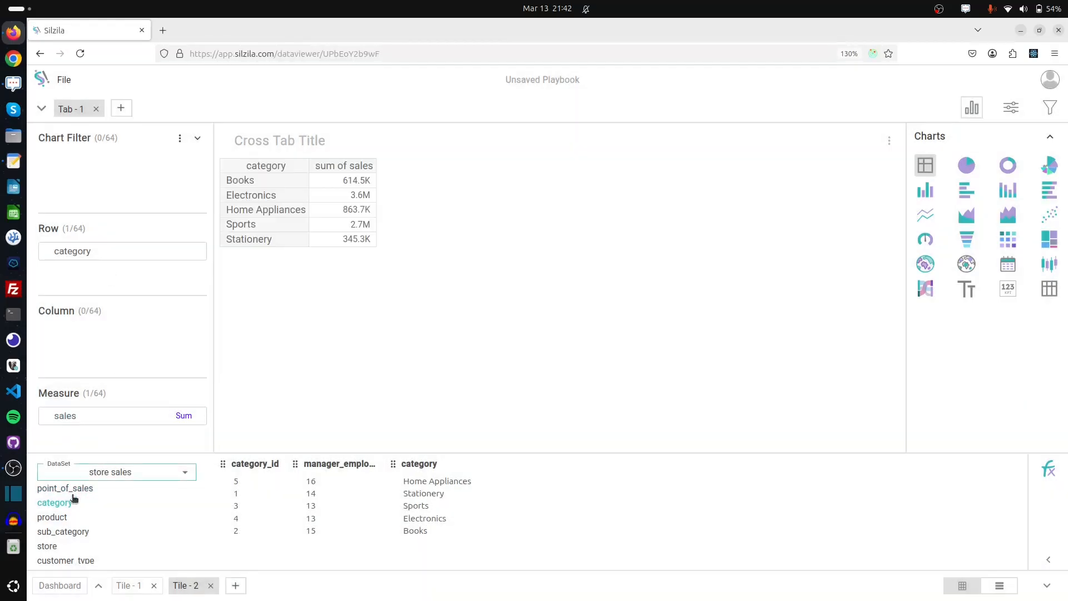
{"action": "left_click", "coordinate": [72, 547]}
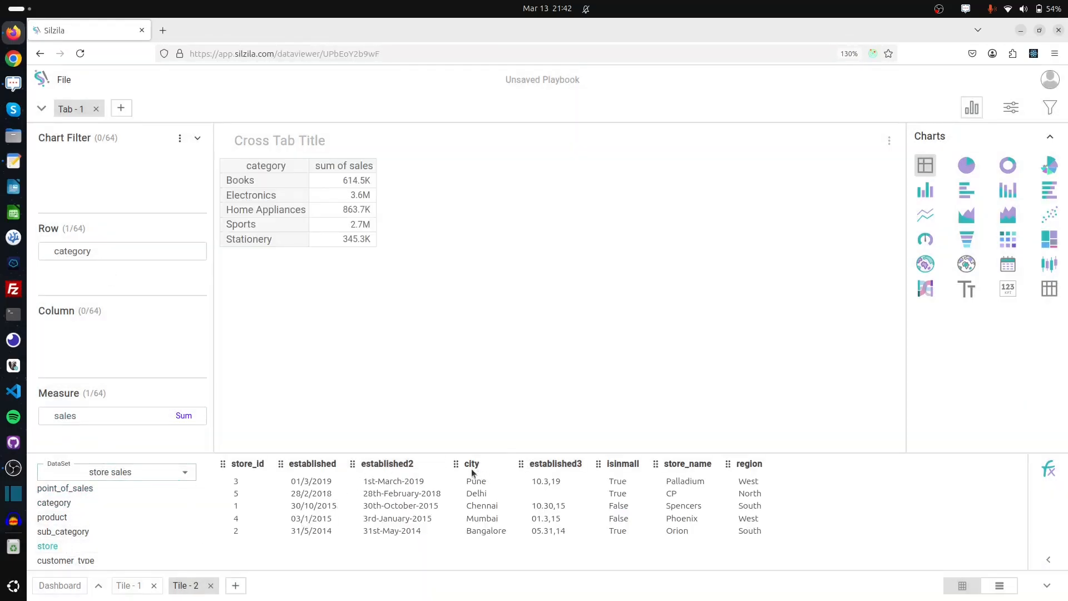
{"action": "left_click_drag", "start_coordinate": [749, 464], "coordinate": [122, 333]}
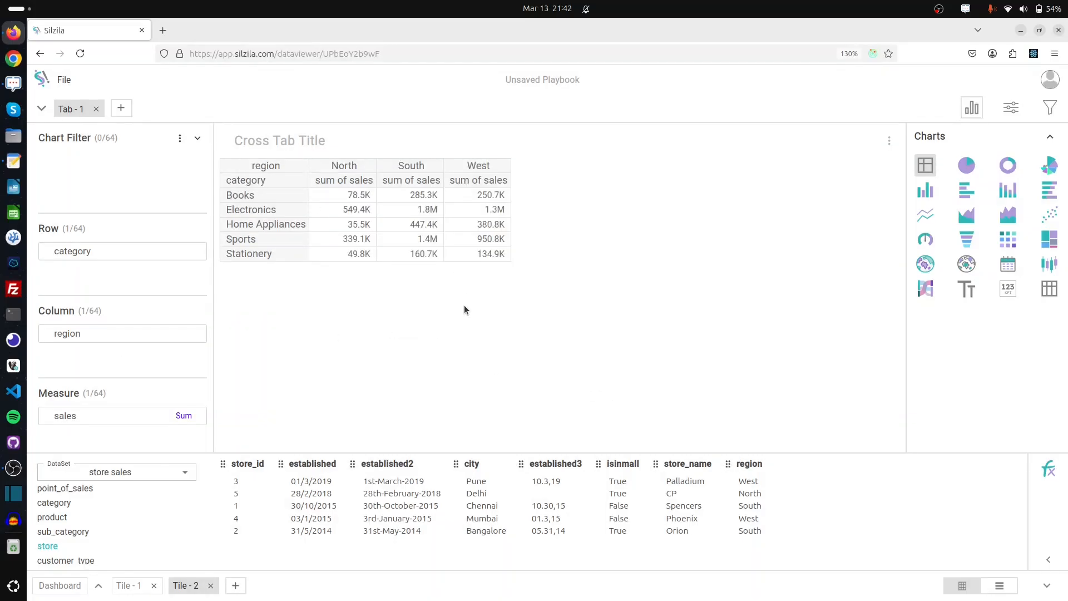
{"action": "left_click", "coordinate": [236, 586]}
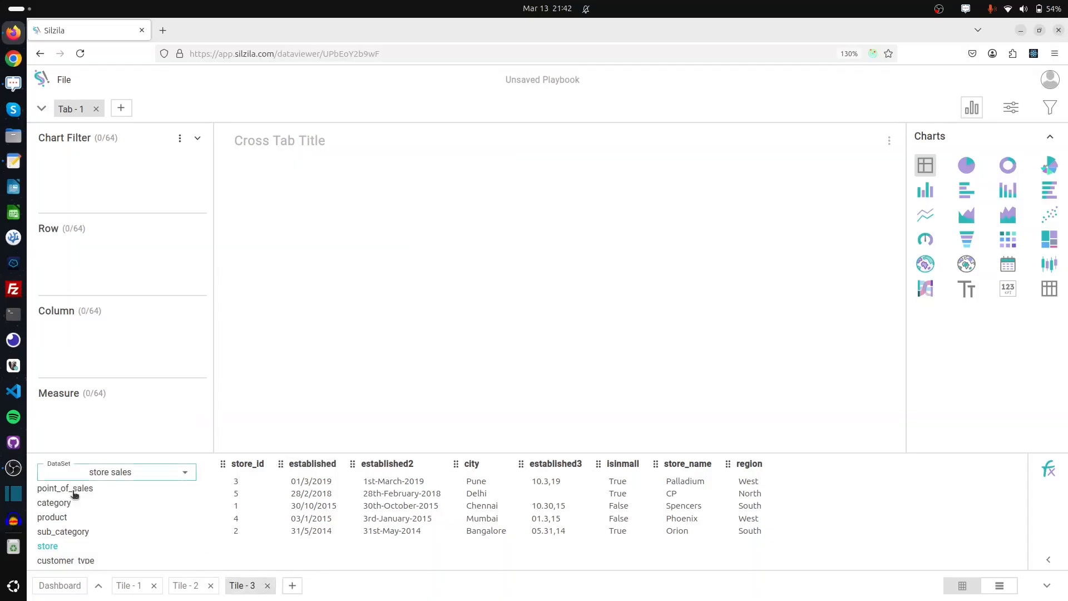
Make Tile 3 a donut chart of summed sales by customer_type, then add Tile 4
{"action": "scroll", "coordinate": [88, 523], "scroll_direction": "down", "scroll_amount": 1}
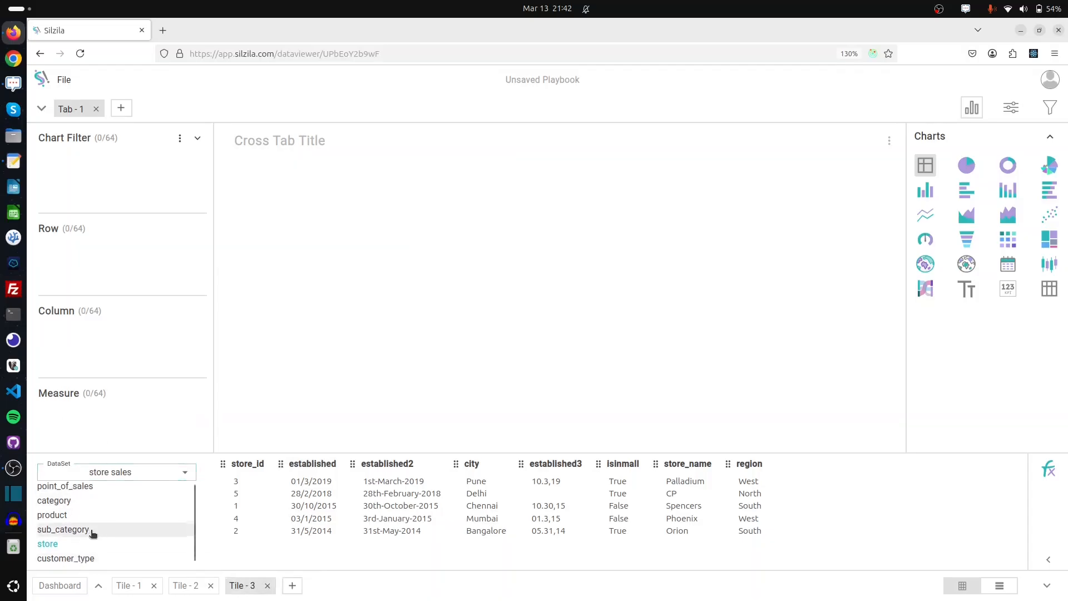
{"action": "left_click", "coordinate": [1007, 165]}
{"action": "left_click_drag", "start_coordinate": [324, 463], "coordinate": [122, 278]}
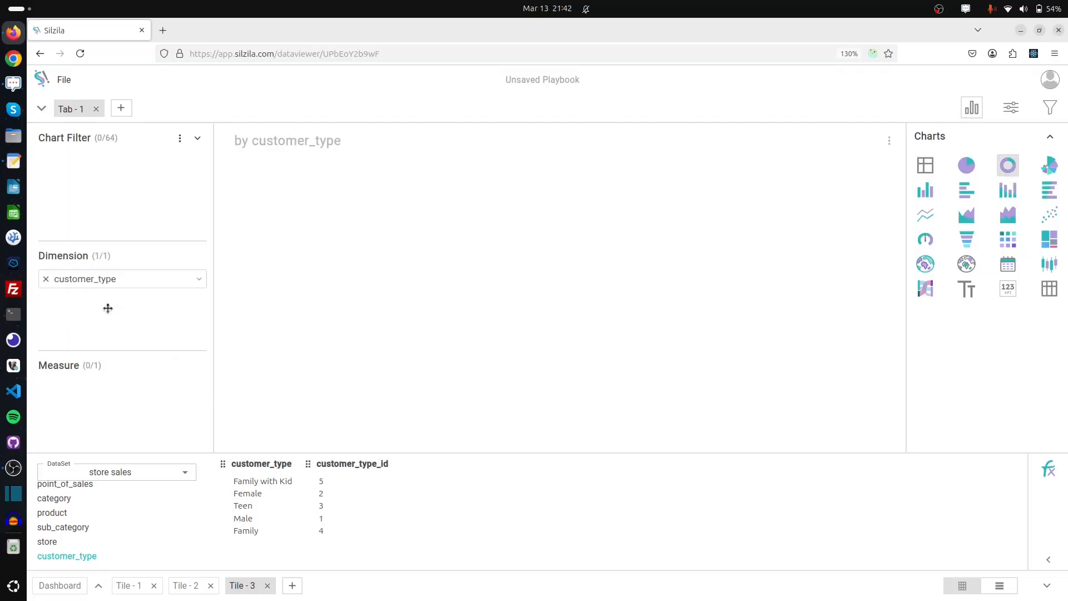
{"action": "scroll", "coordinate": [79, 488], "scroll_direction": "up", "scroll_amount": 1}
{"action": "left_click", "coordinate": [79, 488]}
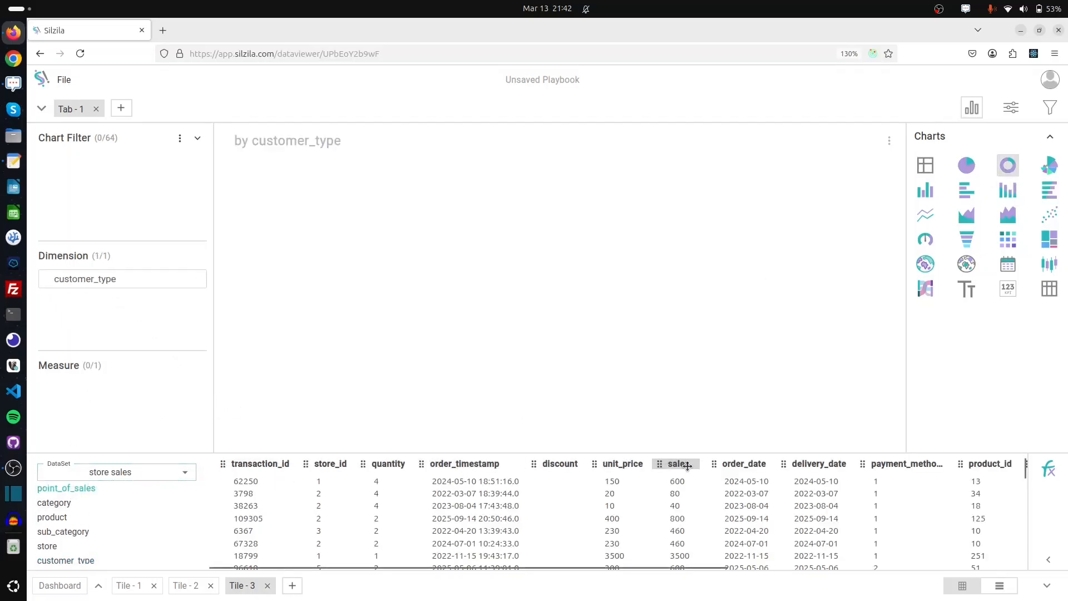
{"action": "left_click_drag", "start_coordinate": [678, 463], "coordinate": [172, 410]}
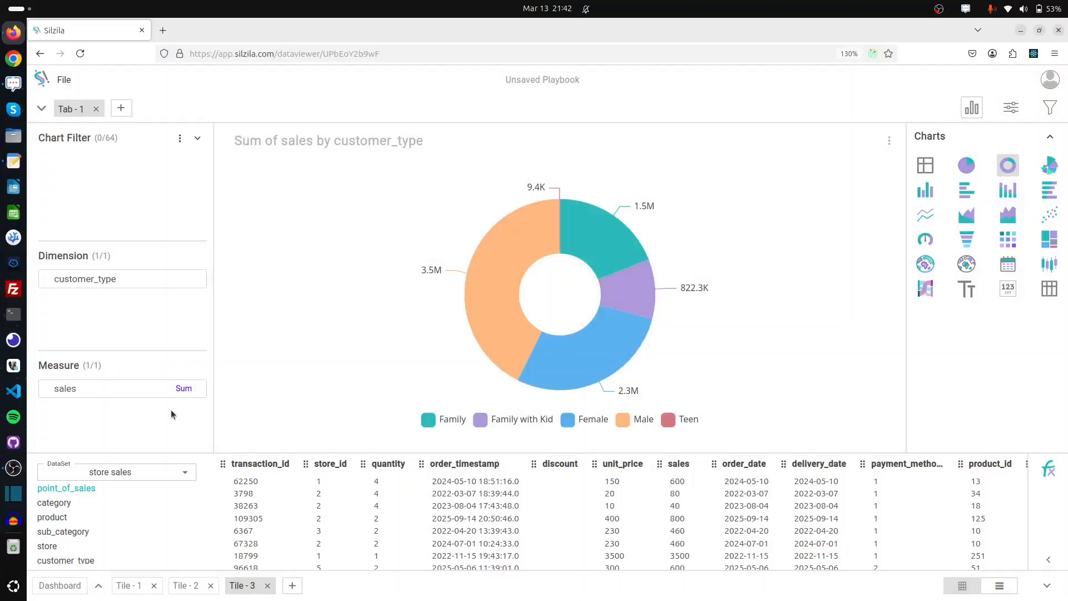
{"action": "left_click", "coordinate": [292, 585]}
{"action": "left_click", "coordinate": [202, 504]}
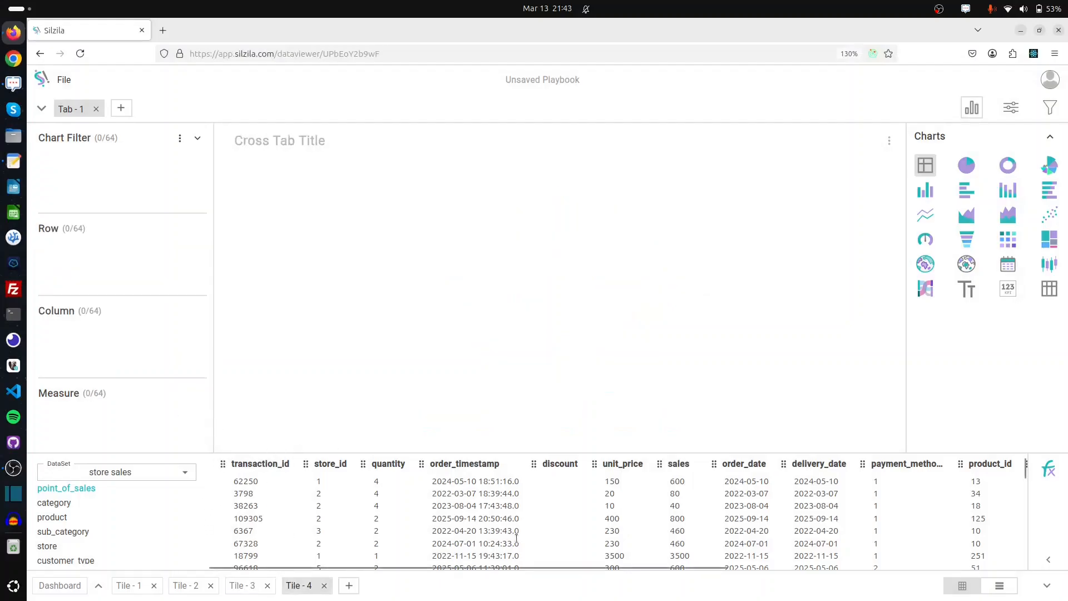
Make Tile 4 a gauge of summed quantity and rename its visual label from 'sum of quantity' to 'quantity'
{"action": "left_click", "coordinate": [926, 241]}
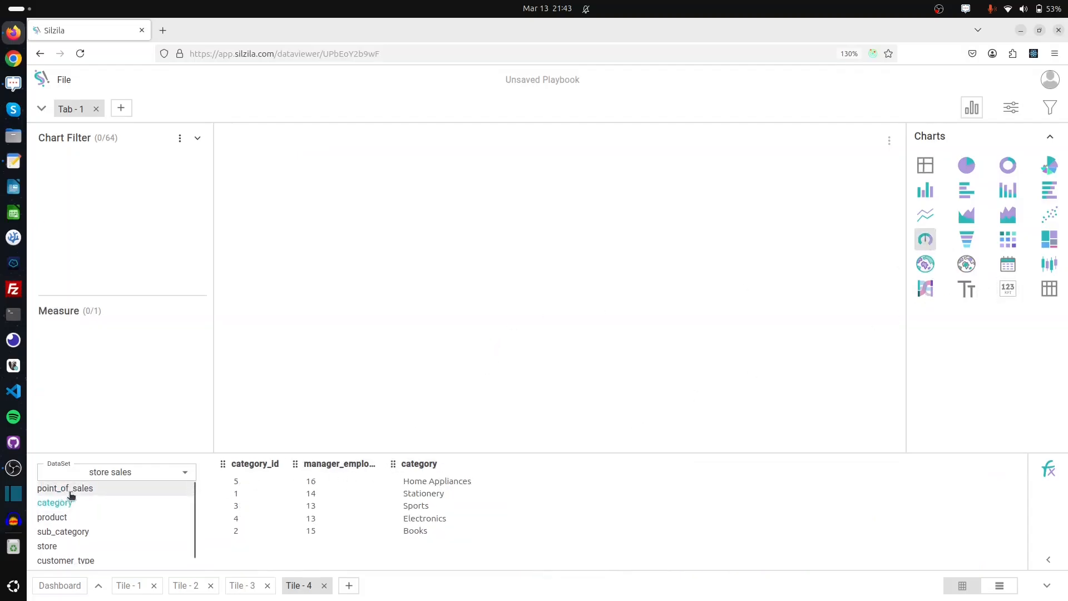
{"action": "left_click", "coordinate": [71, 493]}
{"action": "left_click_drag", "start_coordinate": [362, 463], "coordinate": [141, 370]}
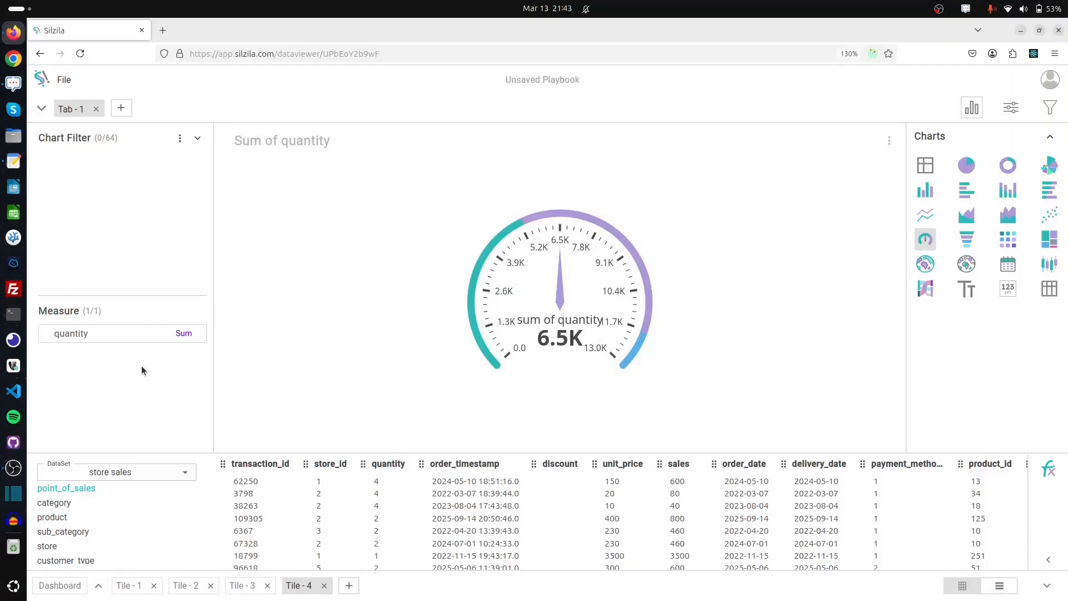
{"action": "left_click", "coordinate": [199, 334]}
{"action": "left_click", "coordinate": [247, 516]}
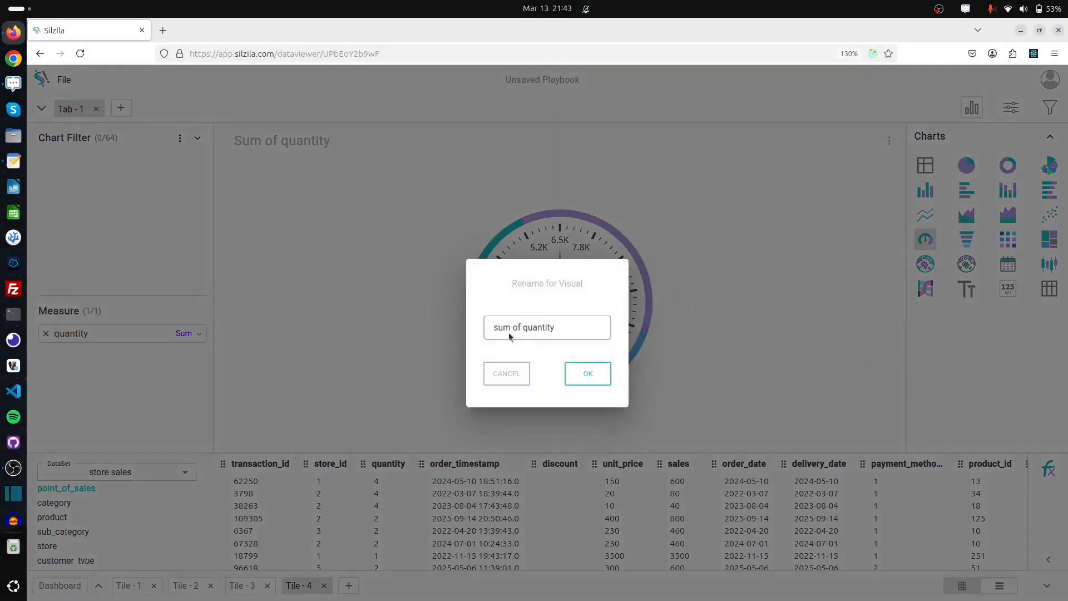
{"action": "left_click_drag", "start_coordinate": [521, 328], "coordinate": [467, 329]}
{"action": "key", "text": "BackSpace"}
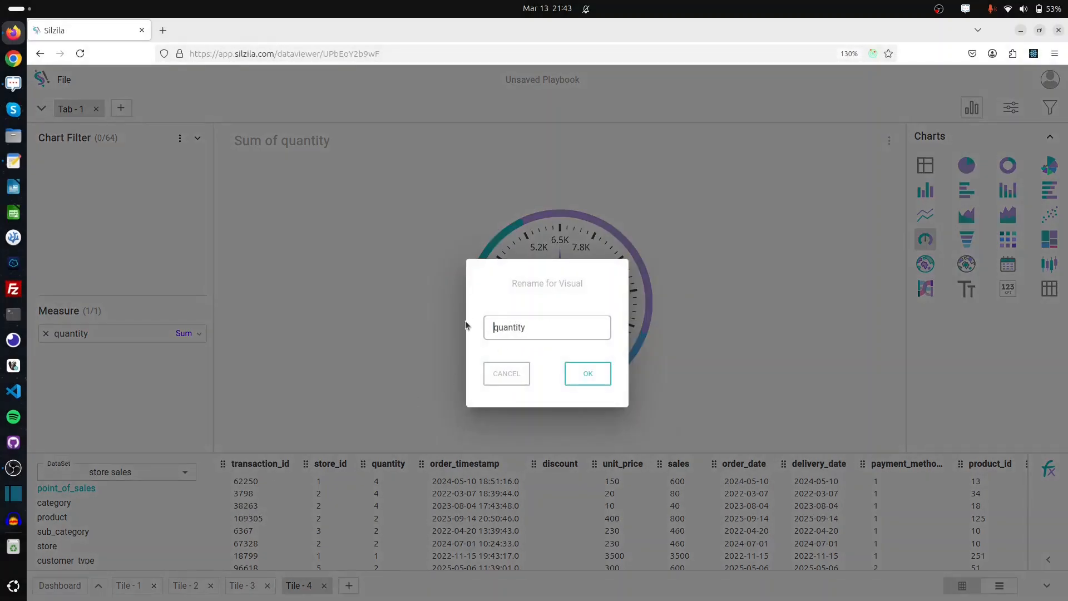
{"action": "left_click", "coordinate": [588, 374]}
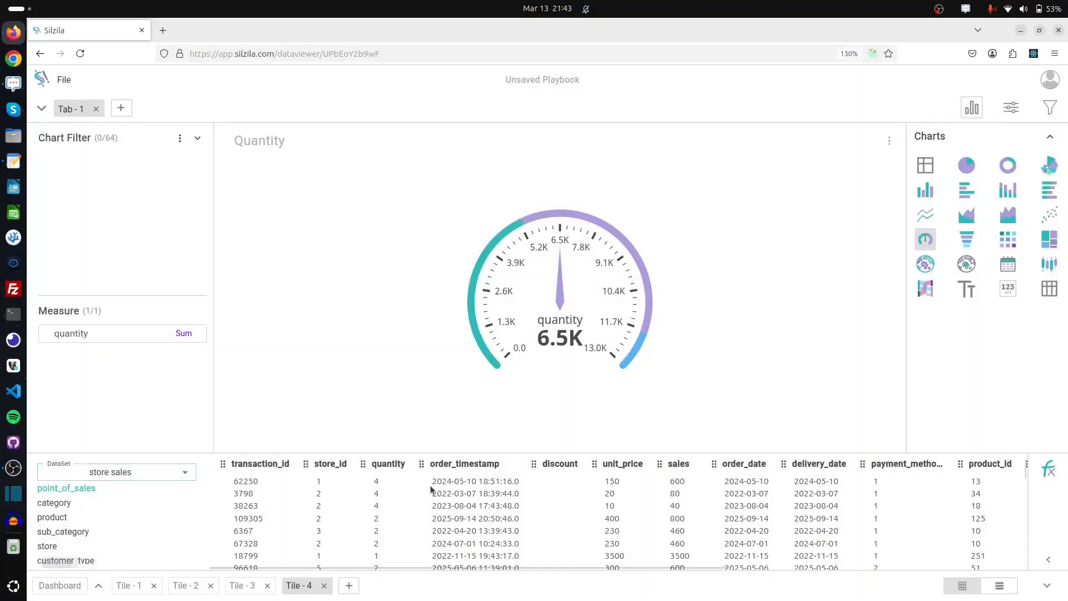
Add the store table's region column as a report filter
{"action": "left_click", "coordinate": [1055, 108]}
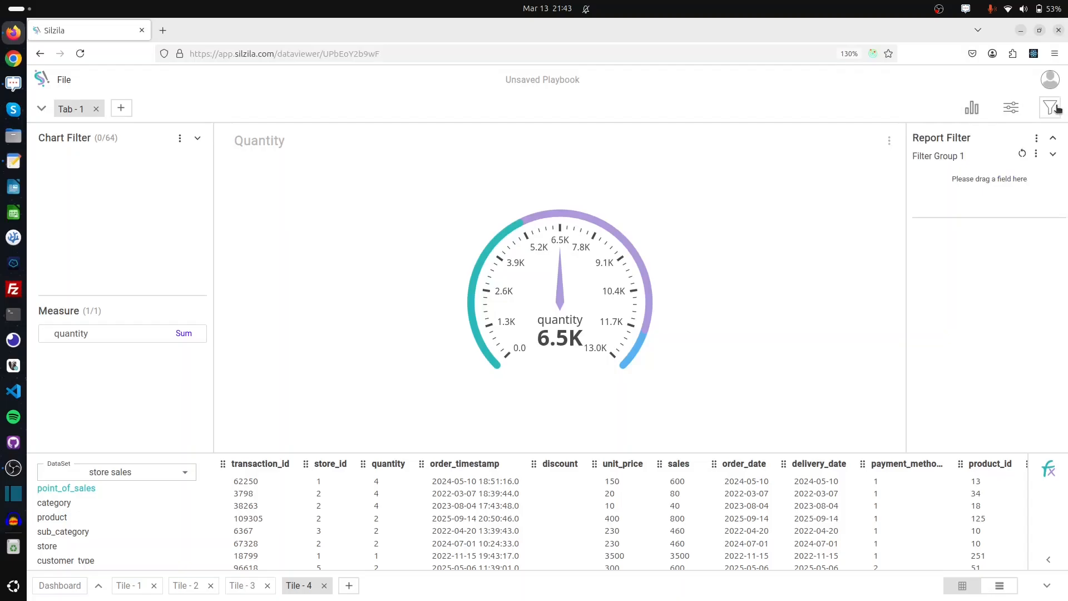
{"action": "left_click", "coordinate": [53, 545]}
{"action": "left_click_drag", "start_coordinate": [746, 463], "coordinate": [956, 184]}
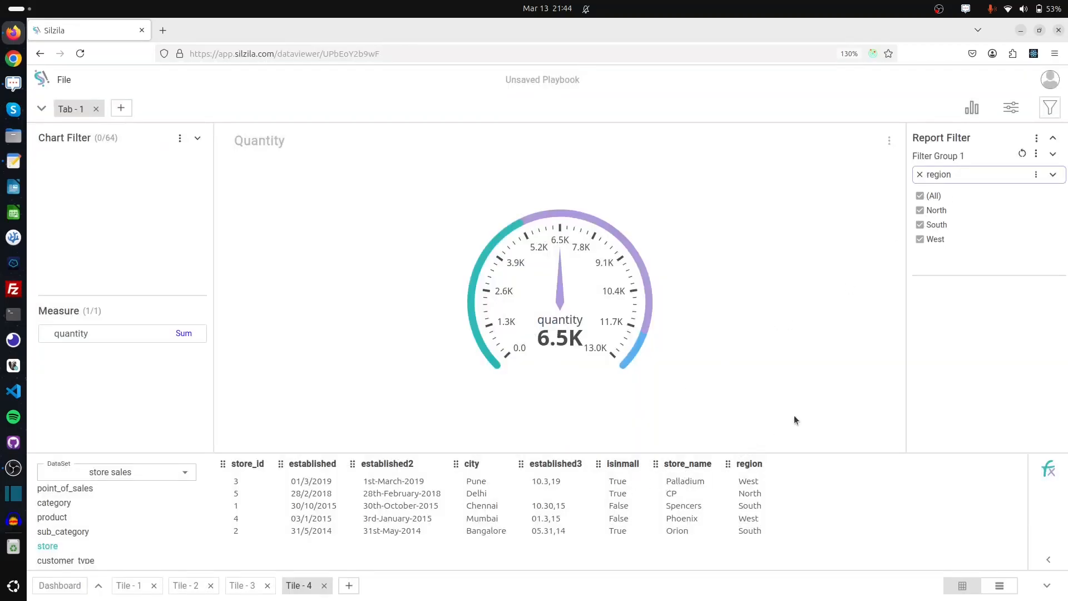
Turn the quantity gauge into a KPI card and switch to the Dashboard
{"action": "left_click", "coordinate": [972, 107]}
{"action": "left_click", "coordinate": [1008, 286]}
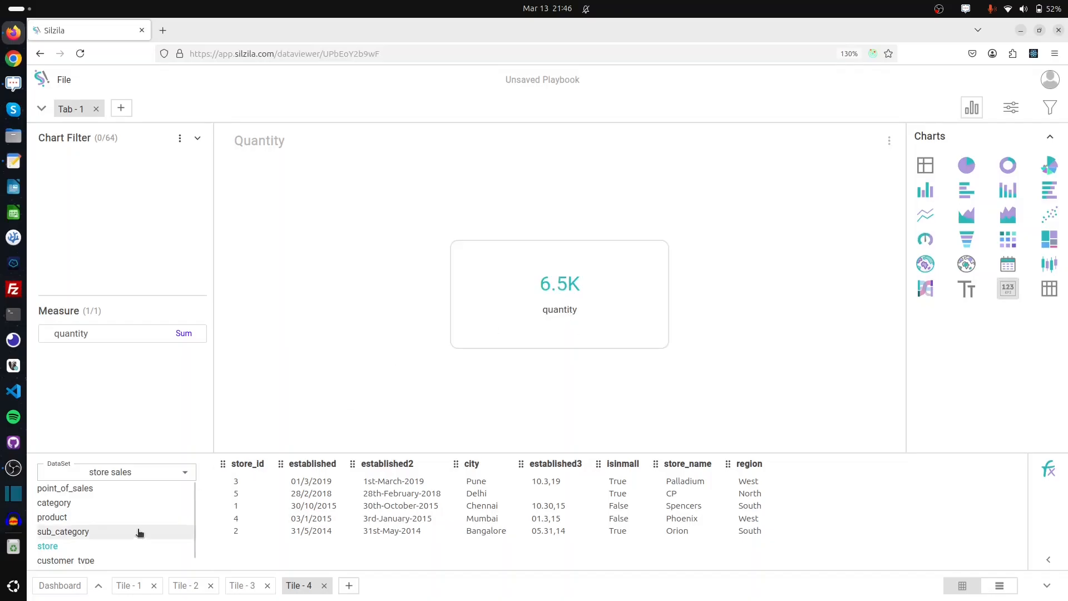
{"action": "left_click", "coordinate": [60, 586]}
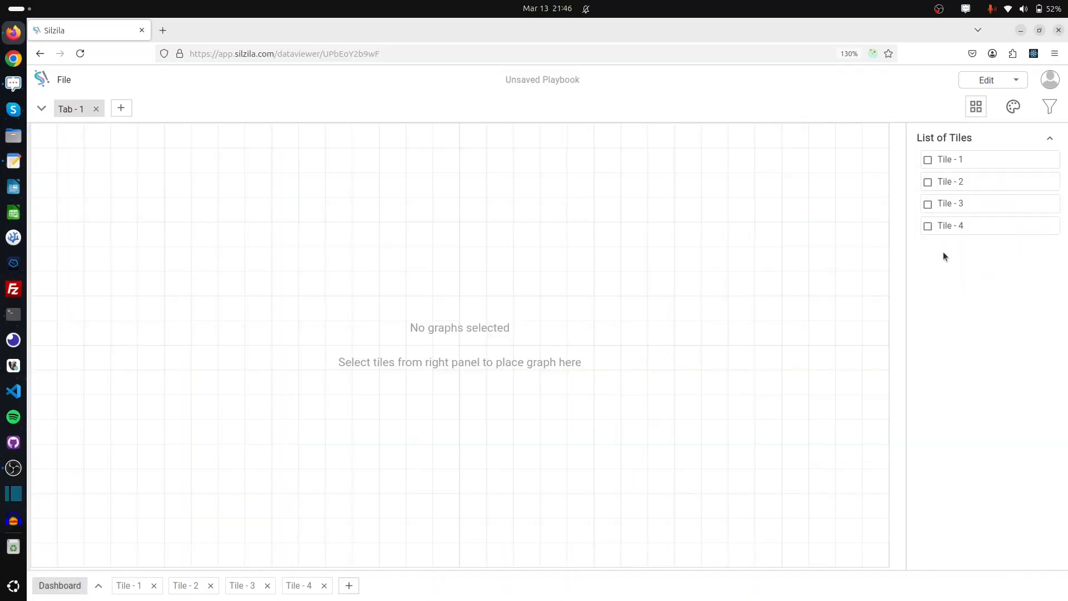
Add Tile - 1's profit chart to the dashboard's top-left and widen it across the page
{"action": "left_click", "coordinate": [928, 160]}
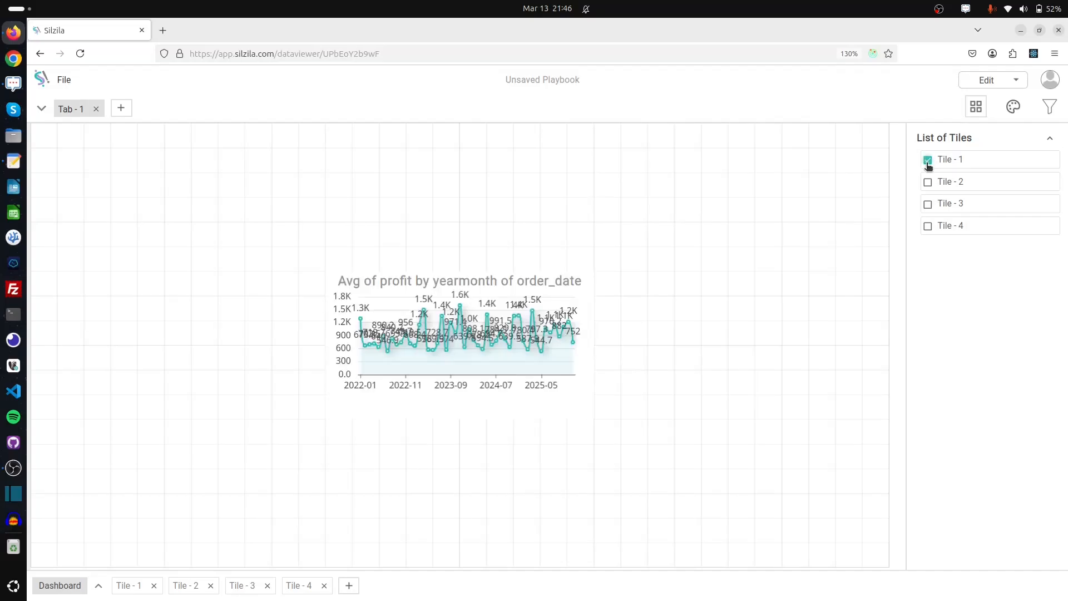
{"action": "left_click_drag", "start_coordinate": [481, 278], "coordinate": [112, 85]}
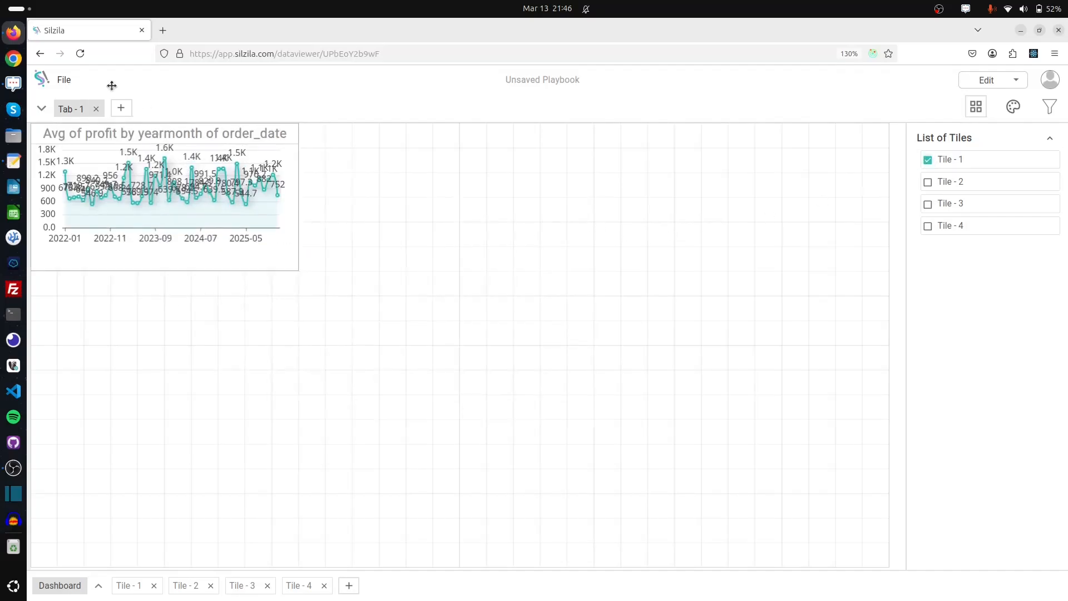
{"action": "left_click_drag", "start_coordinate": [291, 271], "coordinate": [906, 382]}
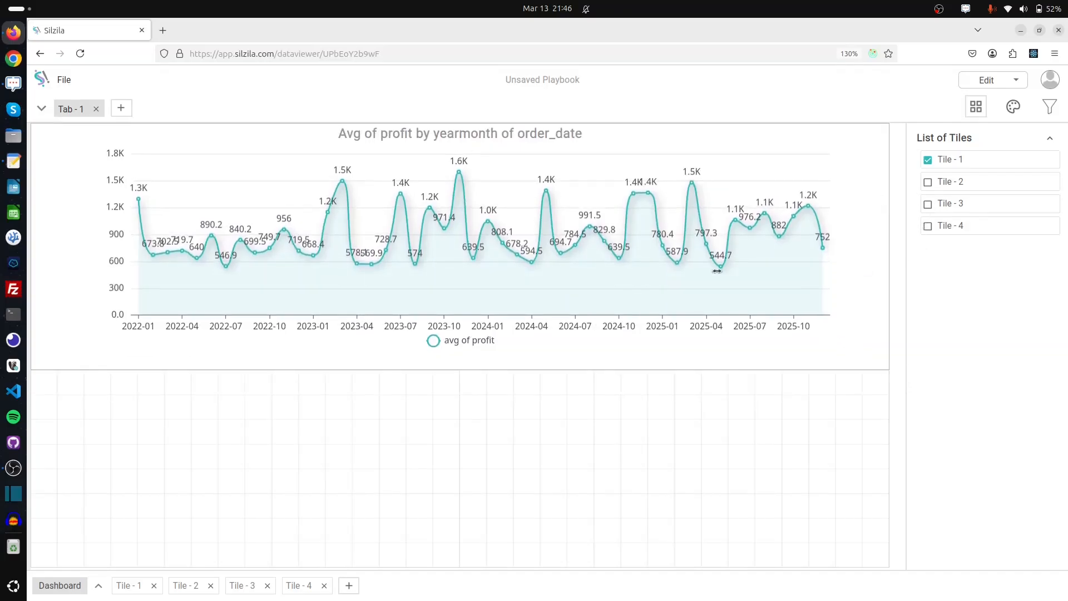
Set Tile 1's chart margins to Left 0% and Right 2%, then return to the dashboard
{"action": "left_click", "coordinate": [128, 588]}
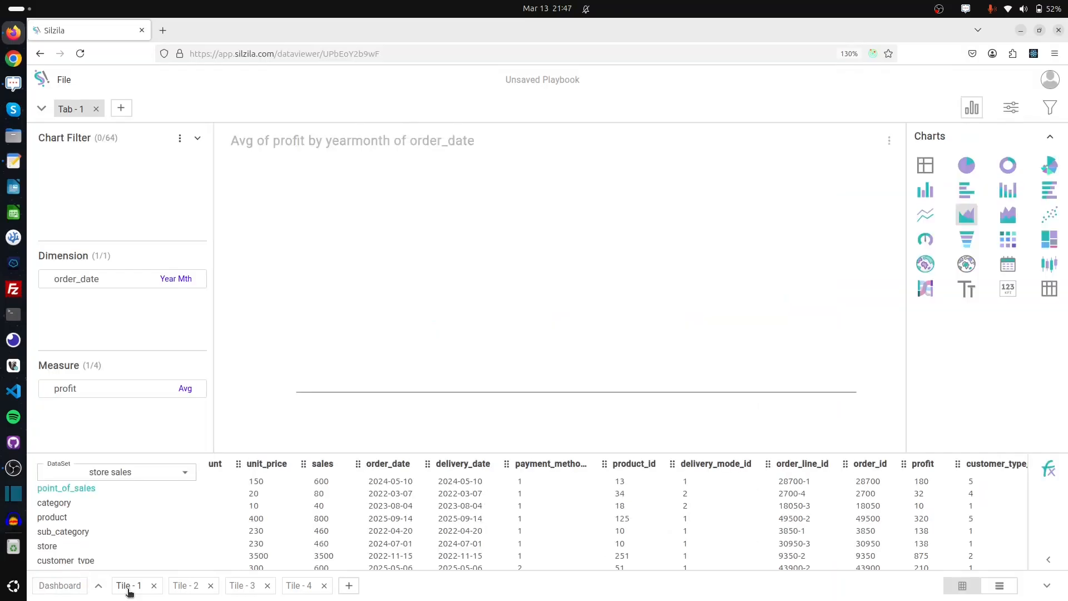
{"action": "left_click", "coordinate": [1017, 107]}
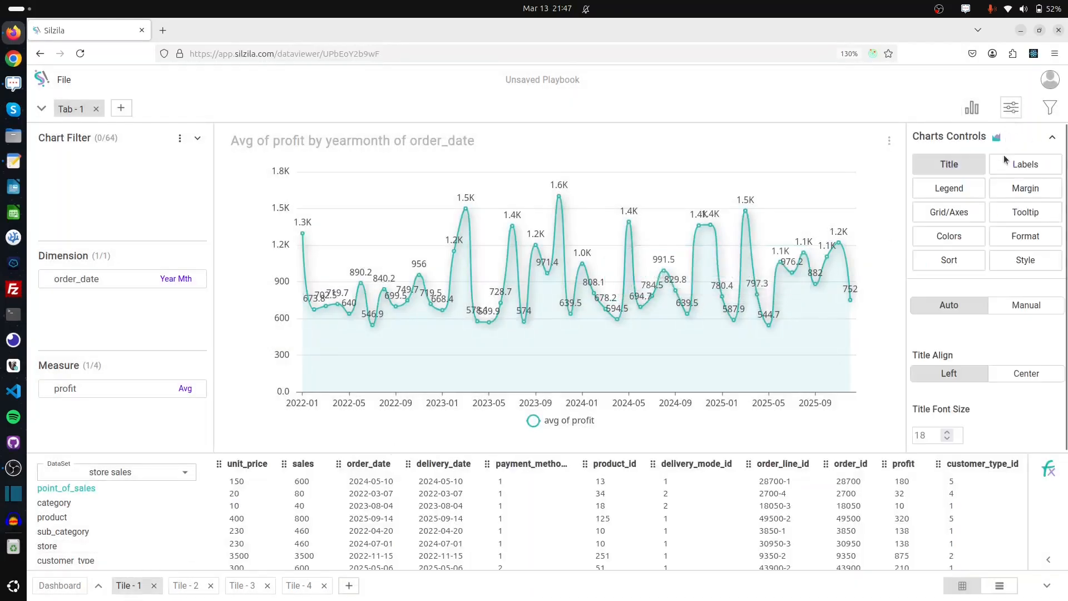
{"action": "left_click", "coordinate": [1027, 198]}
{"action": "scroll", "coordinate": [967, 356], "scroll_direction": "down", "scroll_amount": 1}
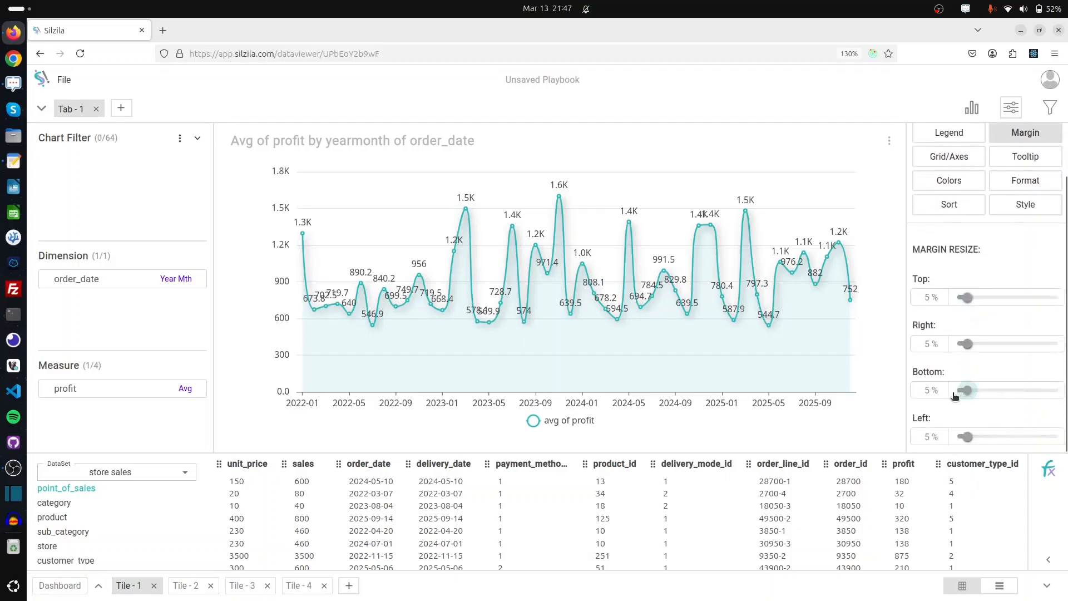
{"action": "left_click_drag", "start_coordinate": [967, 438], "coordinate": [957, 436]}
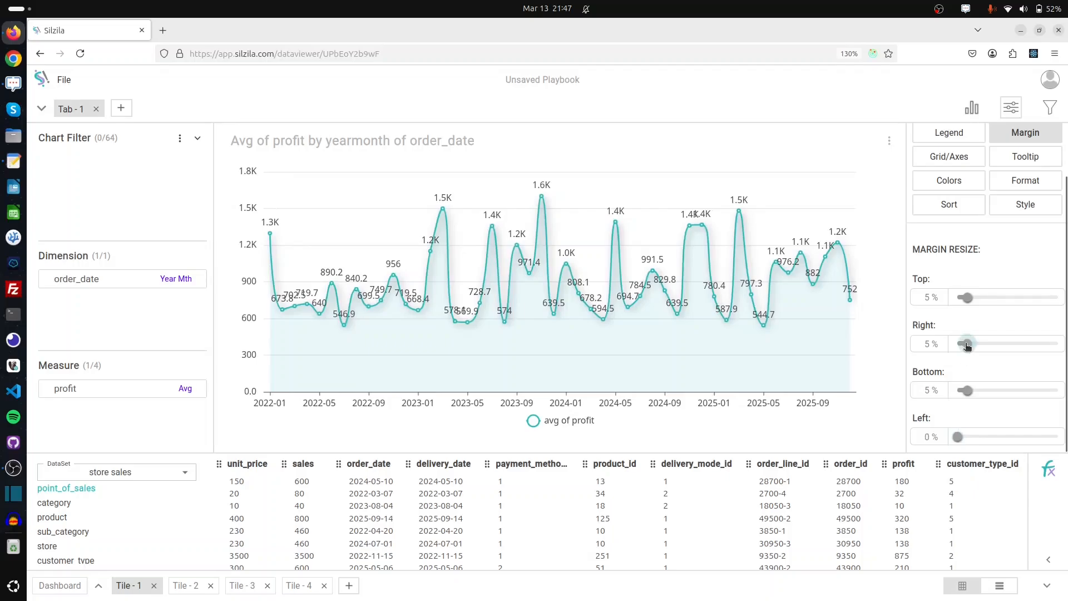
{"action": "left_click_drag", "start_coordinate": [967, 345], "coordinate": [961, 344]}
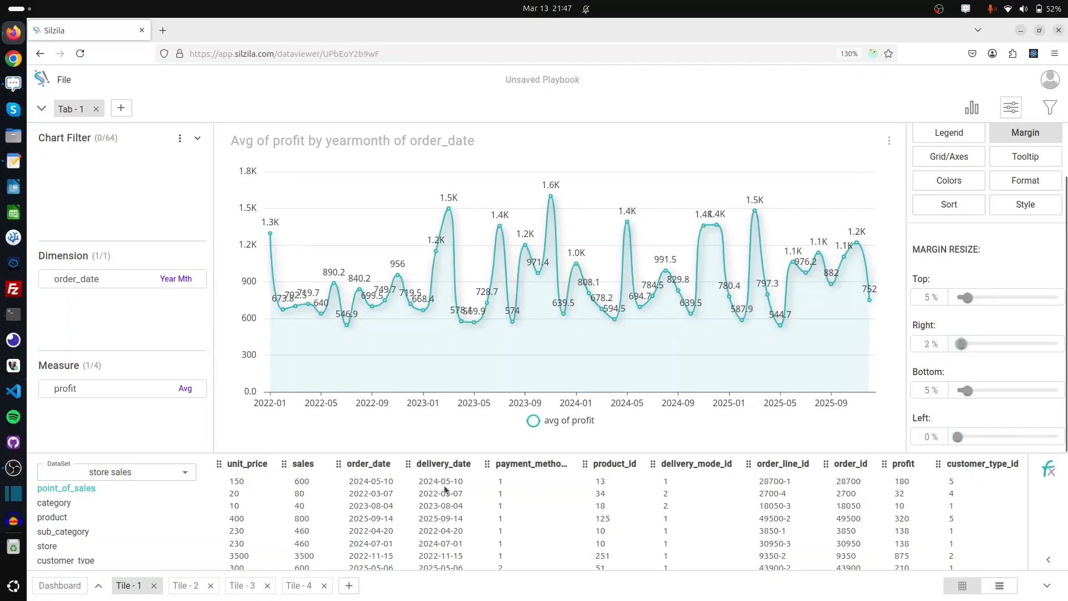
{"action": "left_click", "coordinate": [55, 586]}
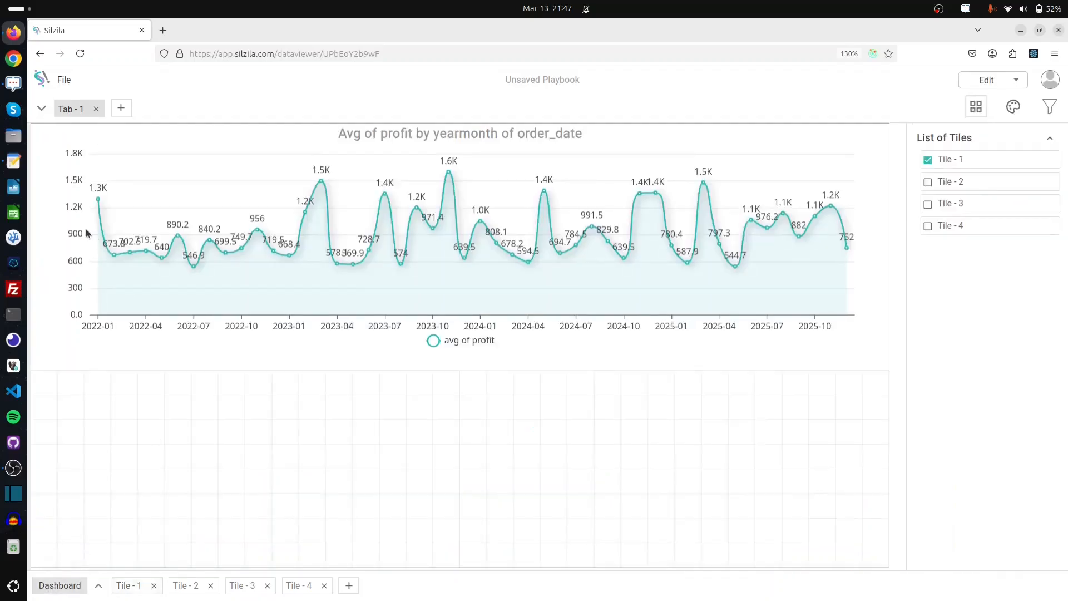
Check Tiles 2, 3 and 4, then move and resize the crosstab, donut and KPI into one row
{"action": "left_click", "coordinate": [928, 183]}
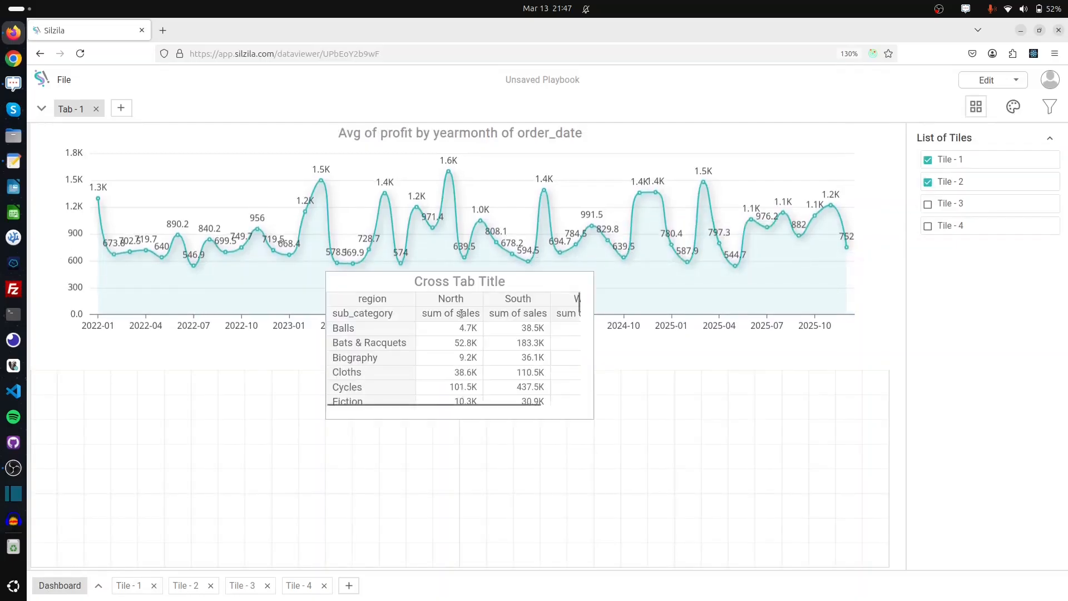
{"action": "left_click_drag", "start_coordinate": [396, 307], "coordinate": [106, 379]}
{"action": "left_click_drag", "start_coordinate": [296, 515], "coordinate": [344, 576]}
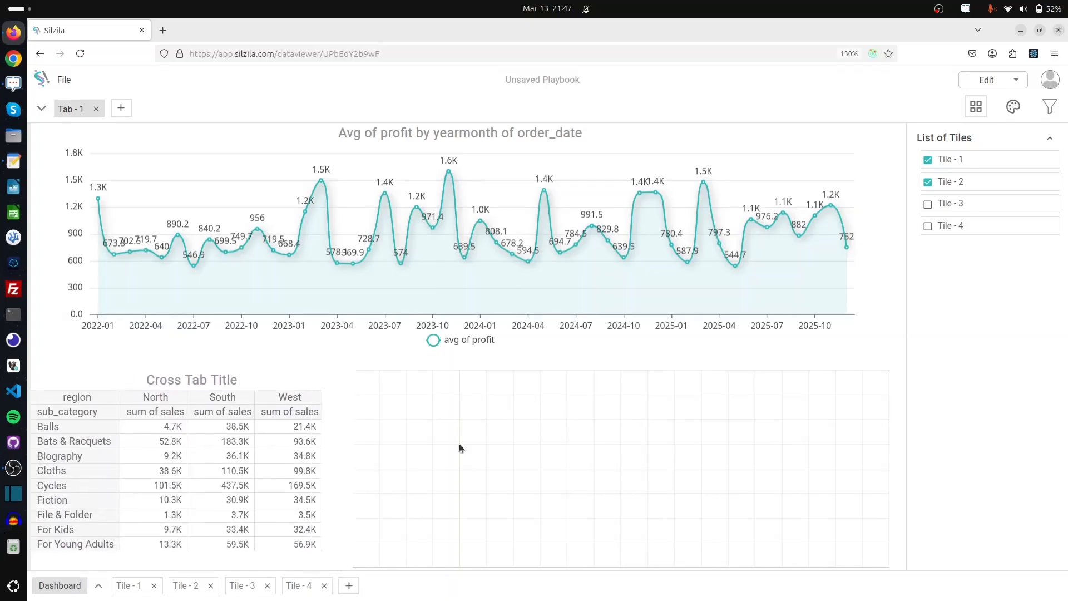
{"action": "left_click", "coordinate": [928, 205]}
{"action": "left_click_drag", "start_coordinate": [538, 292], "coordinate": [537, 374]}
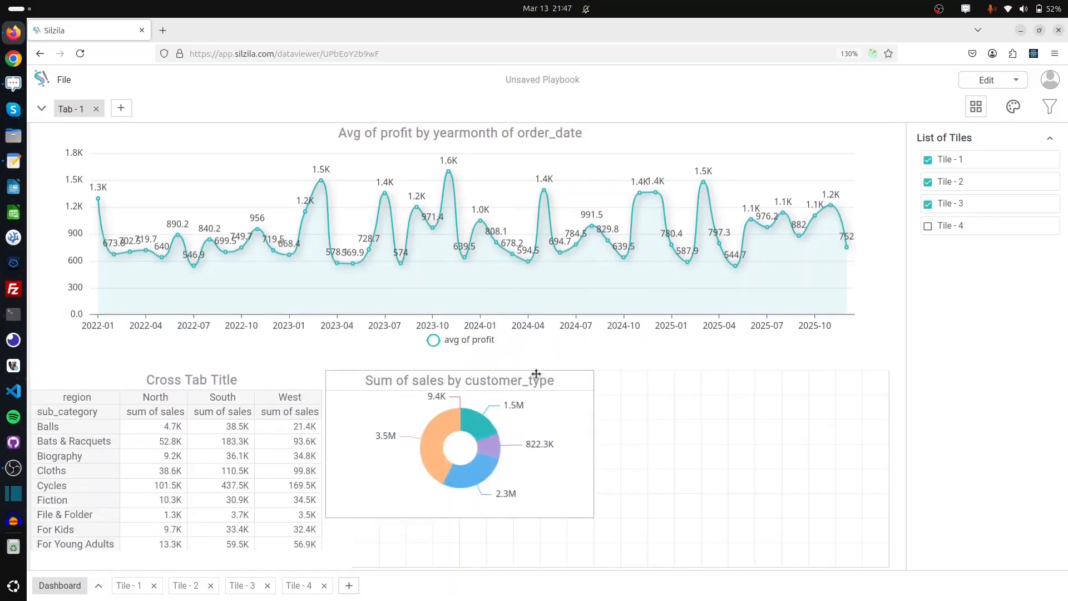
{"action": "left_click_drag", "start_coordinate": [592, 516], "coordinate": [648, 566]}
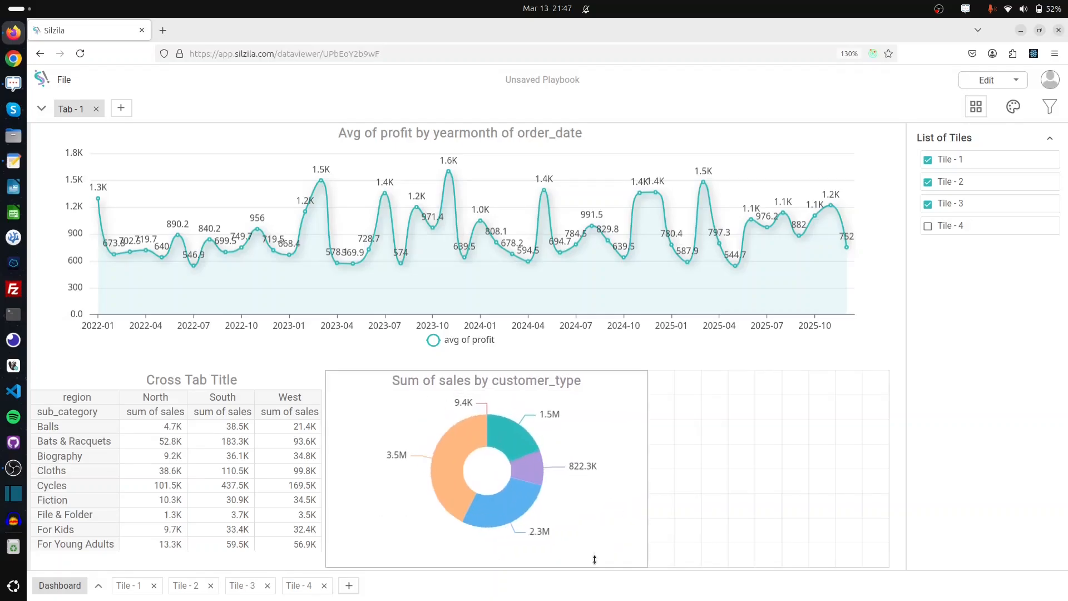
{"action": "left_click", "coordinate": [927, 226]}
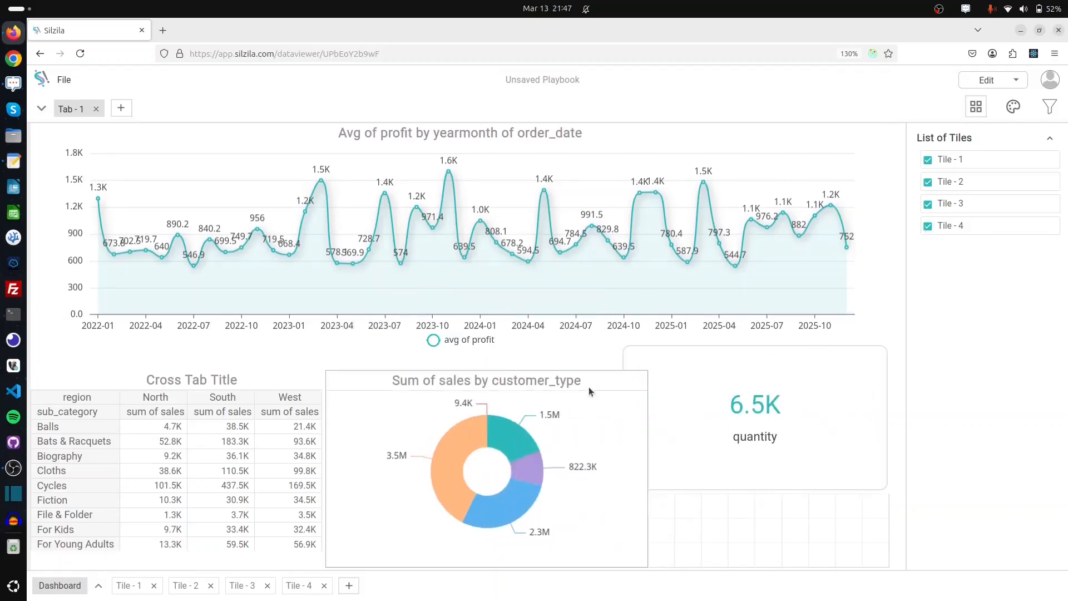
{"action": "left_click_drag", "start_coordinate": [684, 407], "coordinate": [683, 434]}
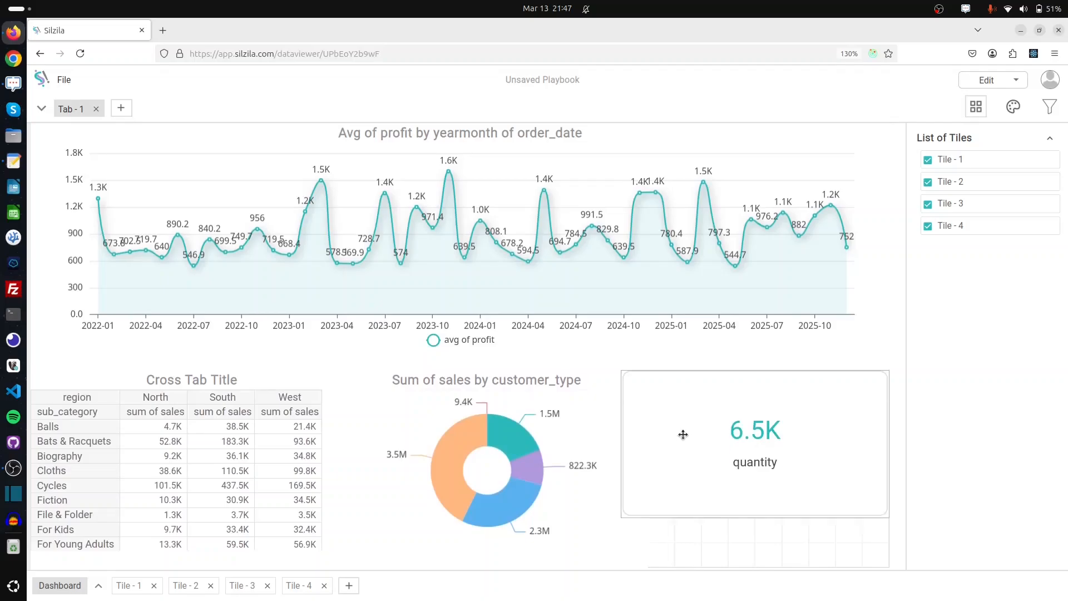
{"action": "left_click_drag", "start_coordinate": [742, 519], "coordinate": [742, 564]}
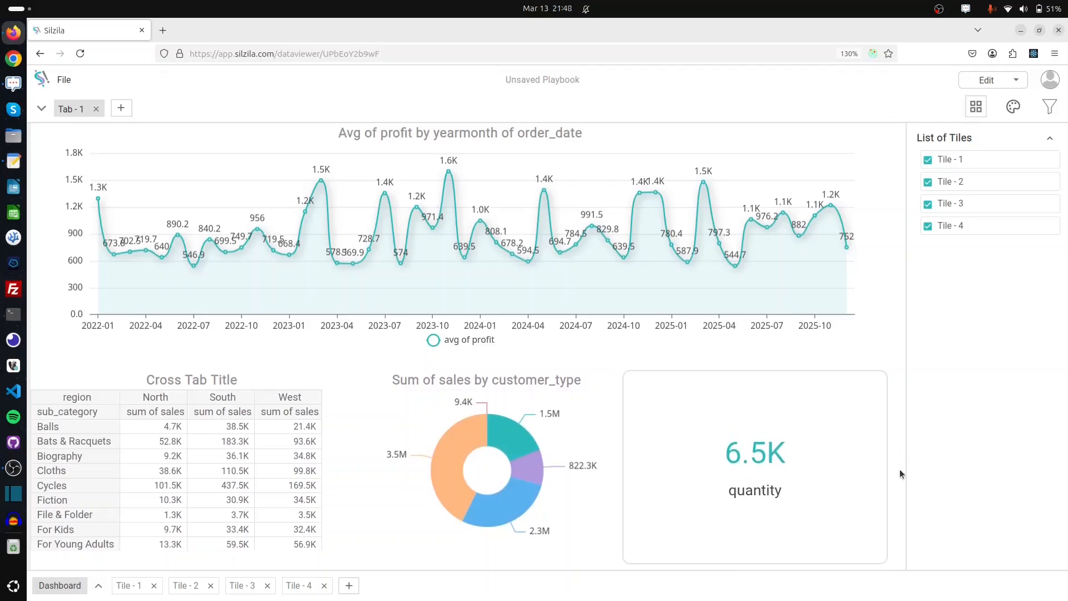
Show the region filter, confirm Filter Group 1 covers all four tiles, and toggle West off and back on
{"action": "left_click", "coordinate": [1051, 108]}
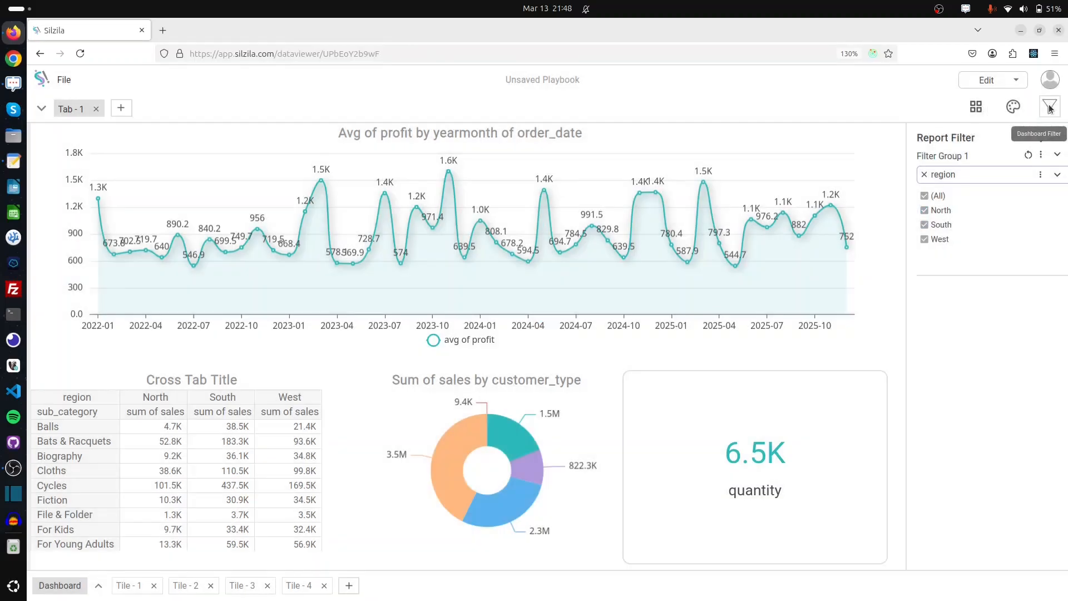
{"action": "left_click", "coordinate": [1041, 156]}
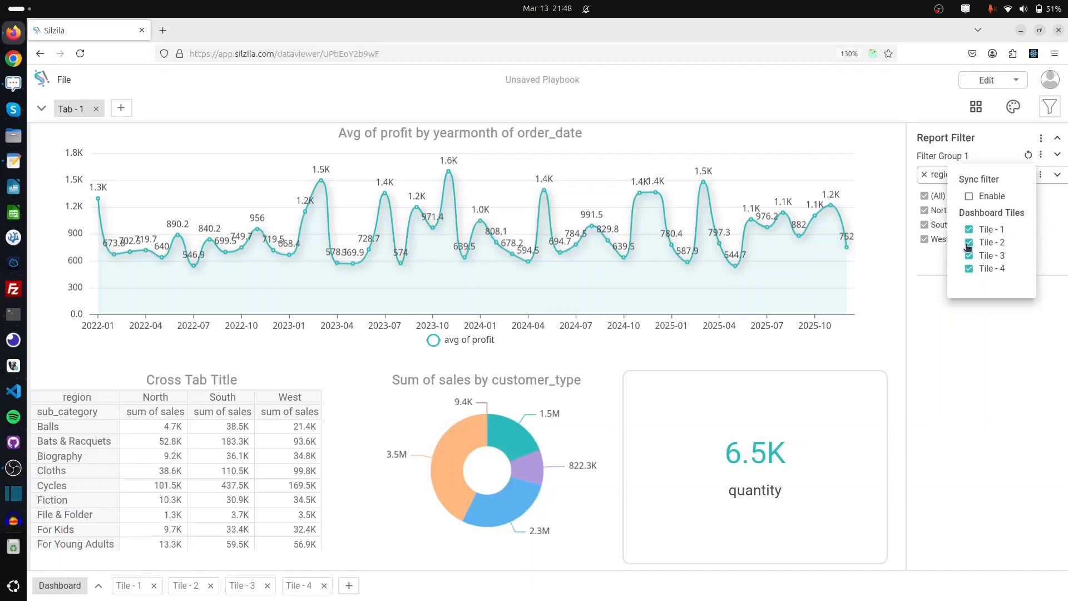
{"action": "left_click", "coordinate": [948, 365]}
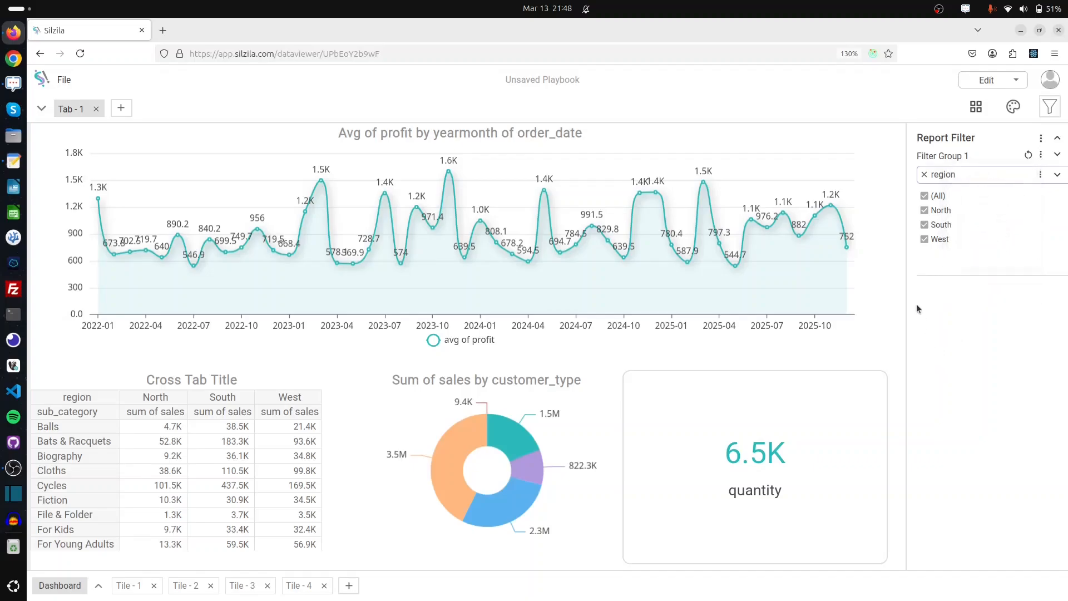
{"action": "left_click", "coordinate": [926, 240]}
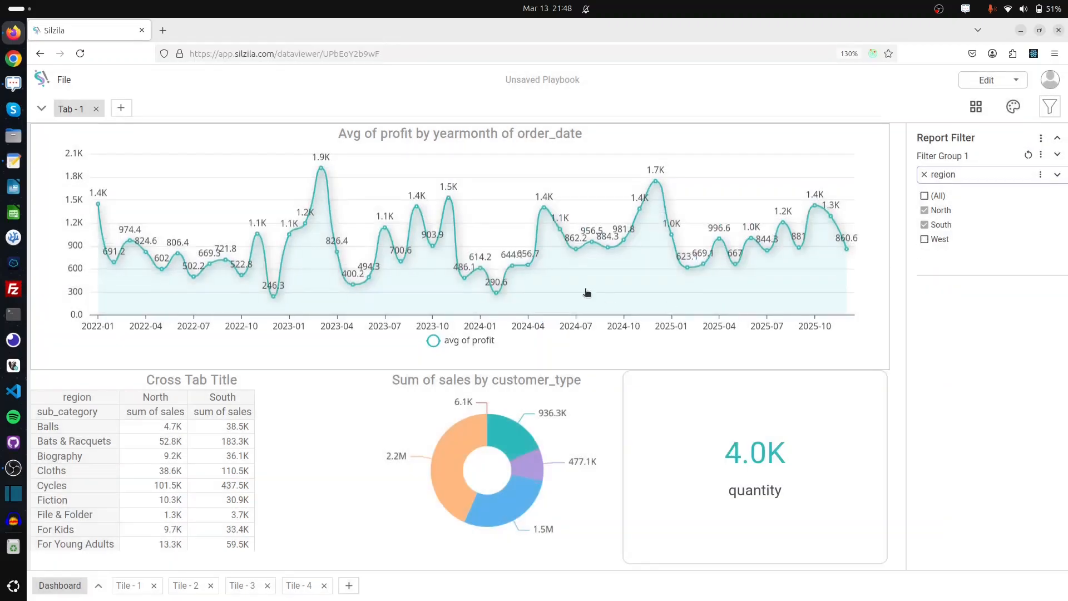
{"action": "left_click", "coordinate": [926, 241]}
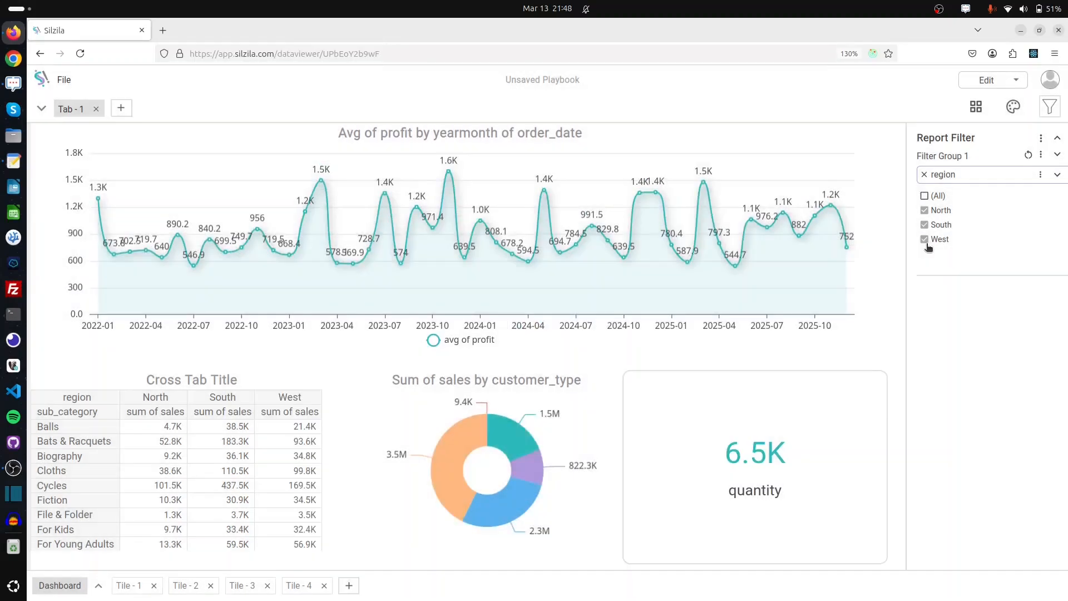
Preview the dashboard in present mode and uncheck South in the region filter, leaving North and West
{"action": "left_click", "coordinate": [996, 85]}
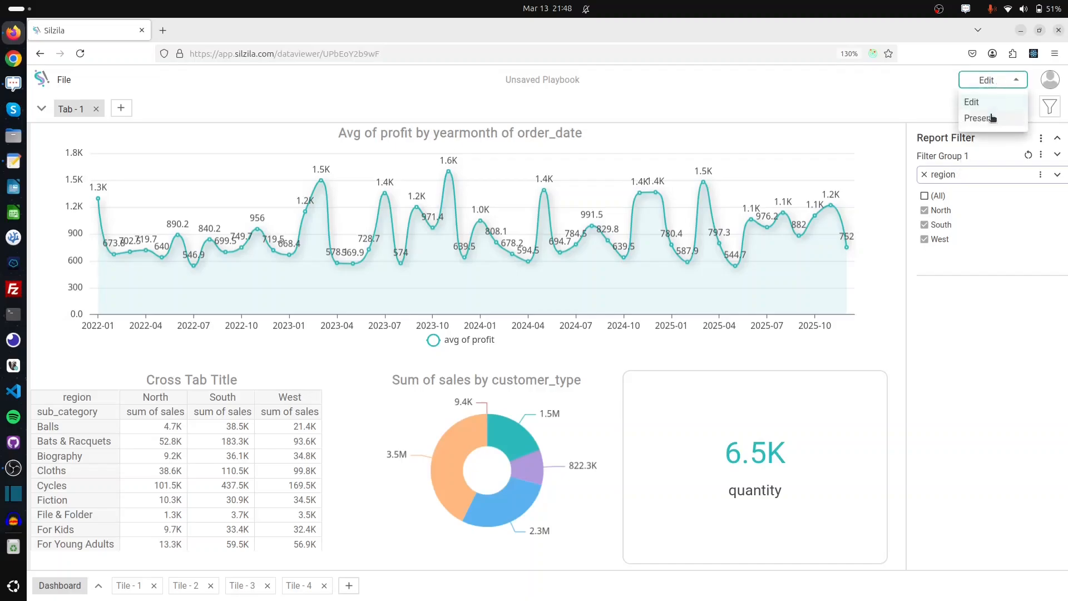
{"action": "left_click", "coordinate": [990, 117]}
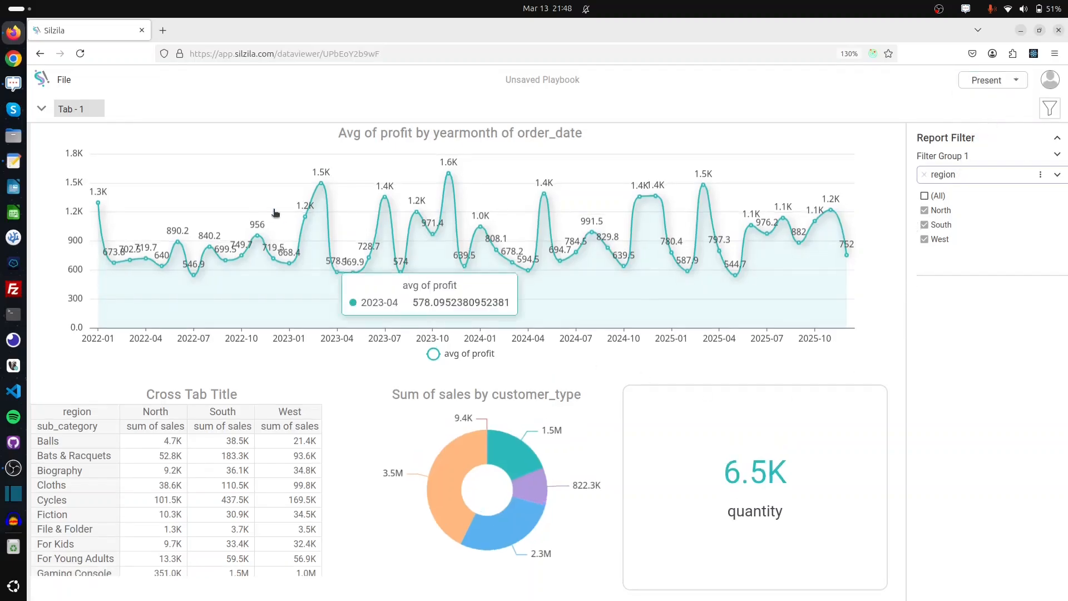
{"action": "left_click", "coordinate": [1051, 113]}
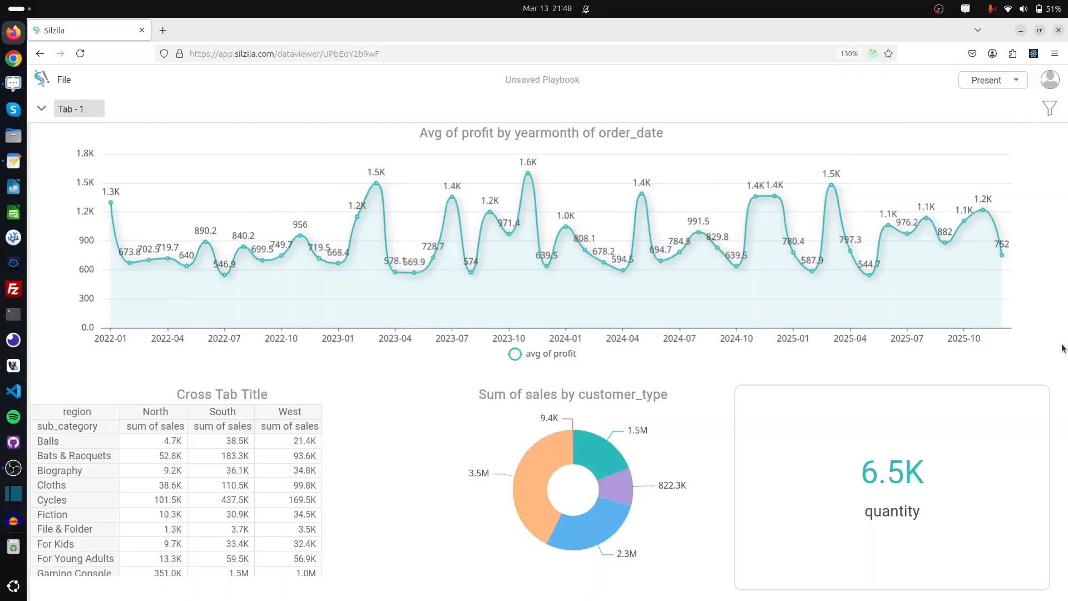
{"action": "left_click", "coordinate": [1053, 110]}
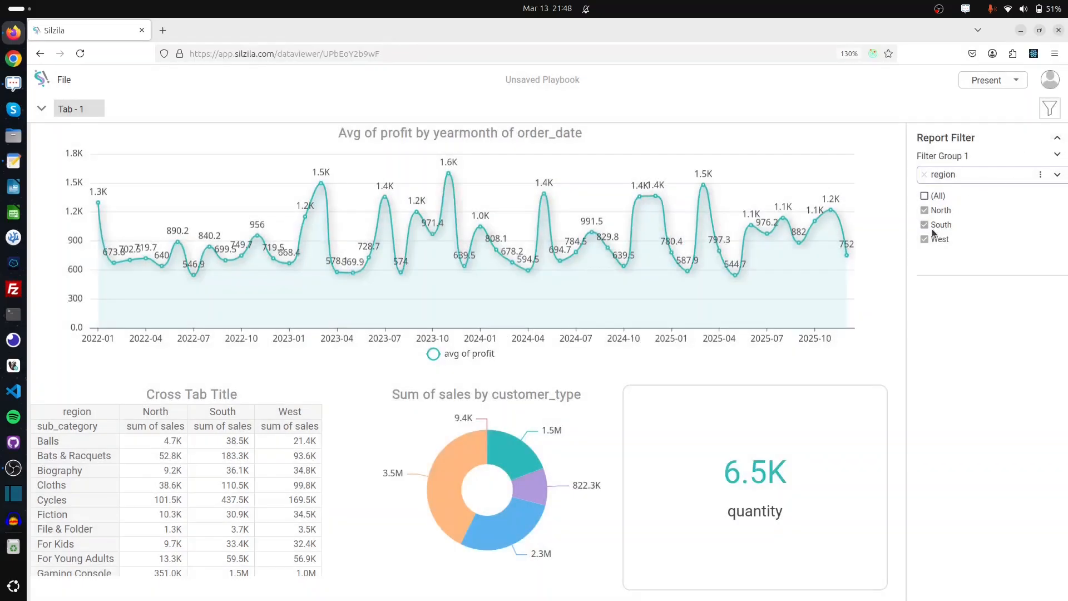
{"action": "left_click", "coordinate": [926, 226]}
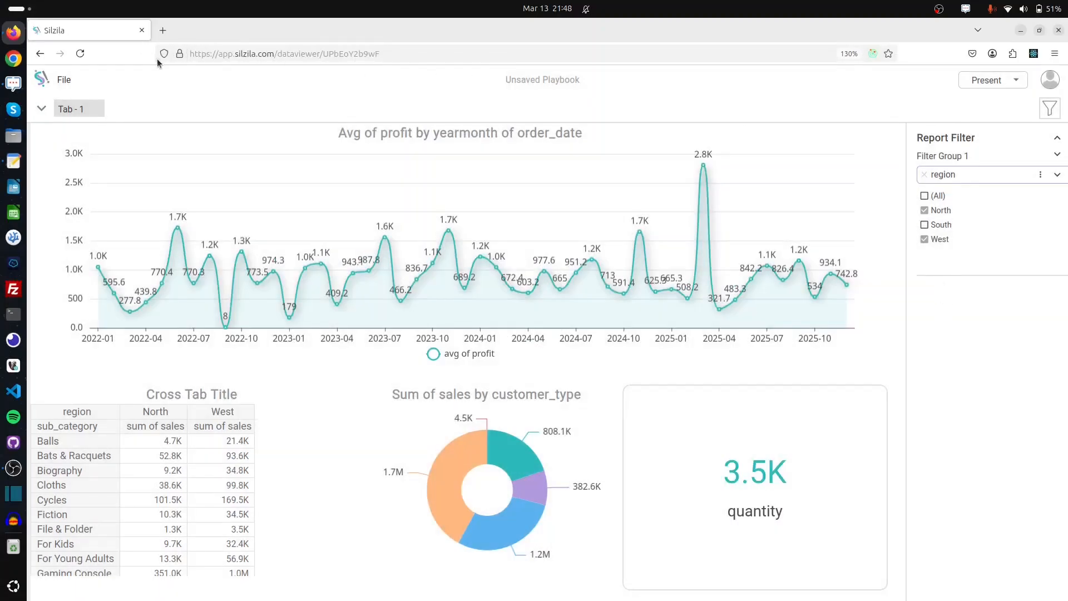
{"action": "left_click", "coordinate": [988, 80]}
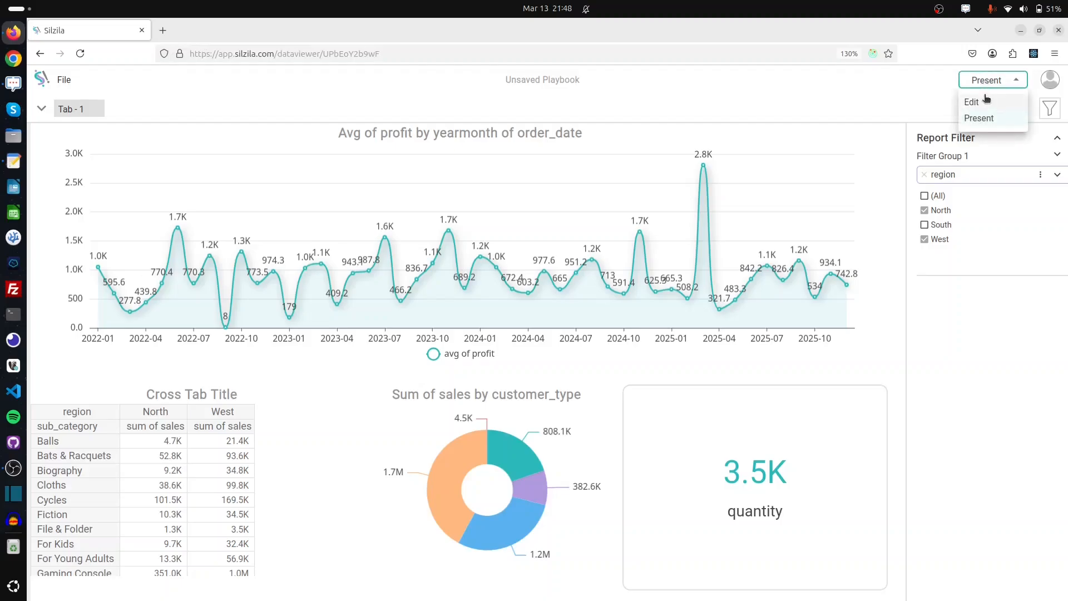
Return to edit mode and save the playbook as 'demo dashboard'
{"action": "left_click", "coordinate": [986, 100]}
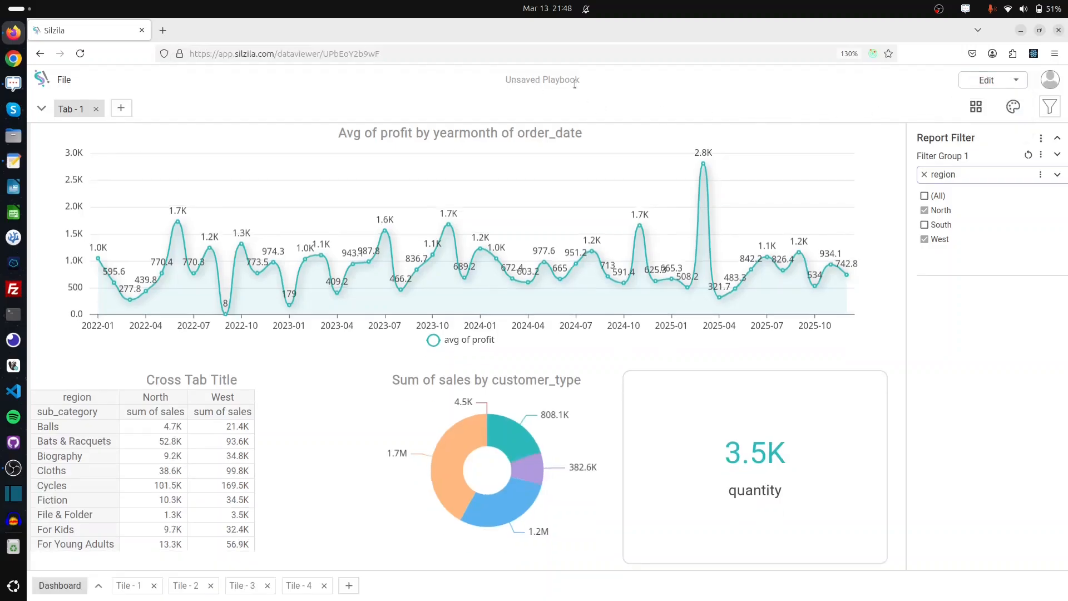
{"action": "left_click", "coordinate": [65, 80]}
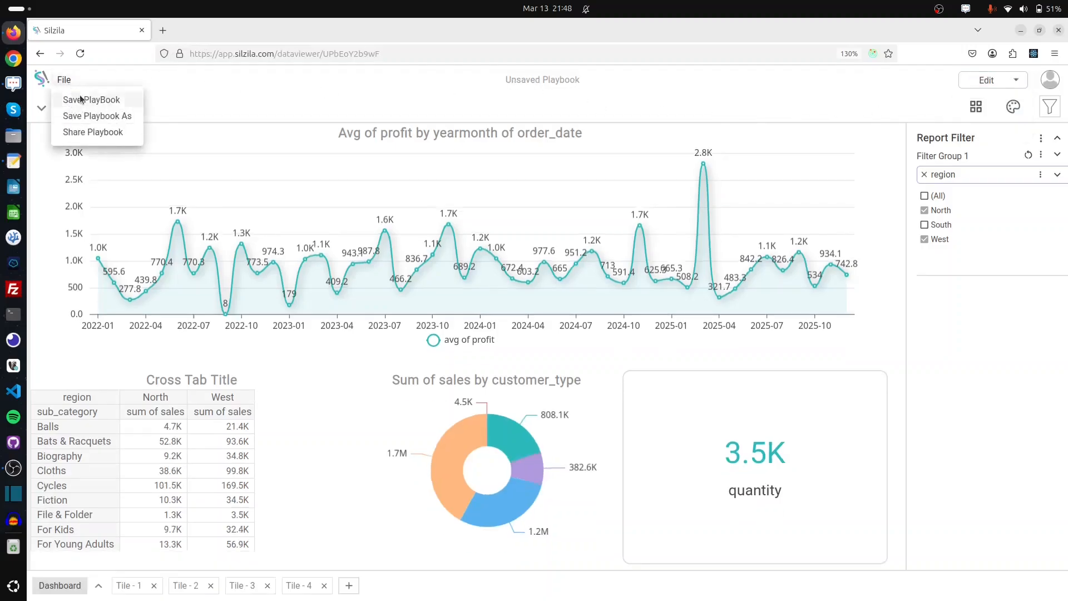
{"action": "left_click", "coordinate": [81, 99]}
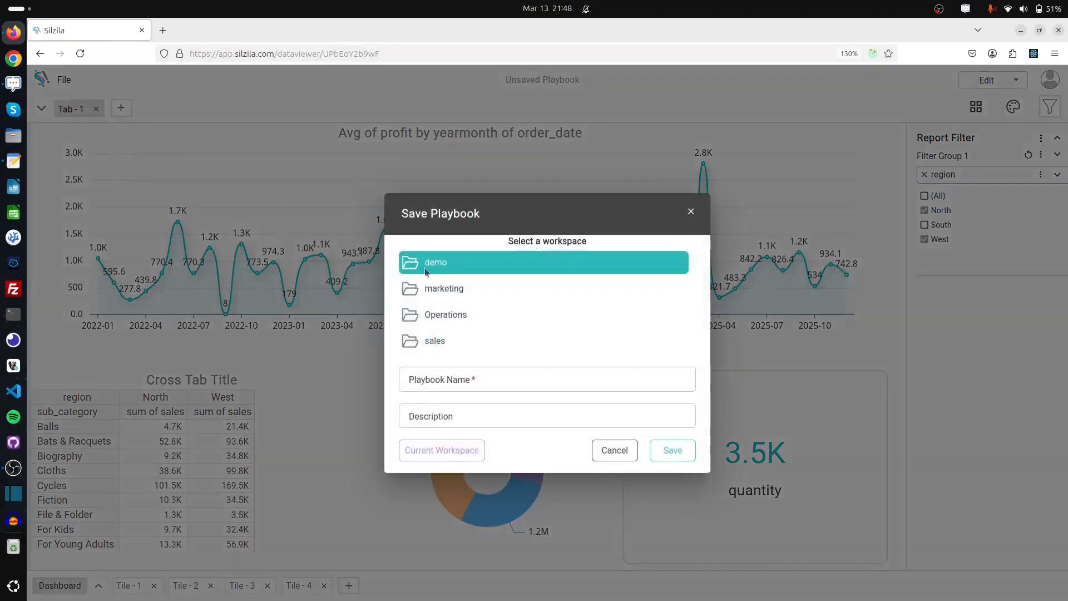
{"action": "left_click", "coordinate": [471, 380]}
{"action": "type", "text": "demo dashboard"}
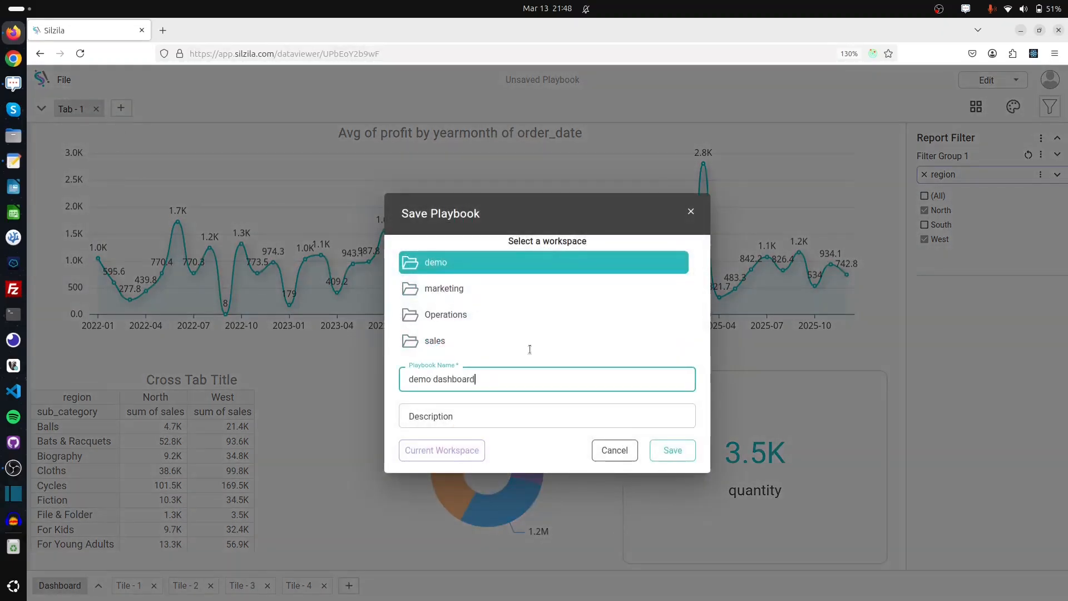
{"action": "left_click", "coordinate": [684, 456]}
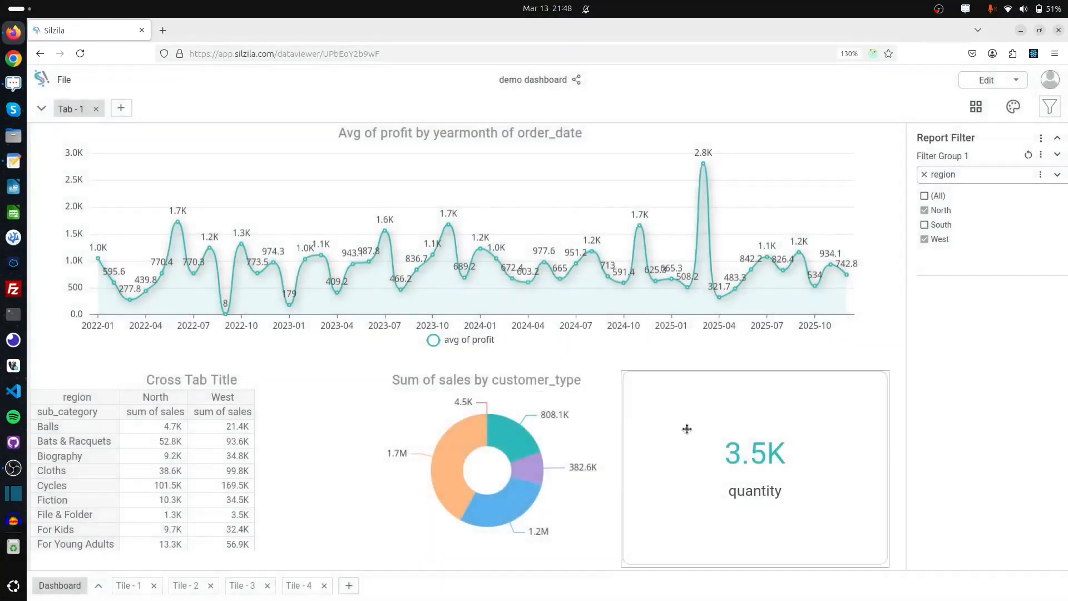
{"action": "left_click", "coordinate": [1013, 107]}
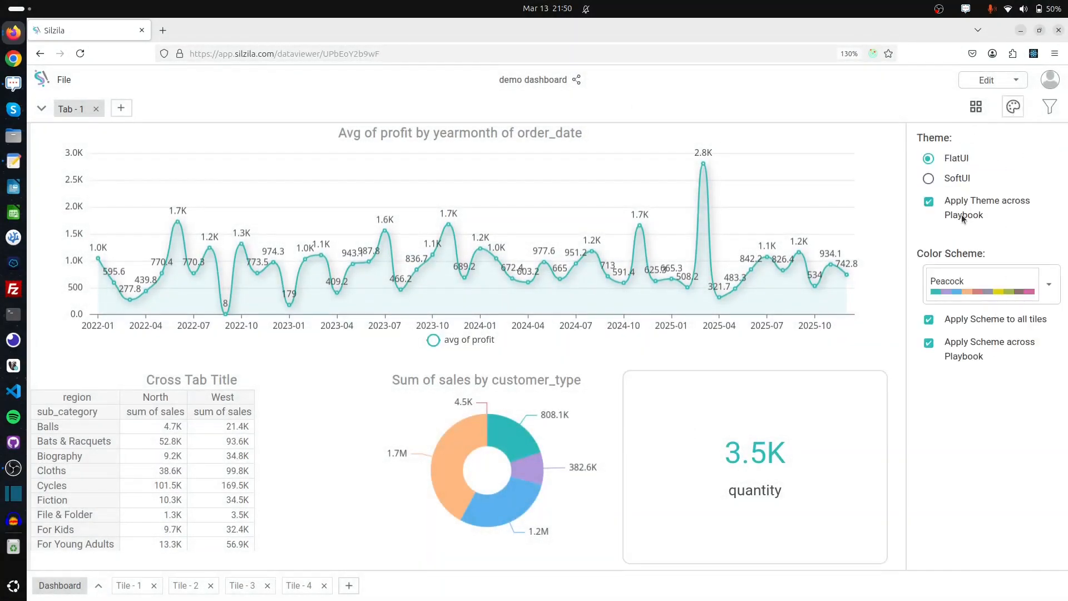
{"action": "left_click", "coordinate": [968, 293]}
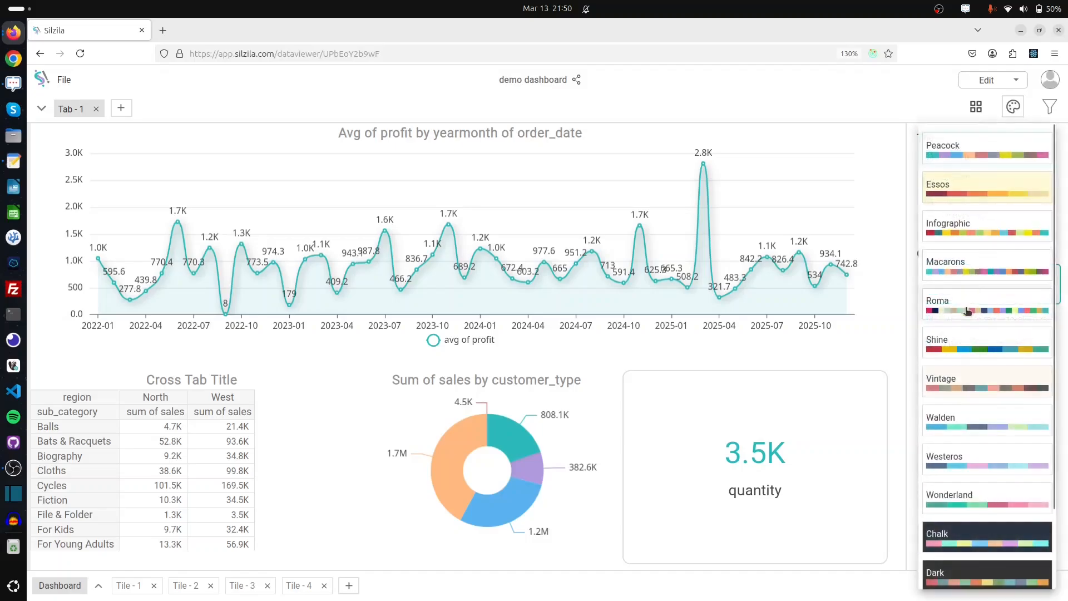
{"action": "left_click", "coordinate": [953, 380]}
{"action": "left_click", "coordinate": [964, 300]}
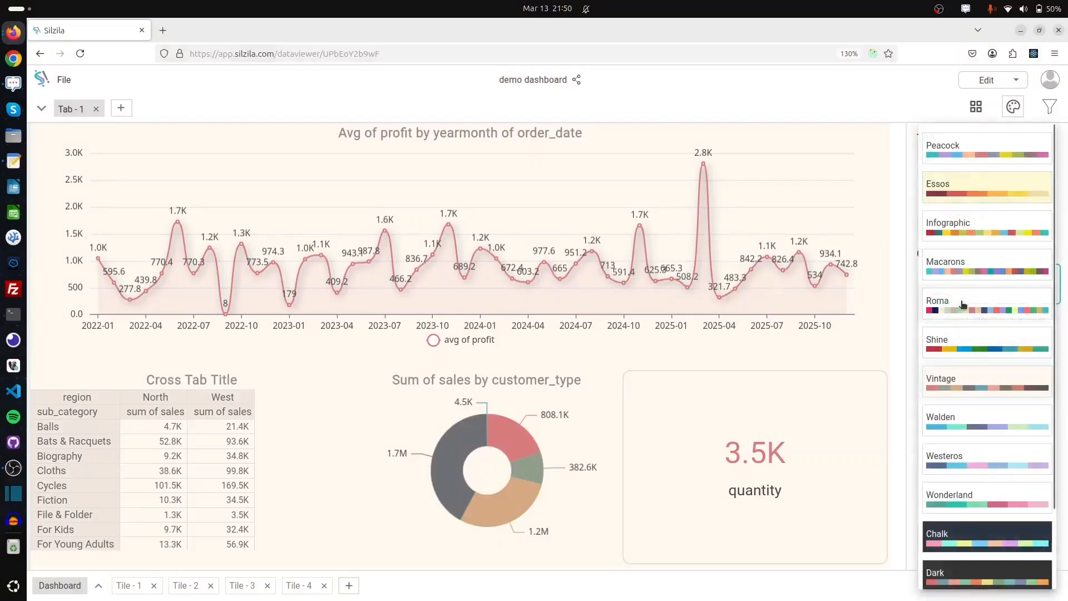
{"action": "left_click", "coordinate": [957, 460]}
{"action": "left_click", "coordinate": [962, 281]}
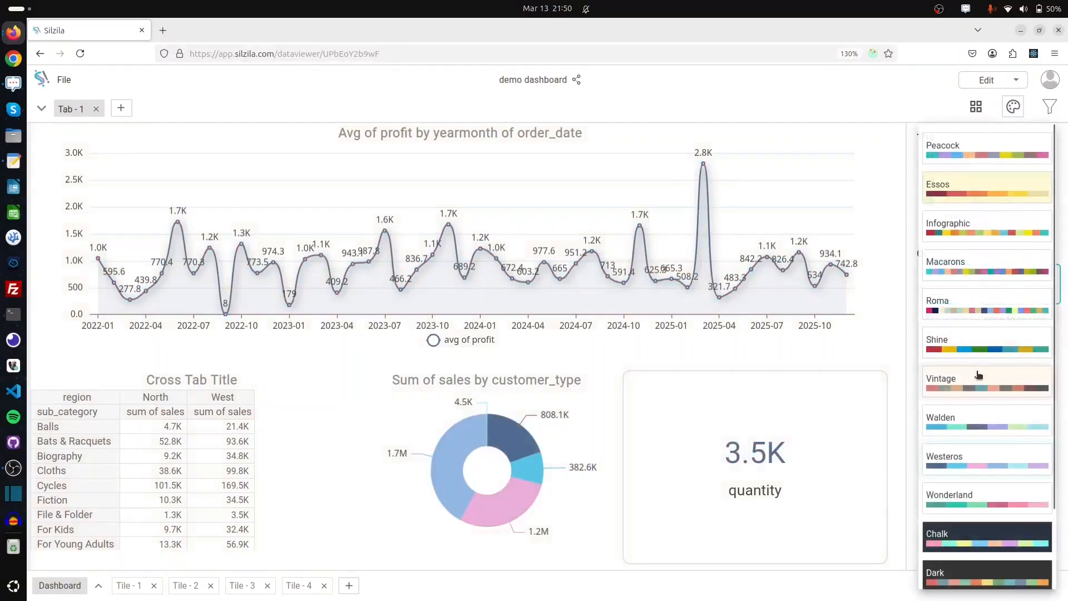
{"action": "left_click", "coordinate": [967, 425]}
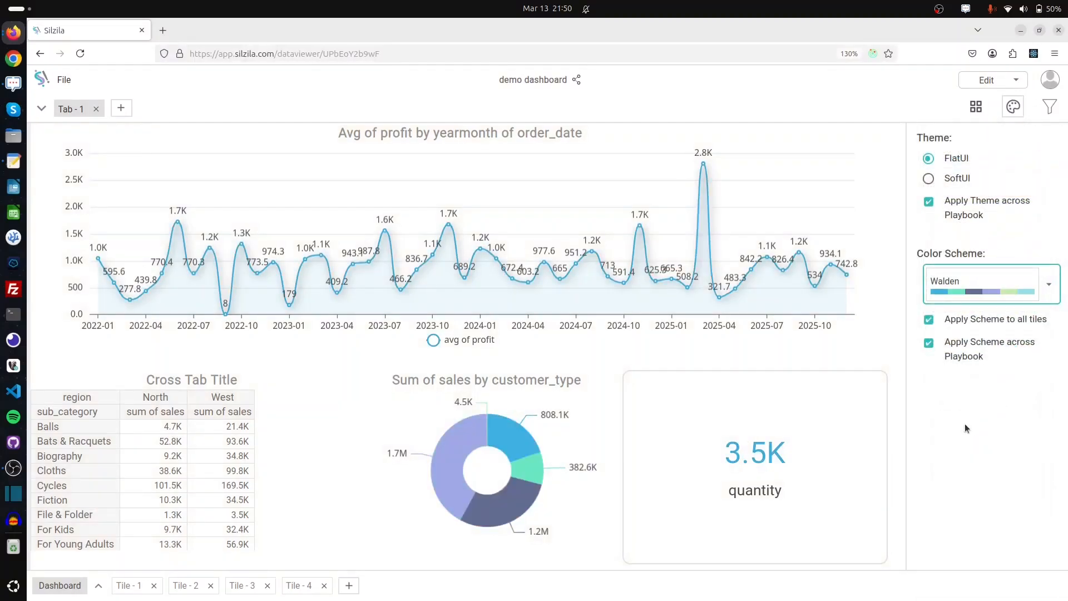
{"action": "left_click", "coordinate": [969, 277]}
{"action": "left_click", "coordinate": [969, 341]}
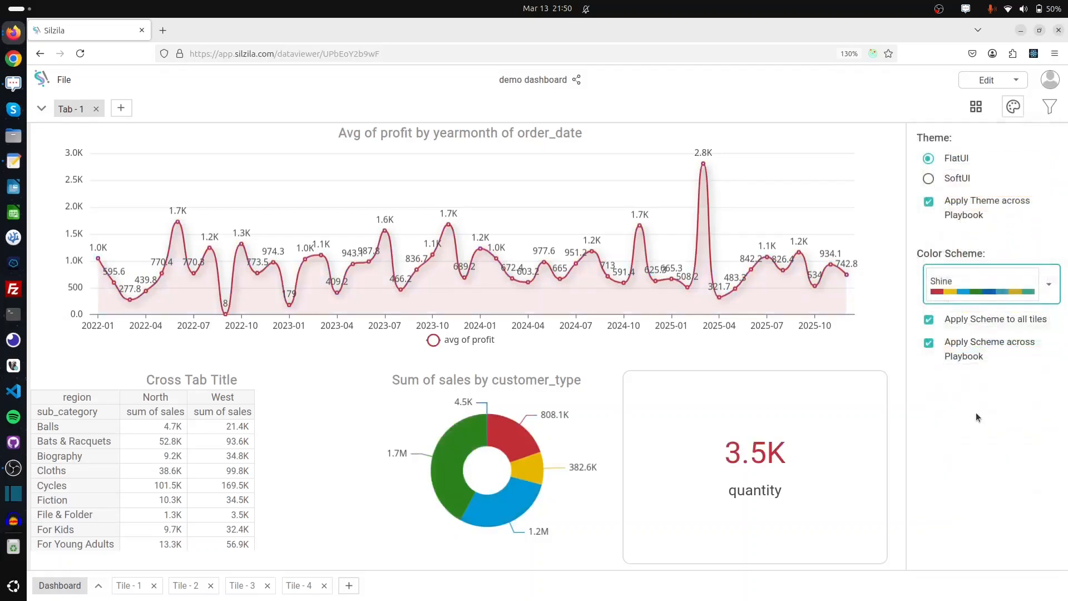
{"action": "left_click", "coordinate": [965, 283]}
{"action": "left_click", "coordinate": [946, 213]}
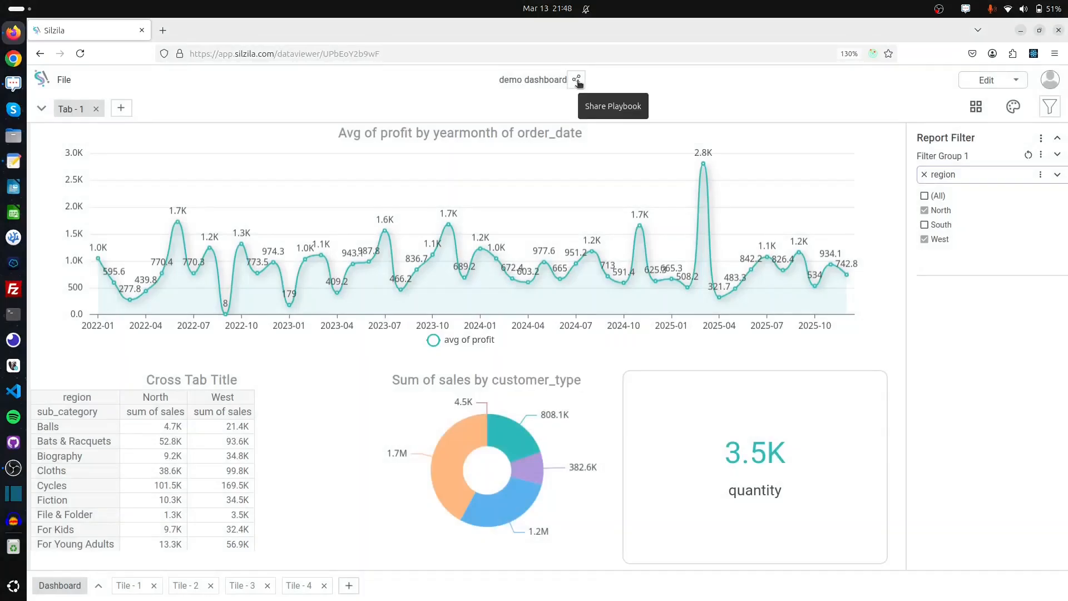
Create a new share link for the dashboard, keeping the default 06/11/2025 expiry, and copy it
{"action": "left_click", "coordinate": [577, 81]}
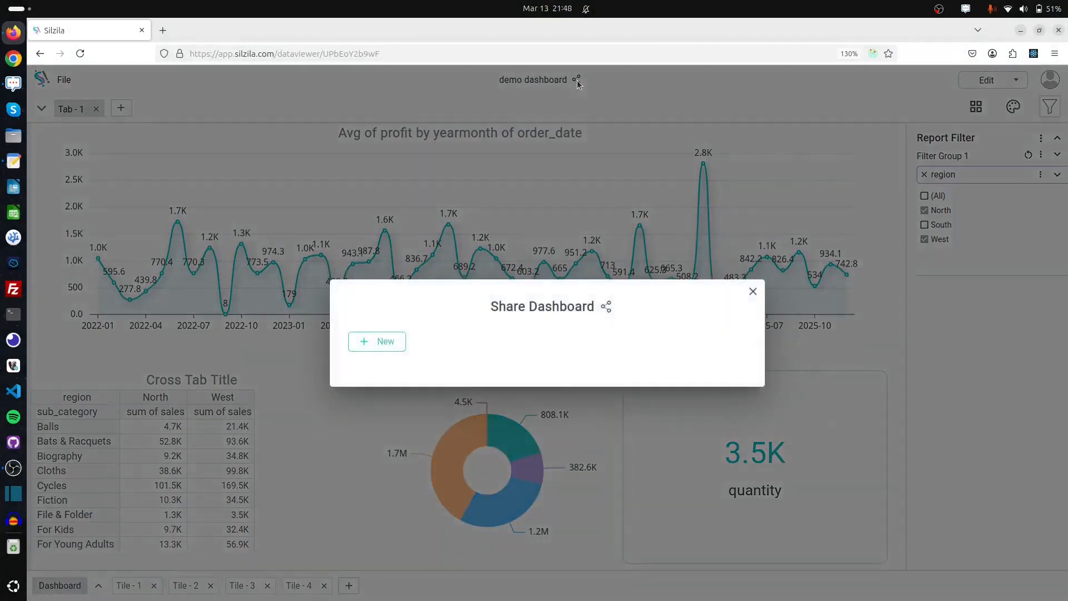
{"action": "left_click", "coordinate": [388, 346]}
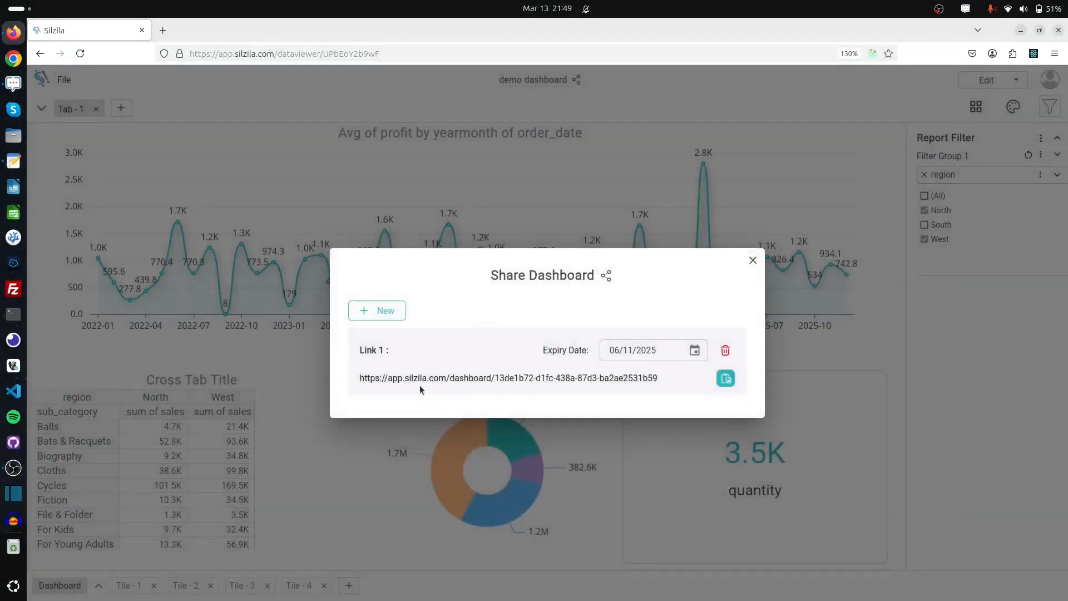
{"action": "left_click", "coordinate": [696, 354]}
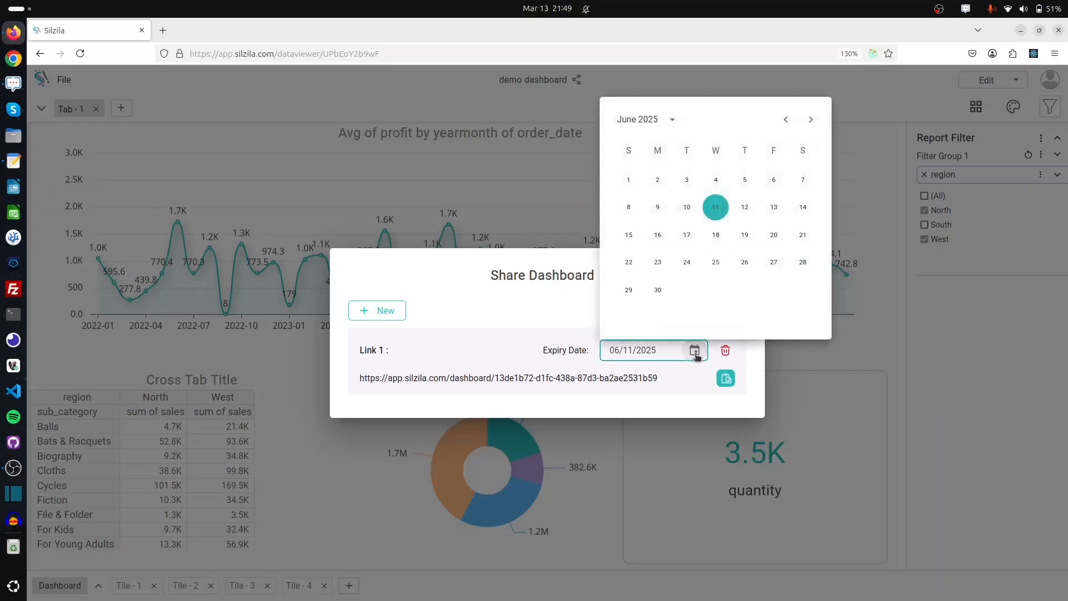
{"action": "left_click", "coordinate": [576, 309]}
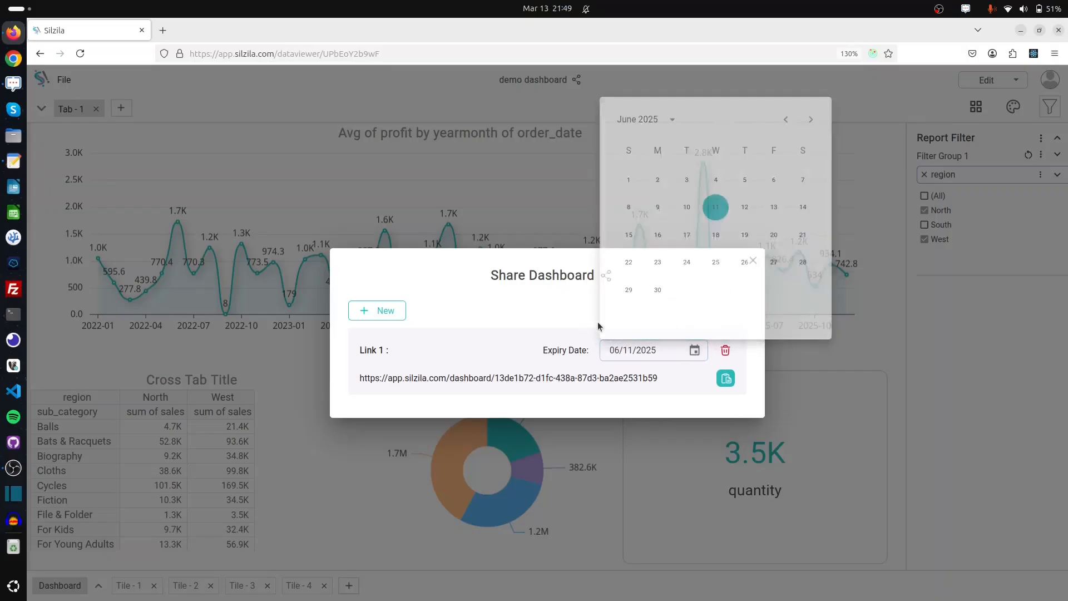
{"action": "left_click", "coordinate": [729, 383]}
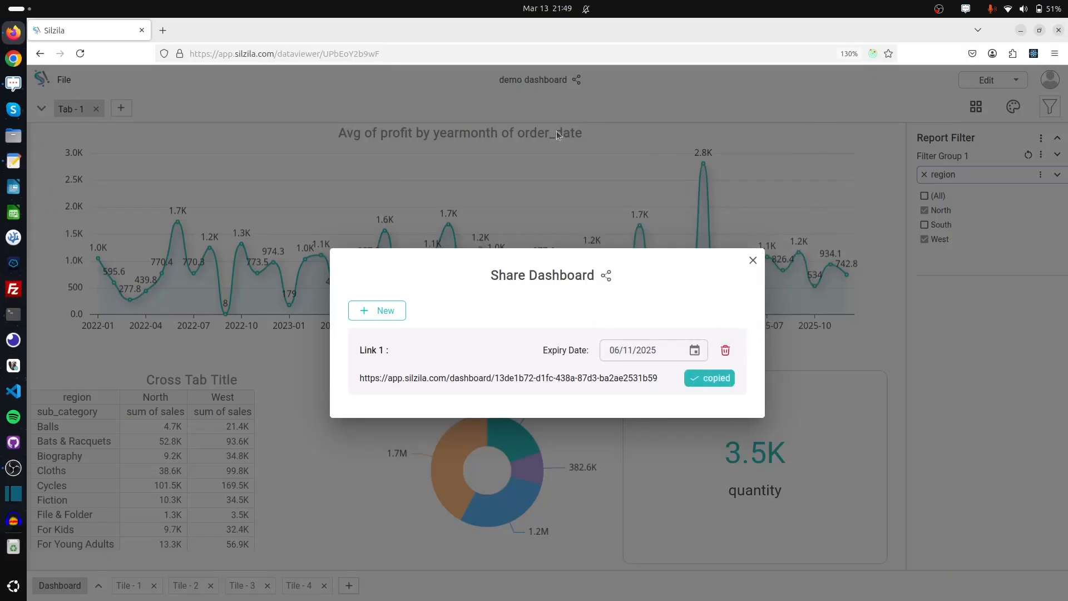
Open the copied share link in a private browser window
{"action": "key", "text": "ctrl+shift+p"}
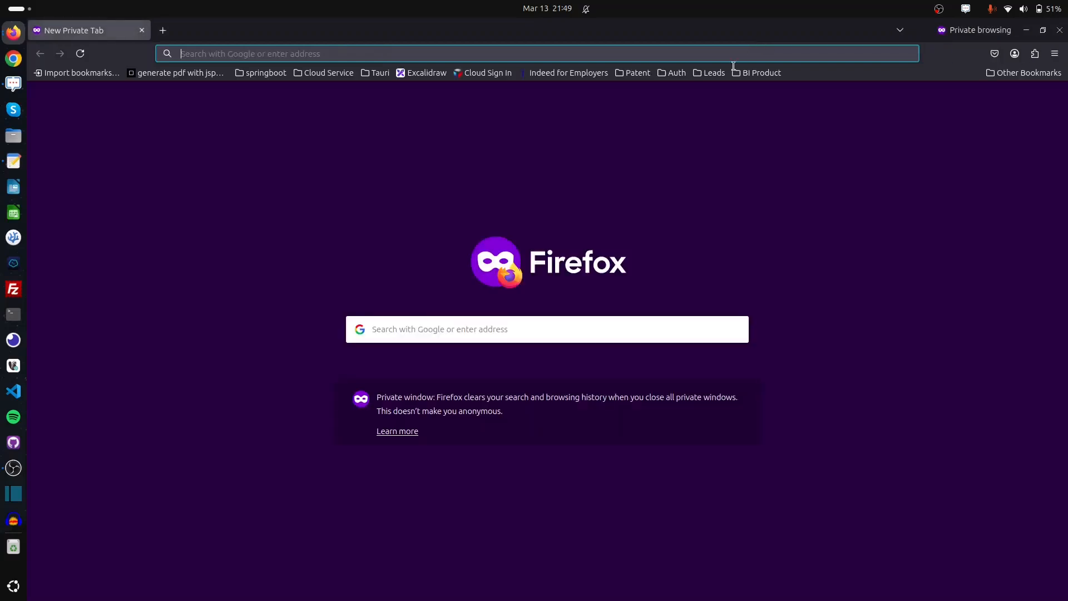
{"action": "key", "text": "ctrl+v"}
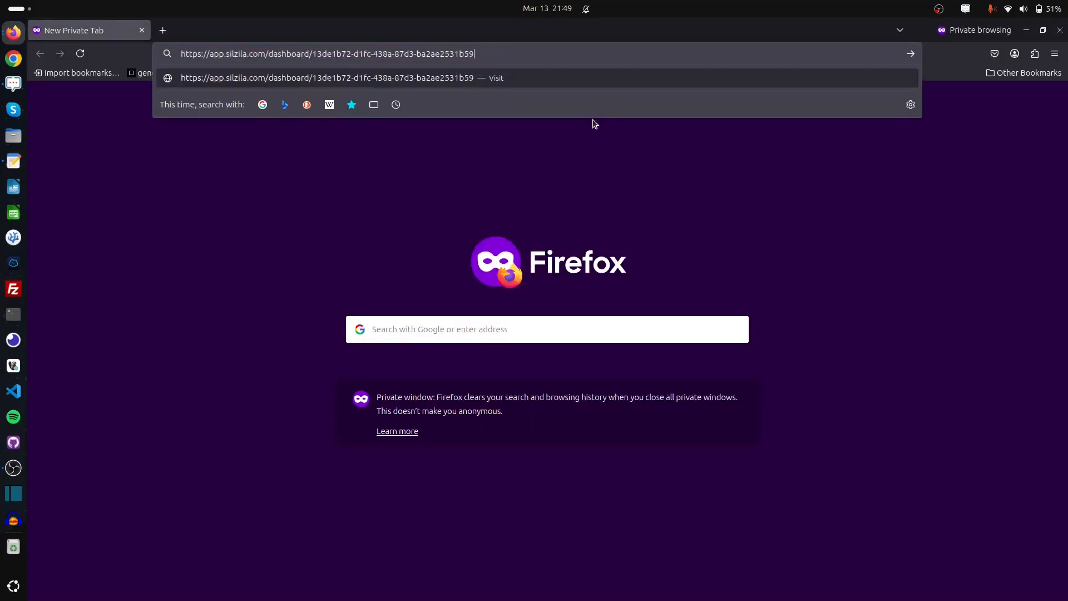
{"action": "key", "text": "Return"}
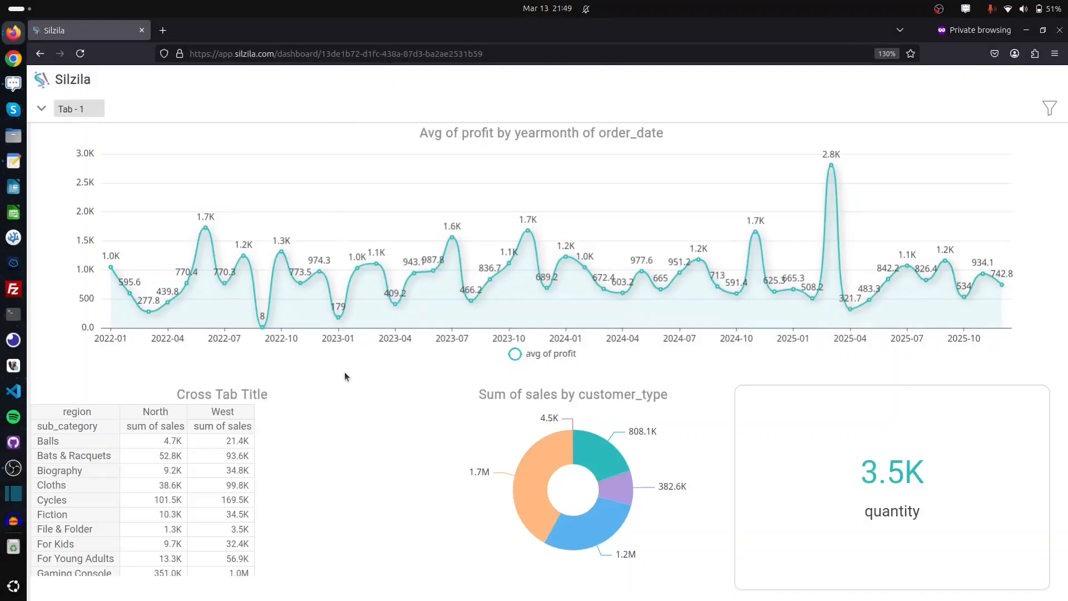
Uncheck West in the shared dashboard's region filter, so quantity reads 4.0K
{"action": "left_click", "coordinate": [1050, 108]}
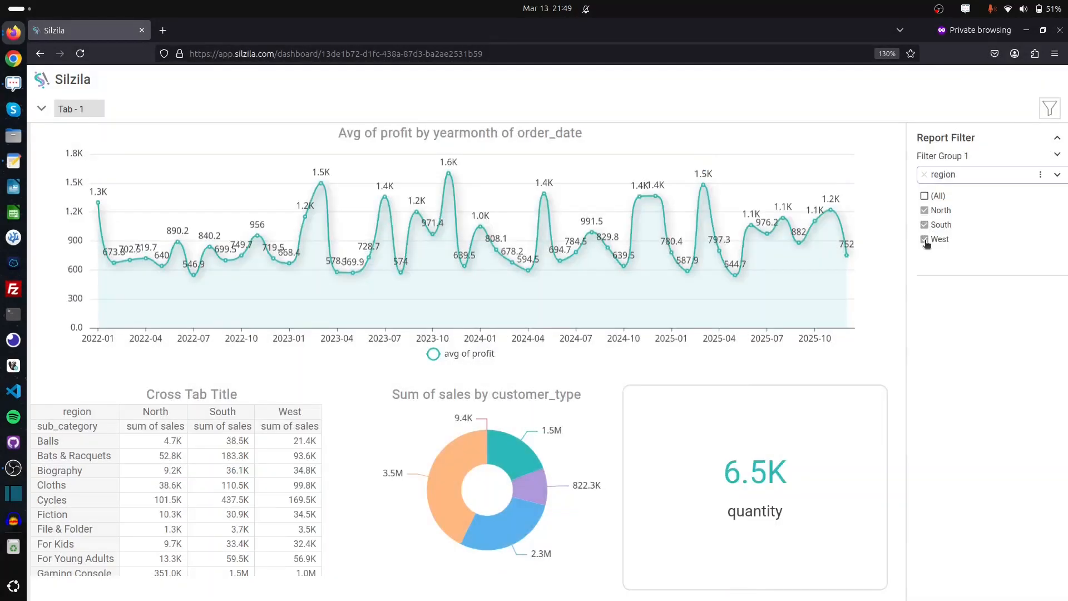
{"action": "left_click", "coordinate": [925, 240]}
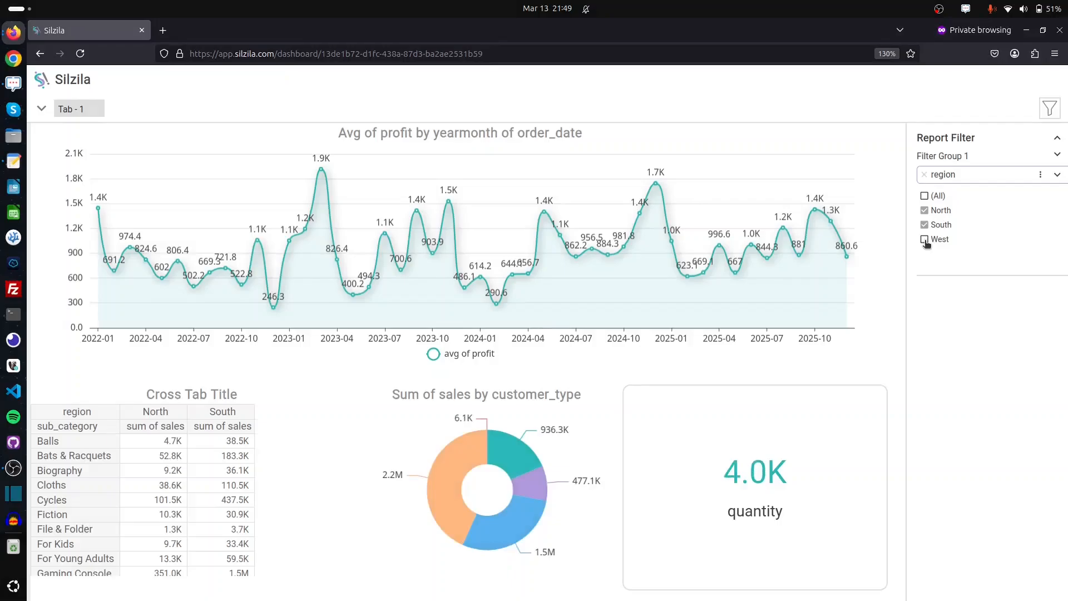